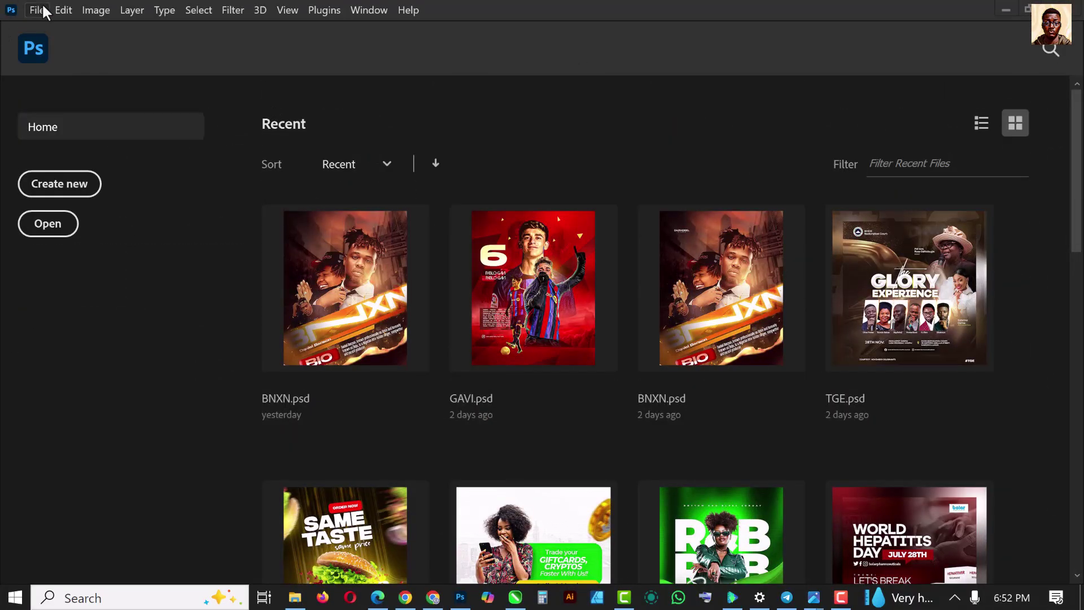
# Step: Create a transparent 4 x 5 in, 300 ppi document named SOCIAL MEDIA FLYER
pyautogui.click(43, 8)
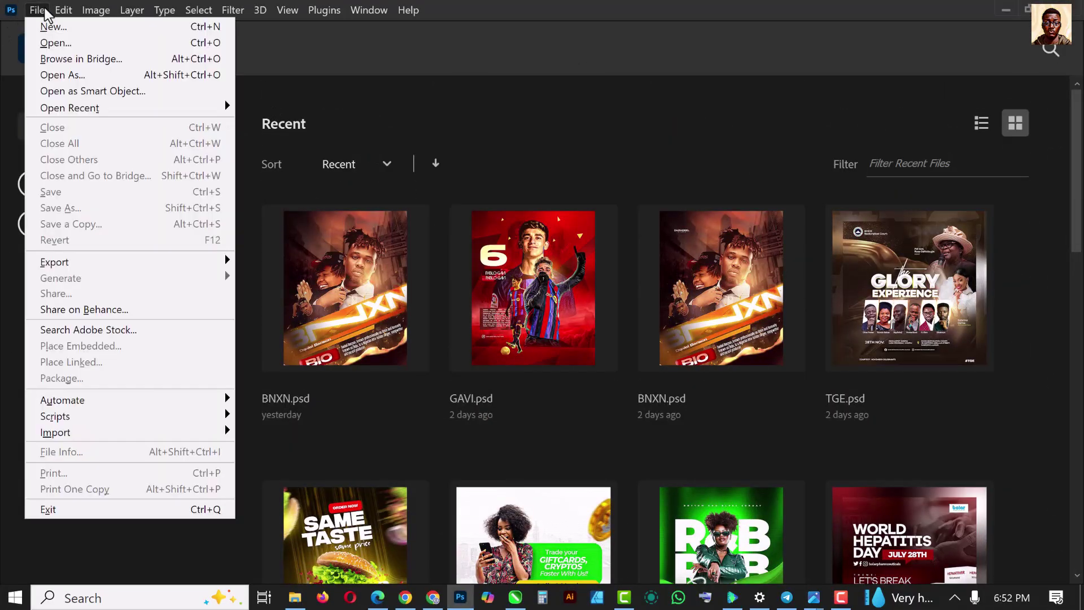
pyautogui.click(55, 22)
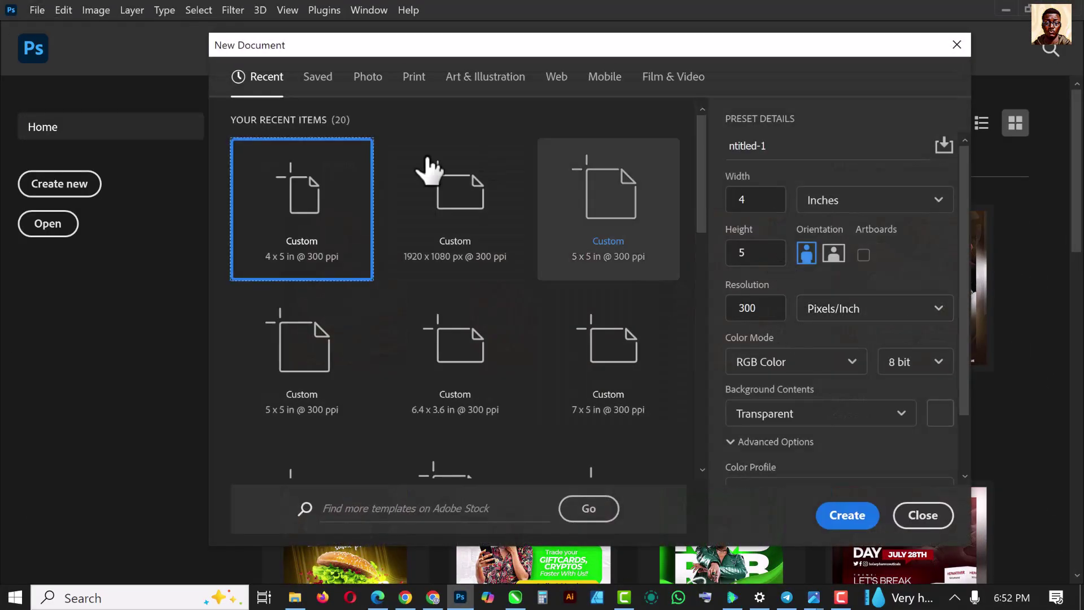
pyautogui.click(764, 196)
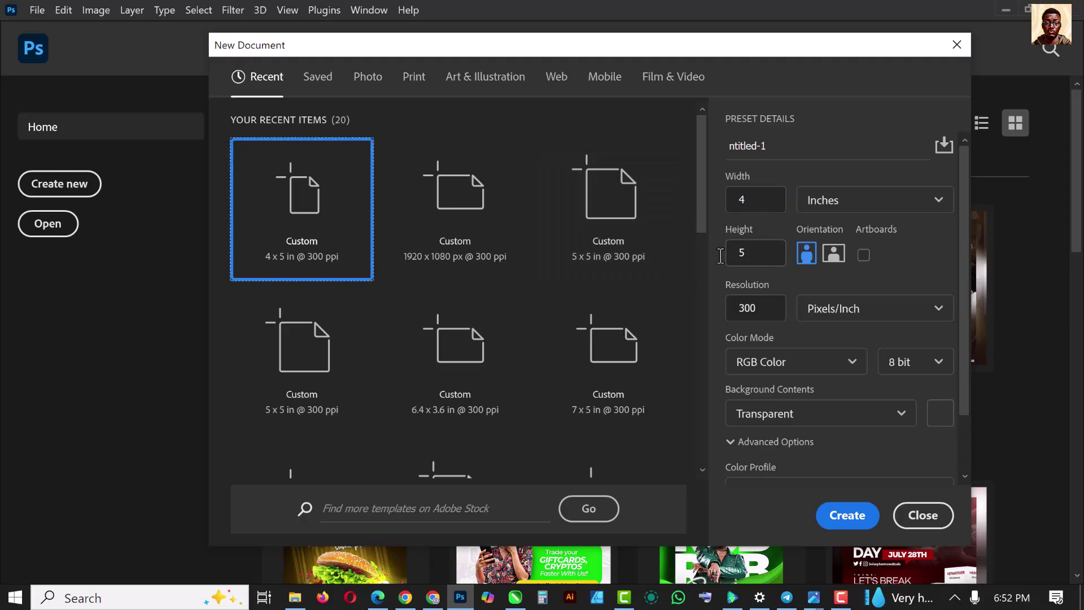
pyautogui.click(773, 145)
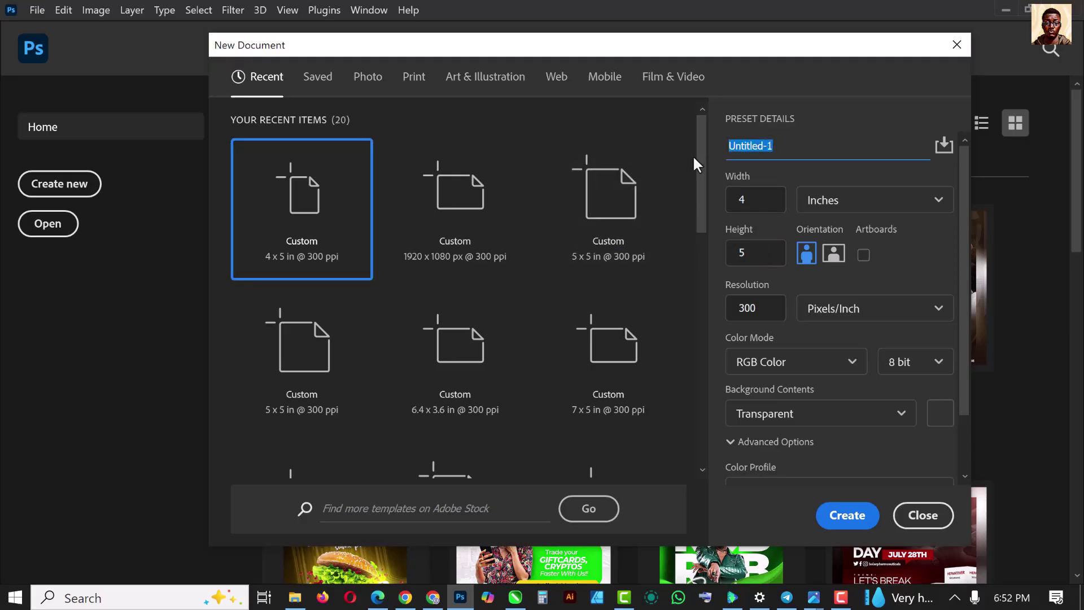
pyautogui.write('SOCIAL MED')
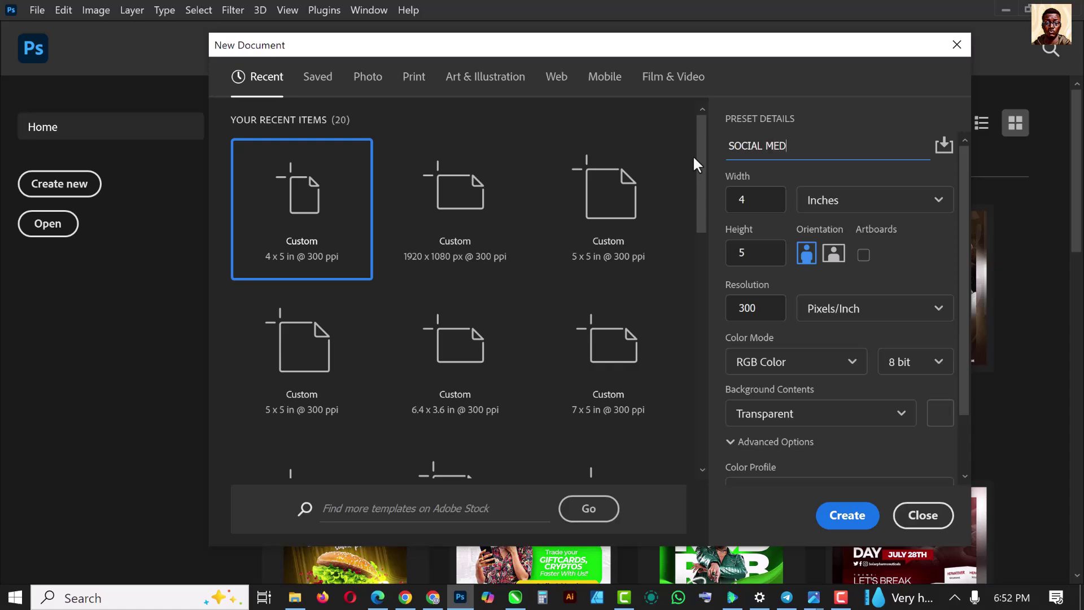
pyautogui.write('IA FLYER')
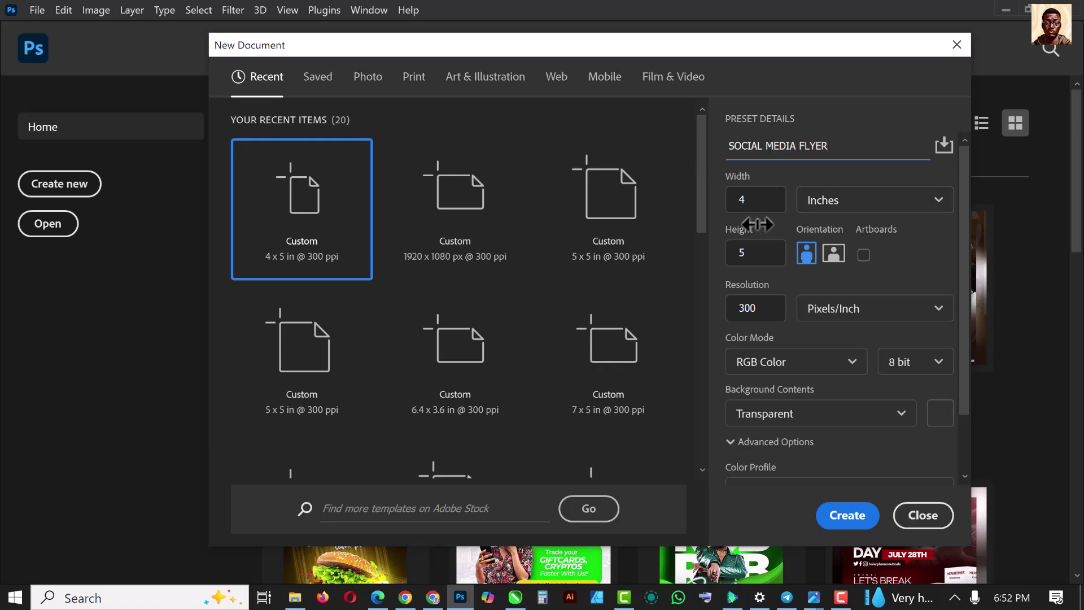
pyautogui.click(735, 200)
pyautogui.click(739, 253)
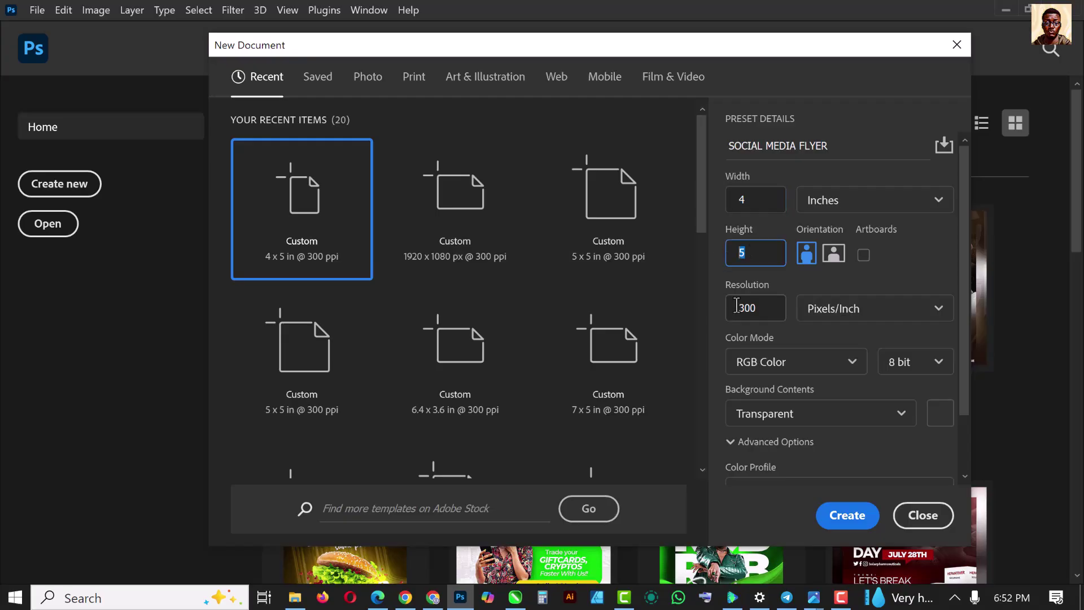
pyautogui.click(767, 313)
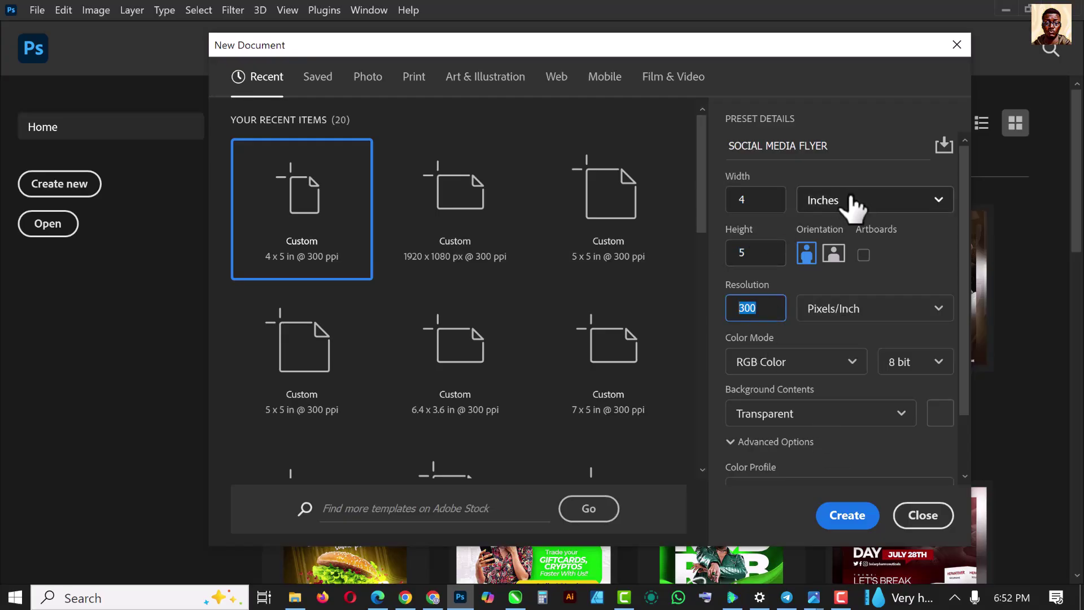
pyautogui.click(849, 517)
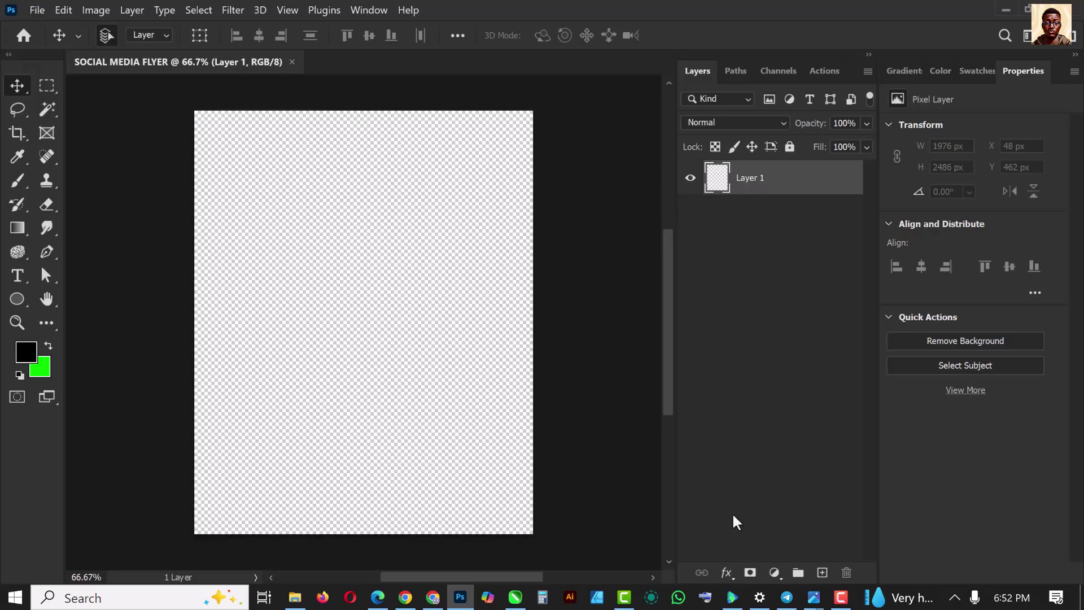
# Step: Add a Solid Color fill layer and change its colour to a near-black dark green
pyautogui.click(774, 572)
pyautogui.click(801, 280)
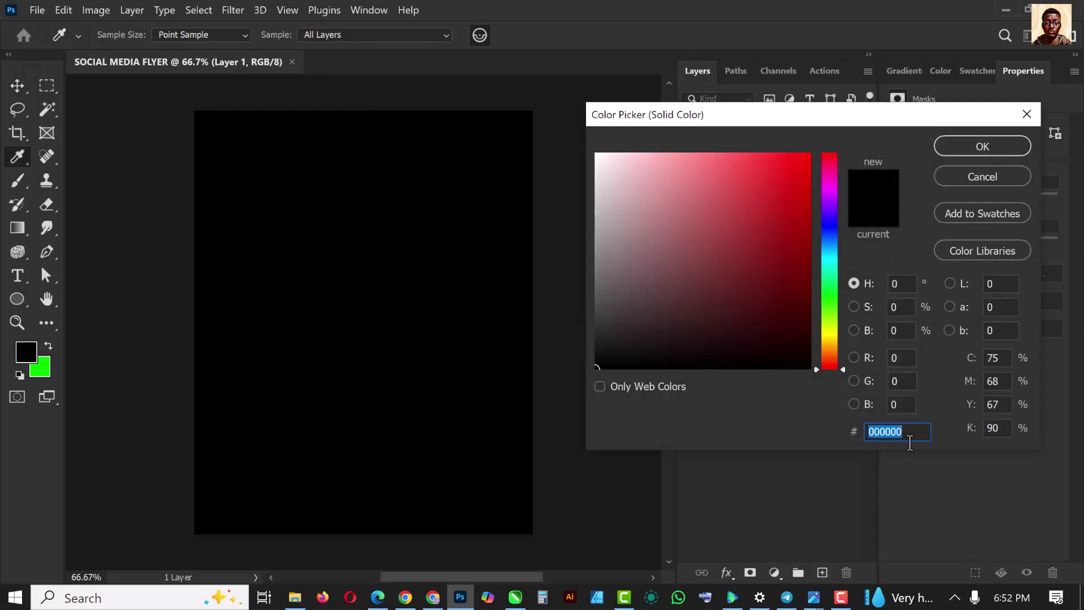
pyautogui.click(986, 145)
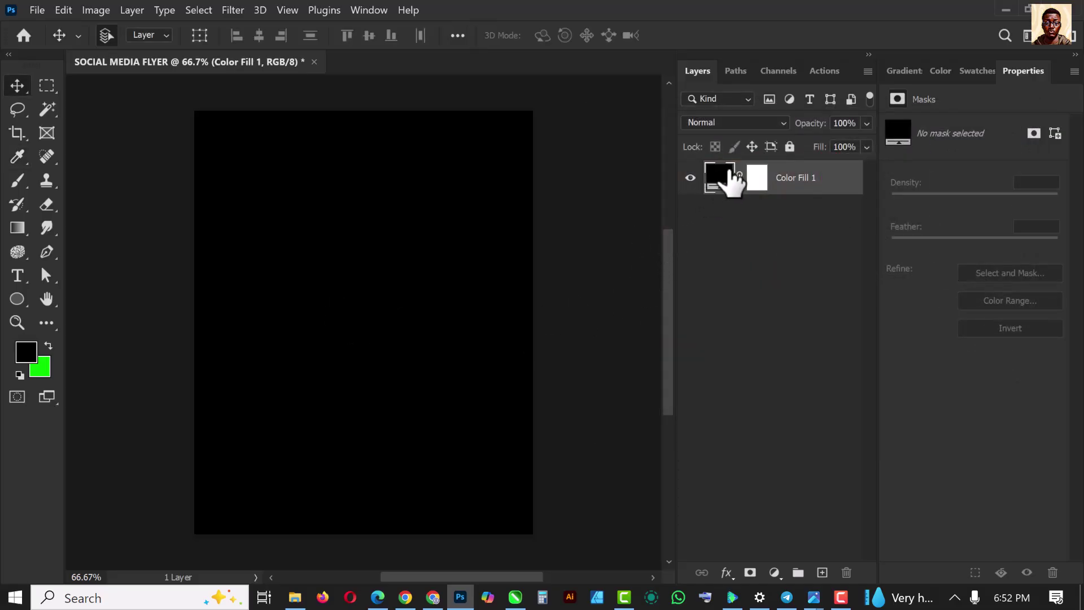
pyautogui.doubleClick(731, 172)
pyautogui.moveTo(836, 370); pyautogui.dragTo(841, 315)
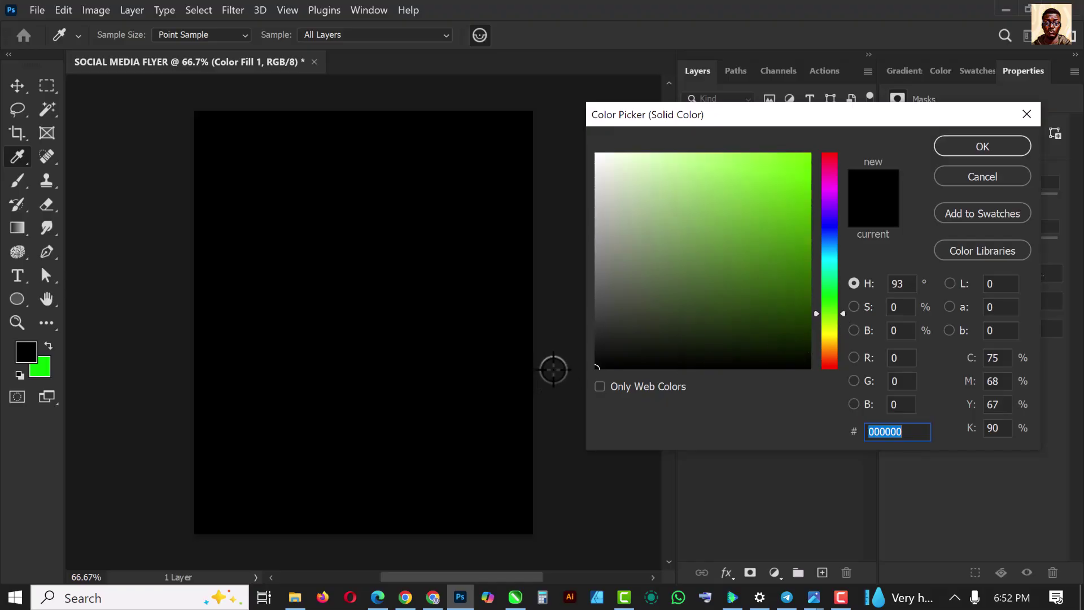
pyautogui.moveTo(740, 356); pyautogui.dragTo(802, 359)
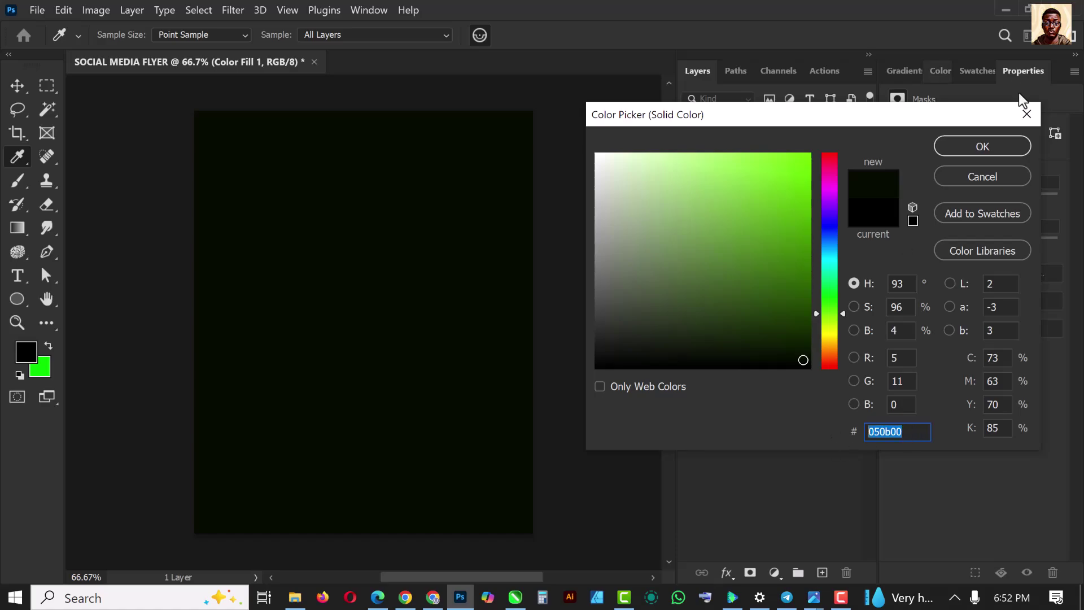
pyautogui.click(982, 146)
# Step: Drag the portrait photo from the ORAIMO folder onto the flyer canvas
pyautogui.press('v')
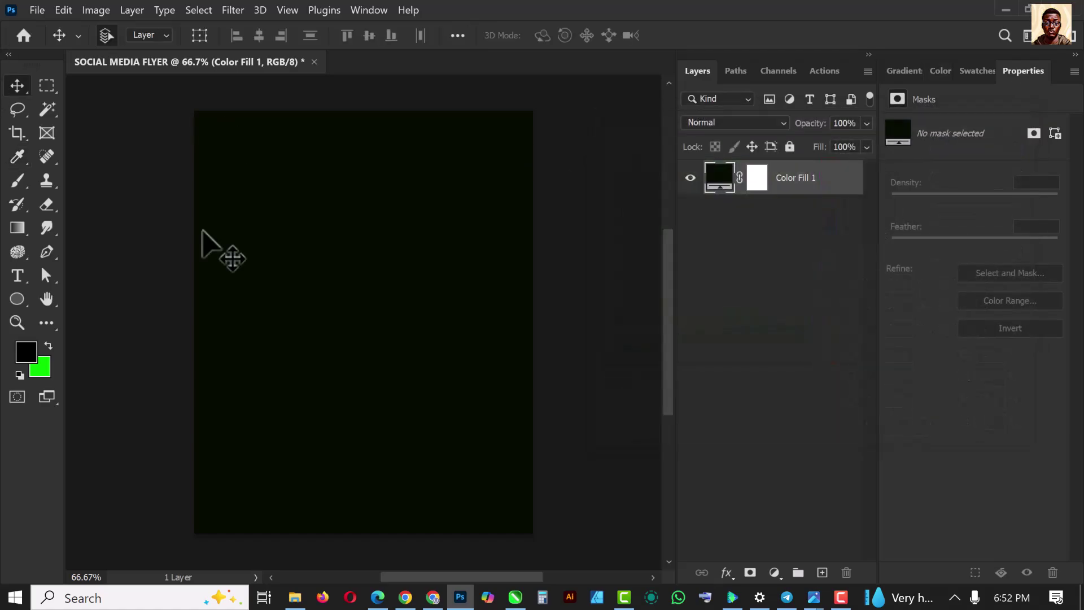
pyautogui.scroll(1, 389, 277)
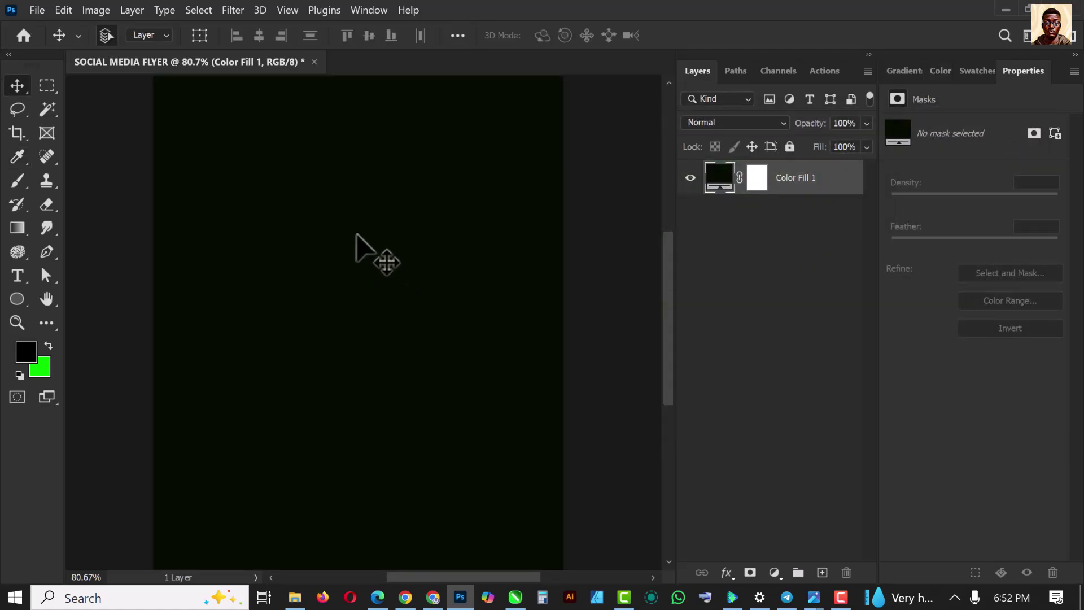
pyautogui.scroll(-1, 357, 233)
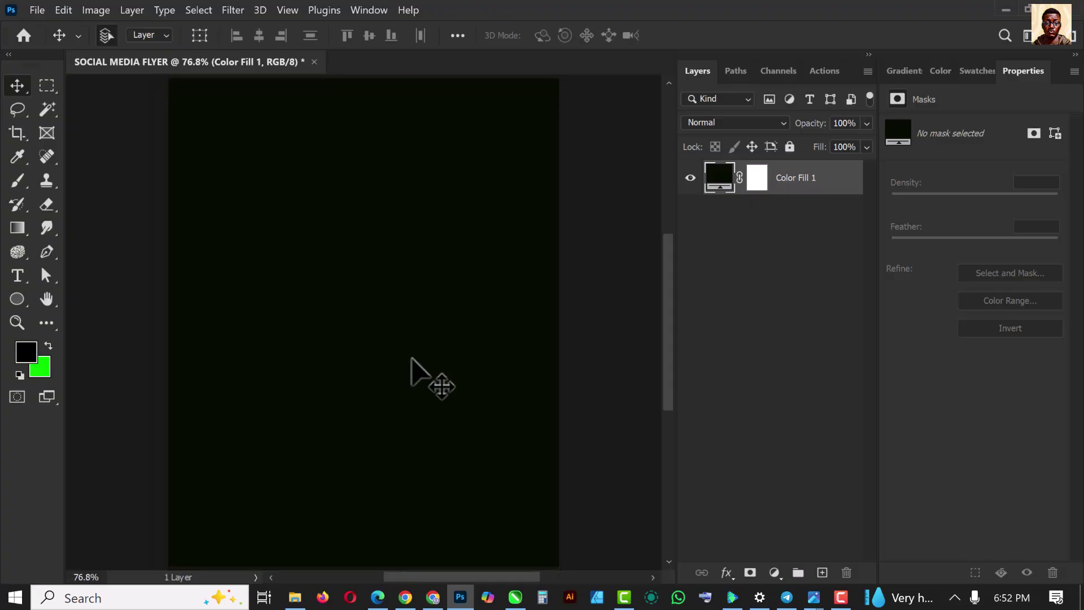
pyautogui.scroll(-1, 406, 302)
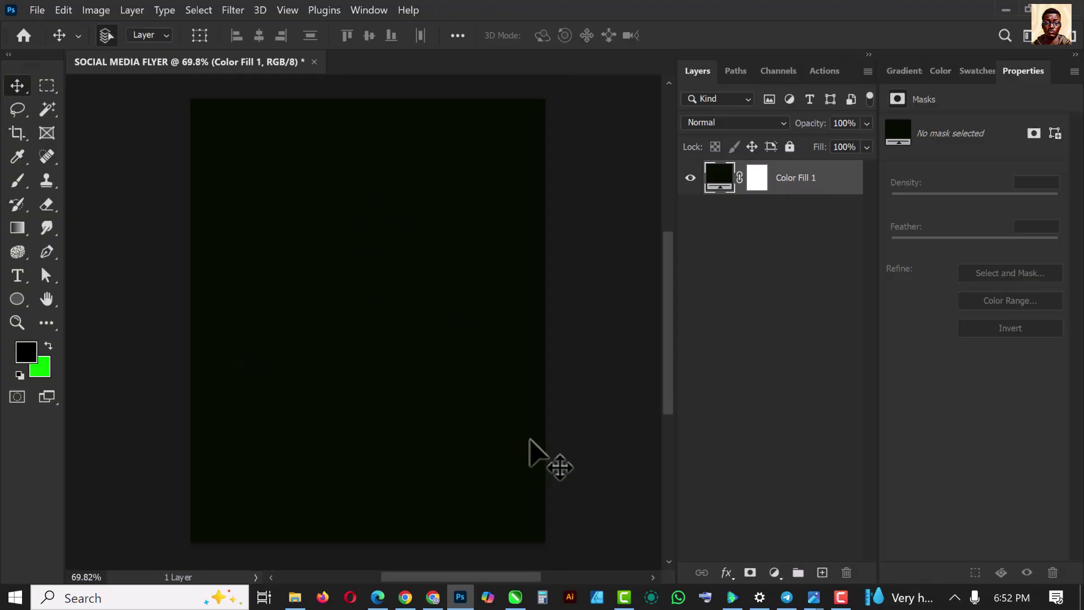
pyautogui.click(302, 601)
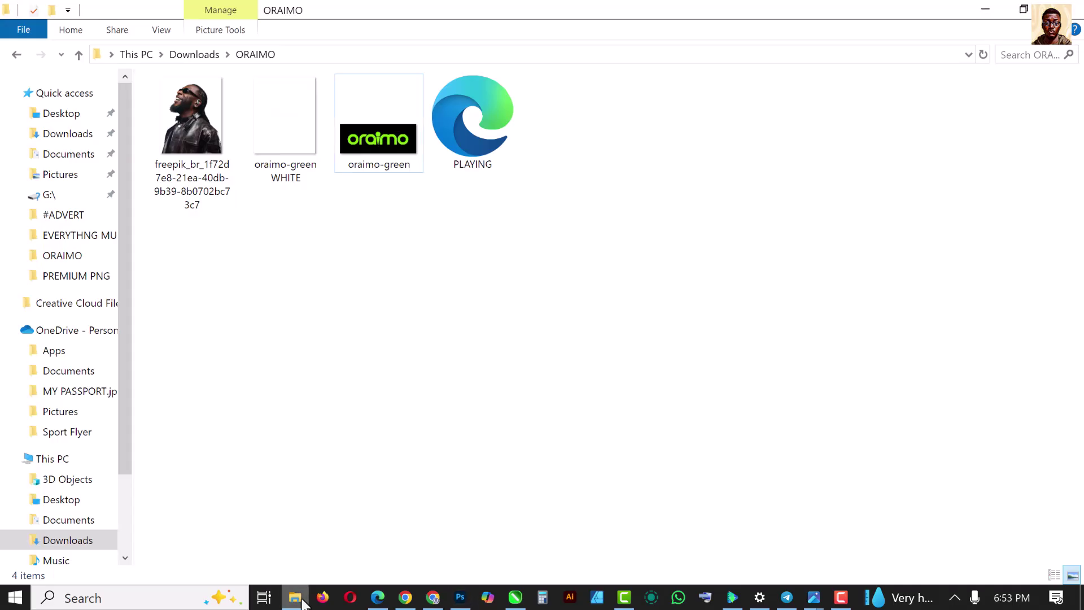
pyautogui.click(191, 135)
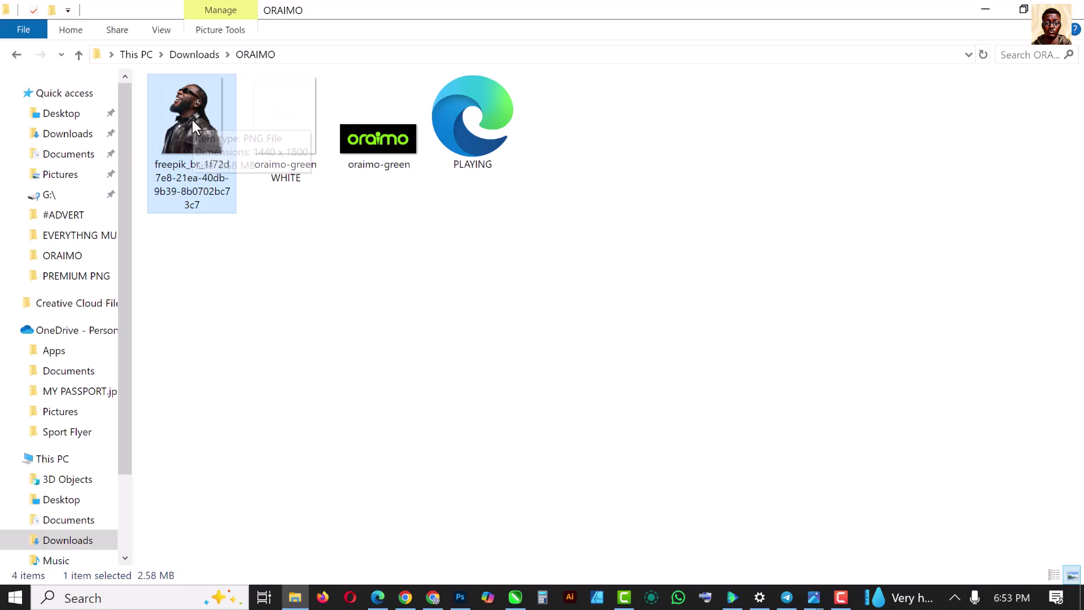
pyautogui.moveTo(191, 123); pyautogui.dragTo(408, 347)
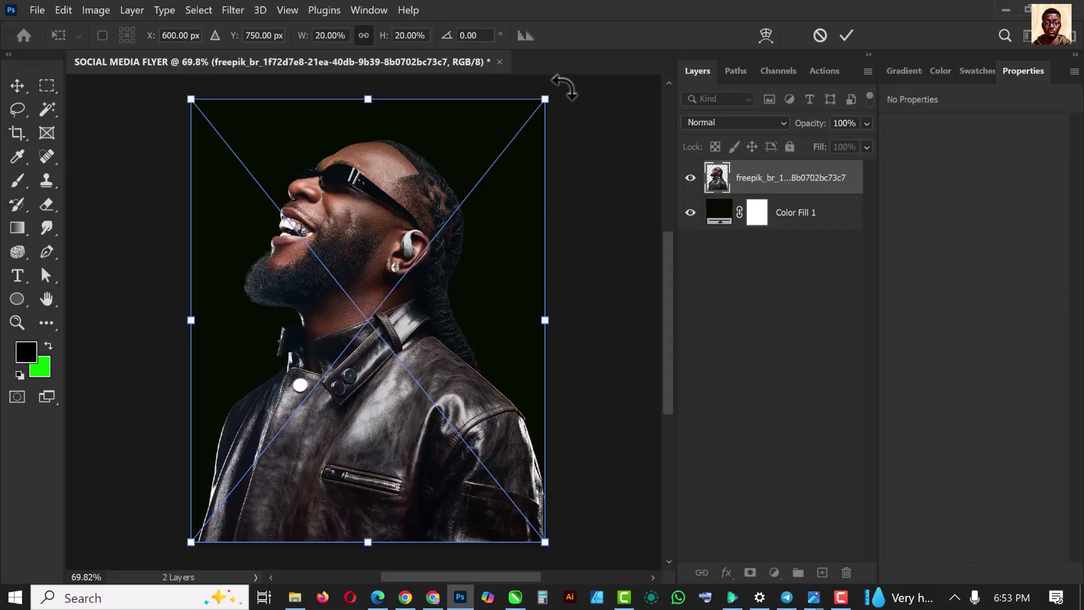
# Step: Shrink the portrait to about 13.65% (802 × 929 px), hide it, and select Color Fill 1
pyautogui.moveTo(545, 98); pyautogui.dragTo(490, 169)
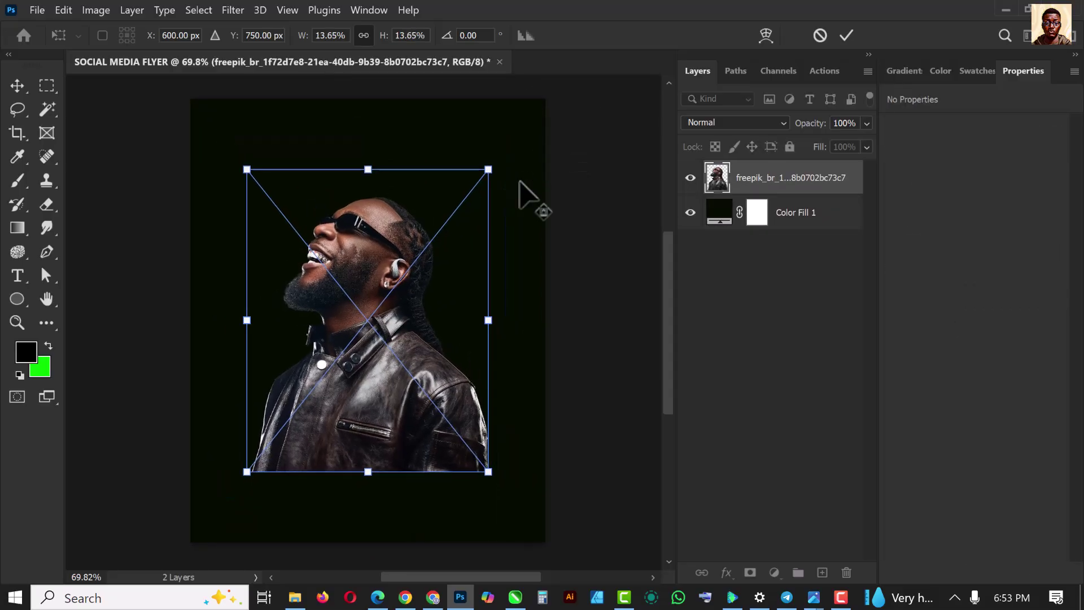
pyautogui.press('Return')
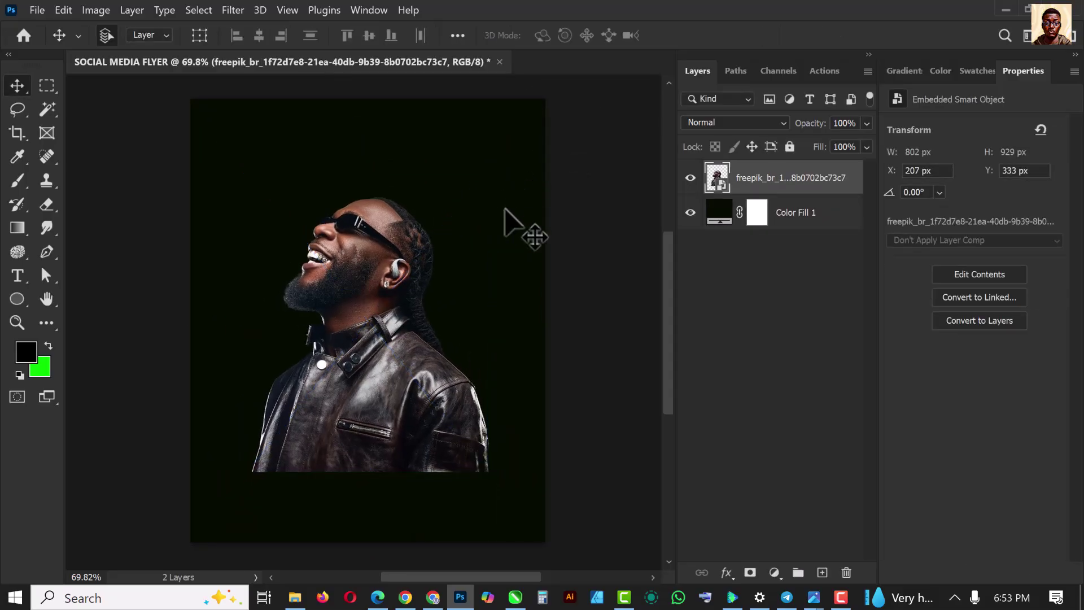
pyautogui.click(690, 178)
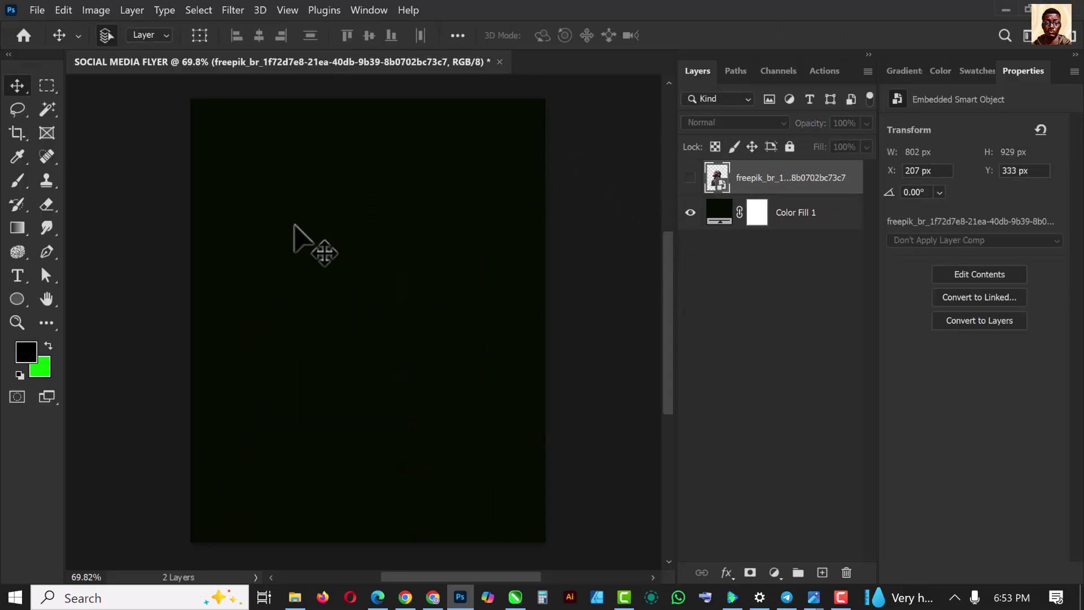
pyautogui.click(807, 216)
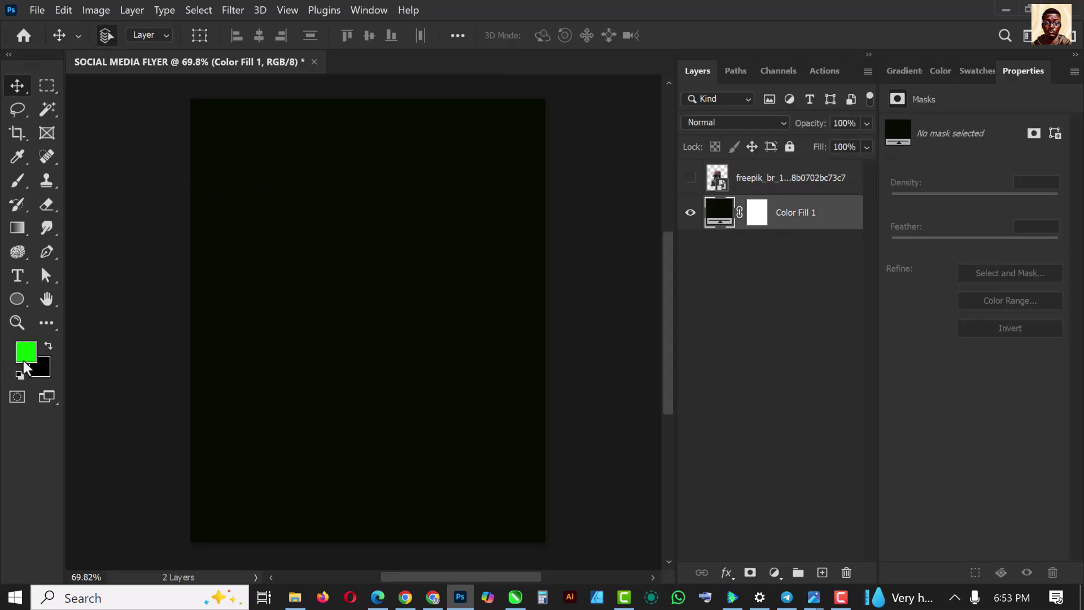
# Step: Draw a large bright green circle, Ellipse 1, and move it up and left on the flyer
pyautogui.click(24, 356)
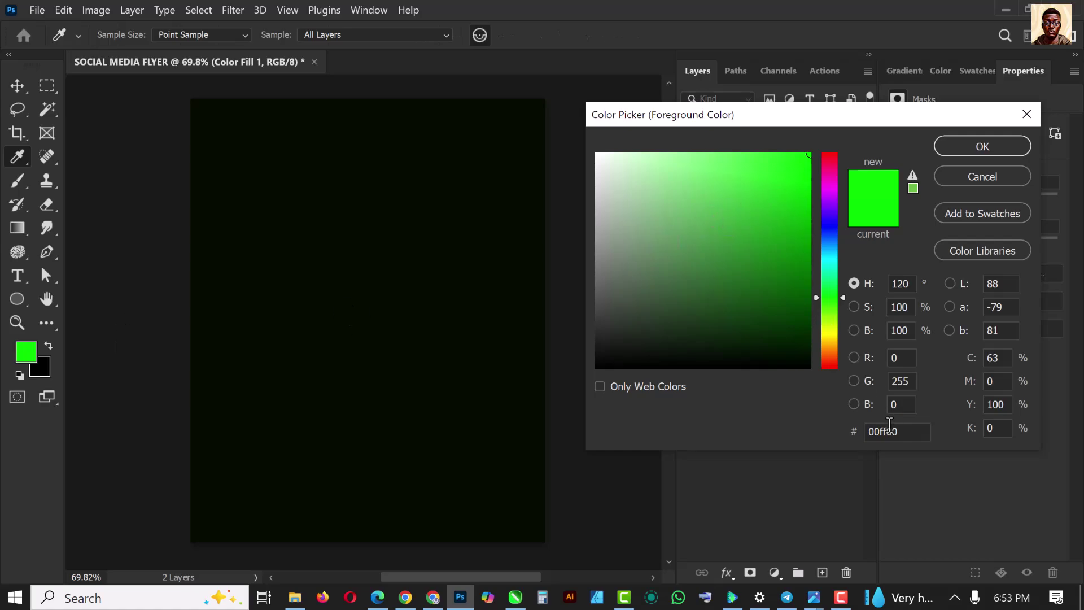
pyautogui.click(976, 145)
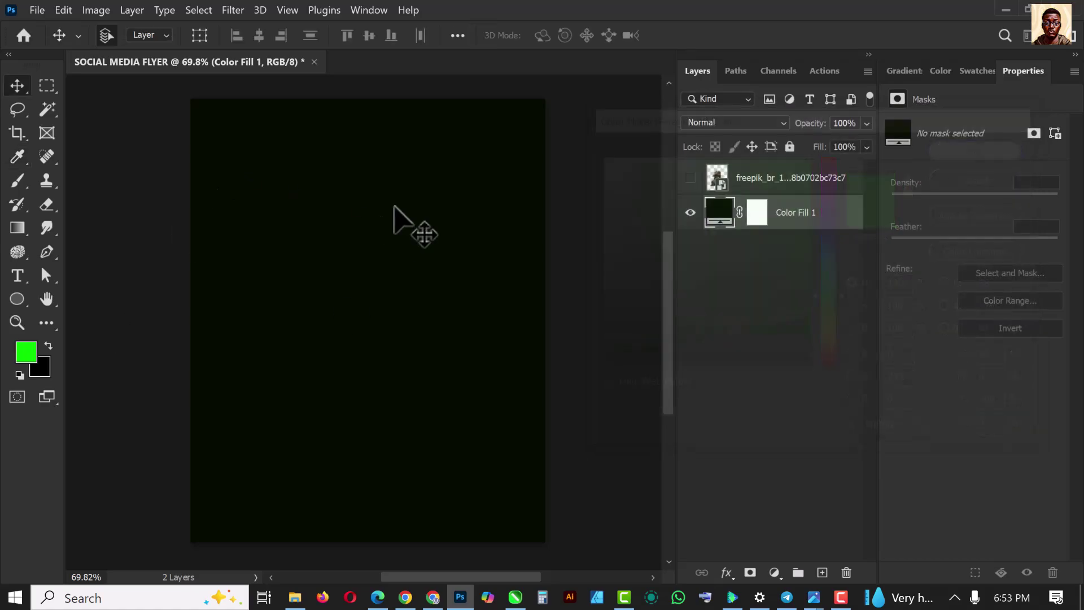
pyautogui.rightClick(17, 302)
pyautogui.click(85, 315)
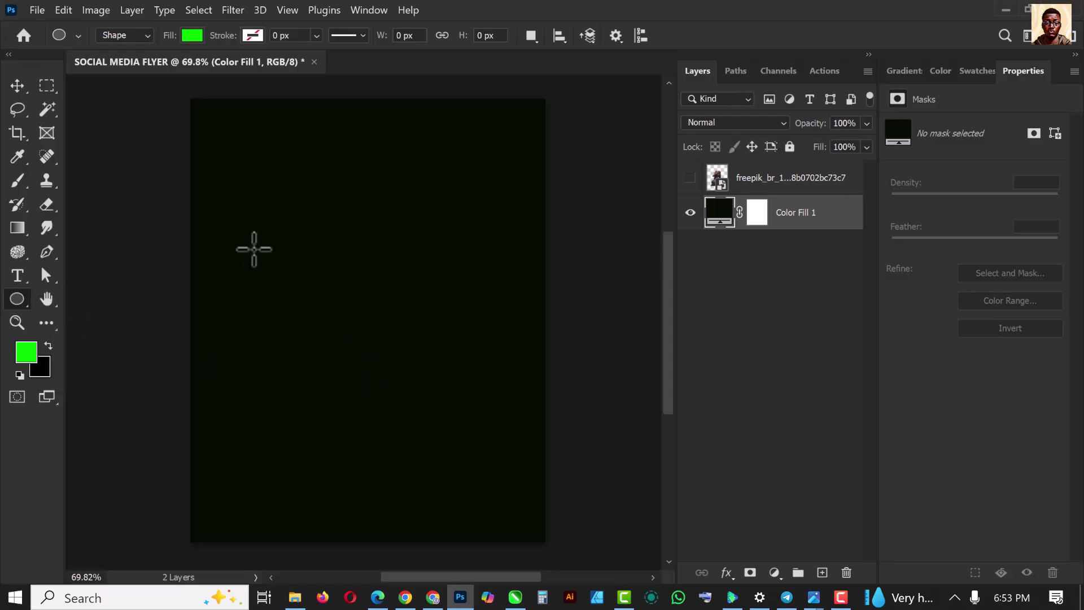
pyautogui.moveTo(250, 197); pyautogui.dragTo(551, 459)
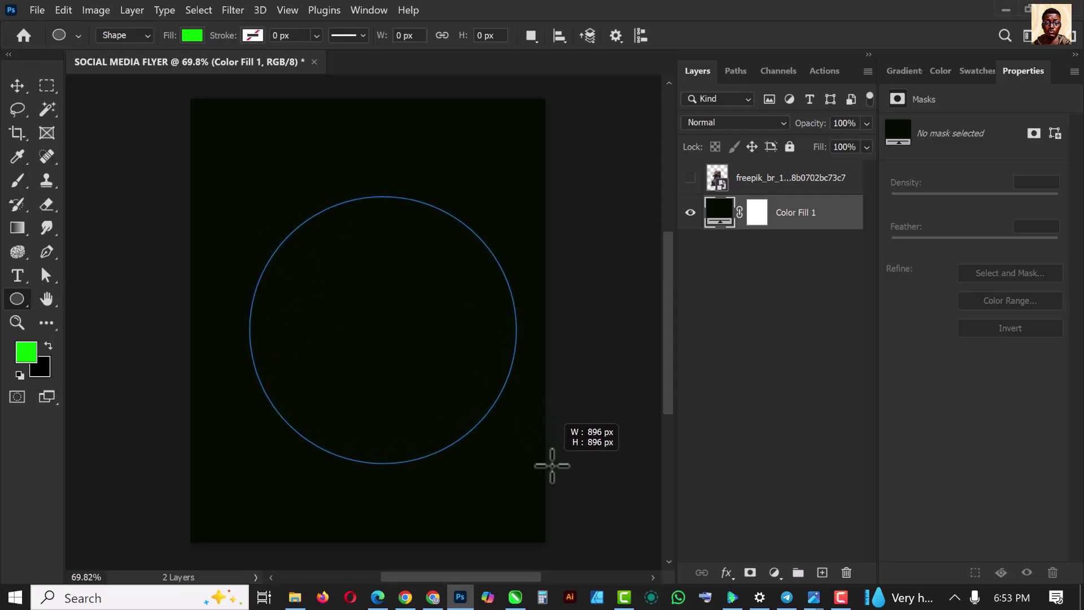
pyautogui.click(17, 86)
pyautogui.moveTo(436, 316); pyautogui.dragTo(423, 260)
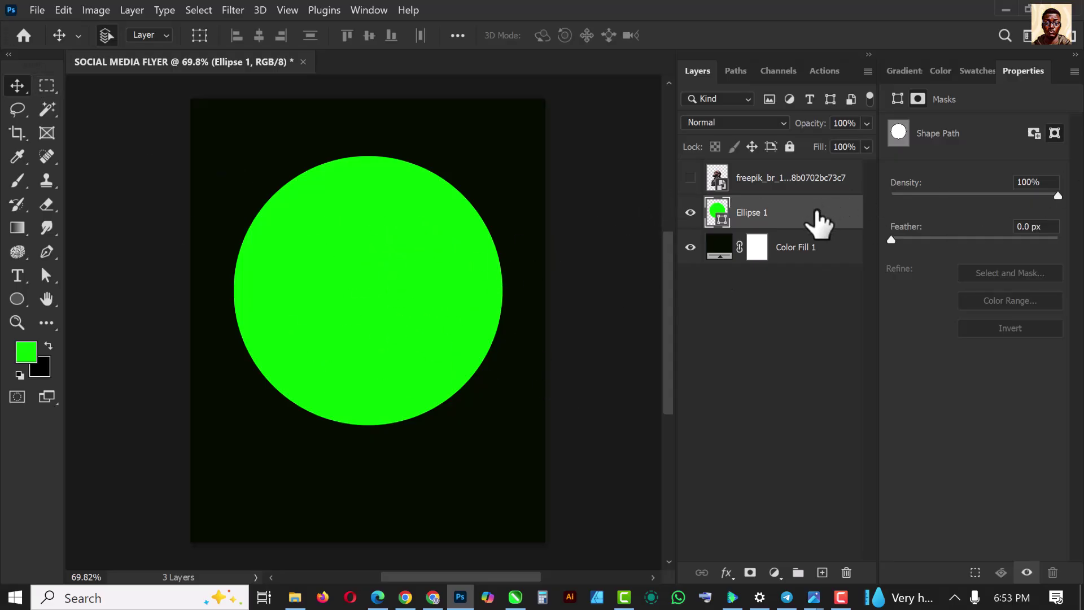
# Step: Duplicate the green circle and give the copy a darker green fill
pyautogui.hotkey('ctrl', 'j')
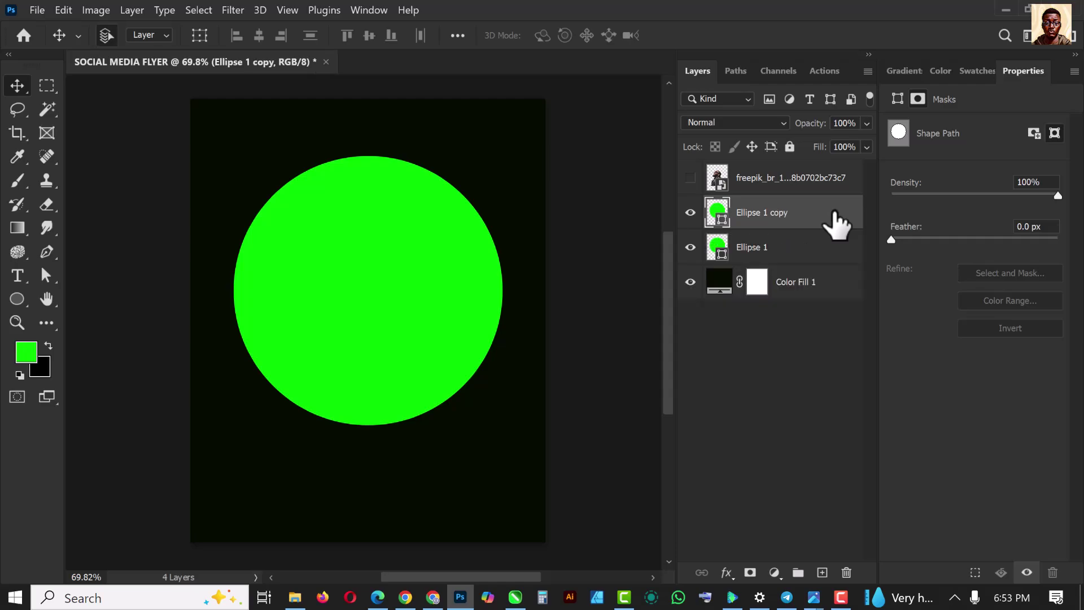
pyautogui.doubleClick(720, 218)
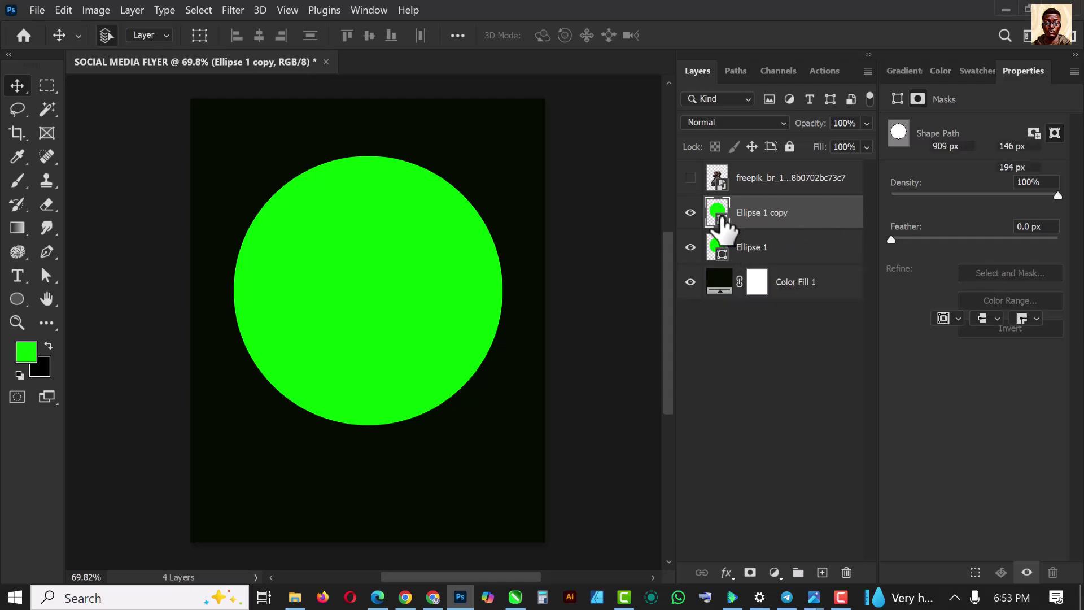
pyautogui.moveTo(814, 211); pyautogui.dragTo(812, 259)
pyautogui.click(983, 146)
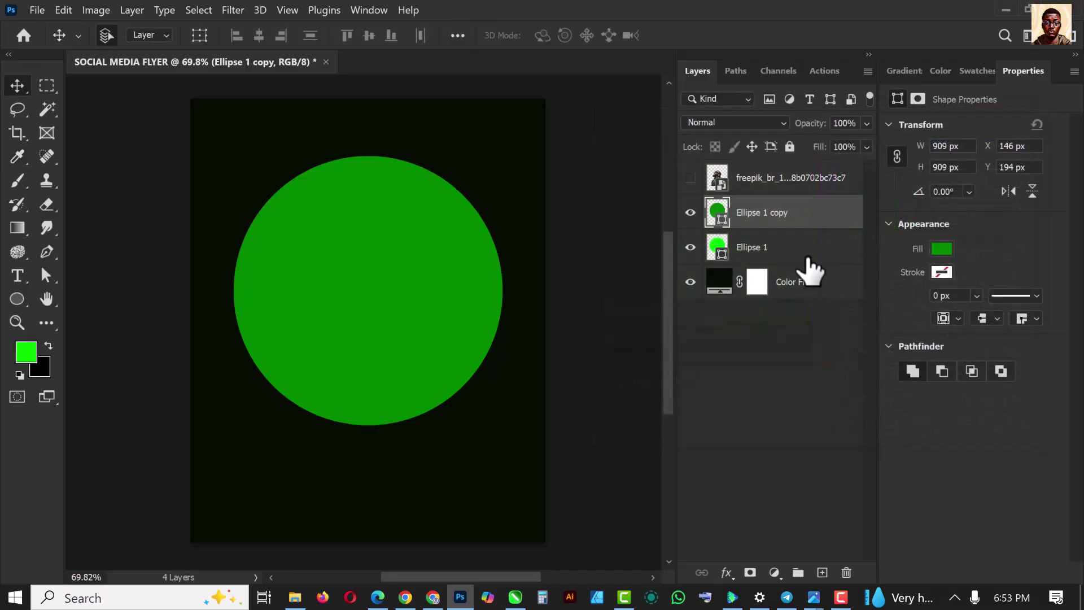
# Step: Set Ellipse 1 to Linear Dodge (Add), the copy to Vivid Light, and hide the copy
pyautogui.click(791, 252)
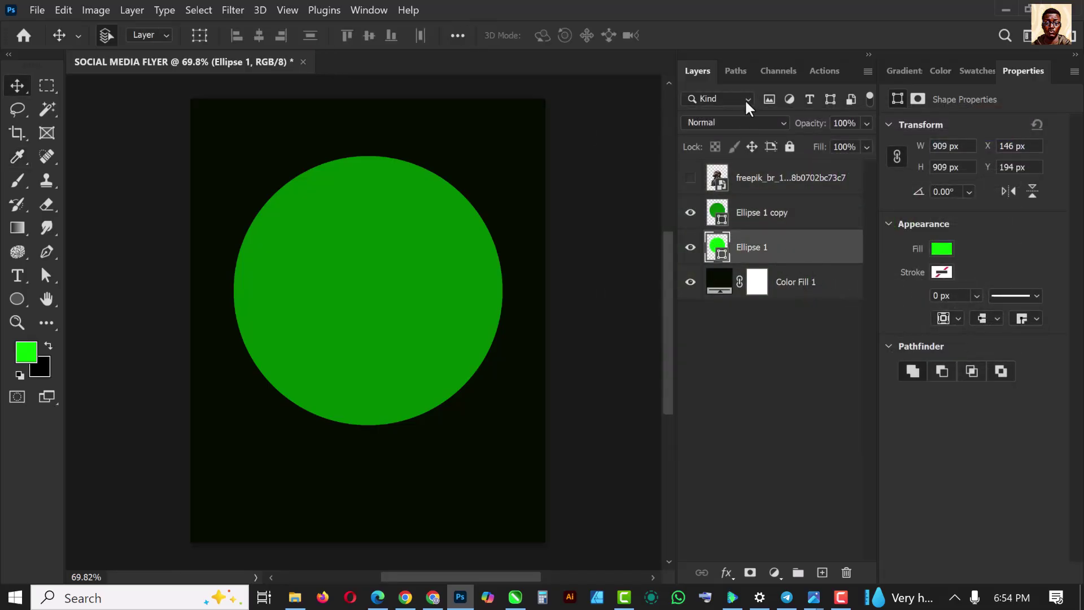
pyautogui.click(780, 122)
pyautogui.click(738, 287)
pyautogui.click(758, 213)
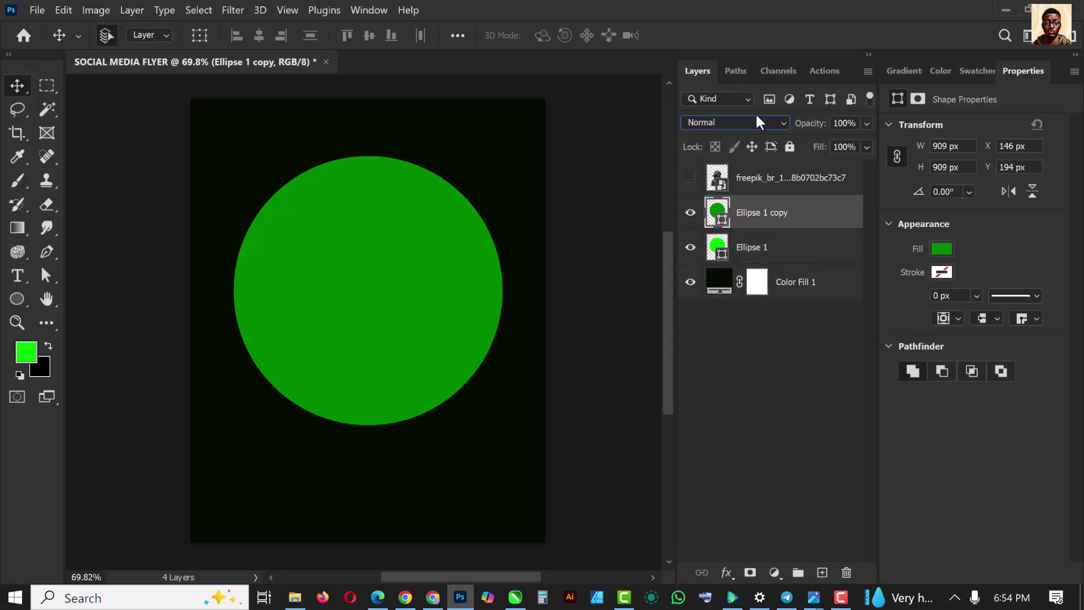
pyautogui.click(756, 123)
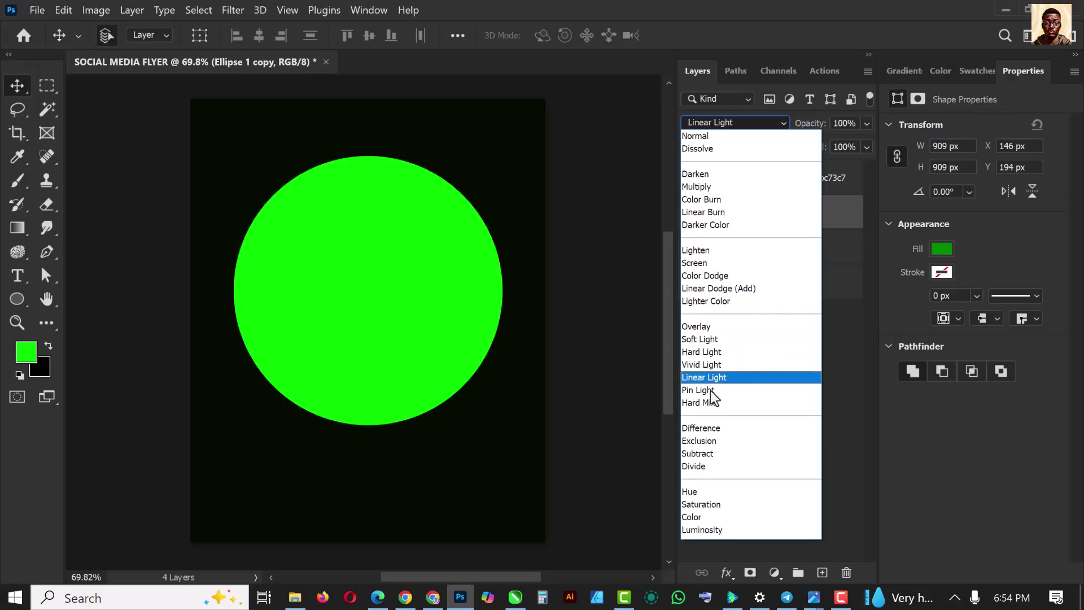
pyautogui.click(713, 366)
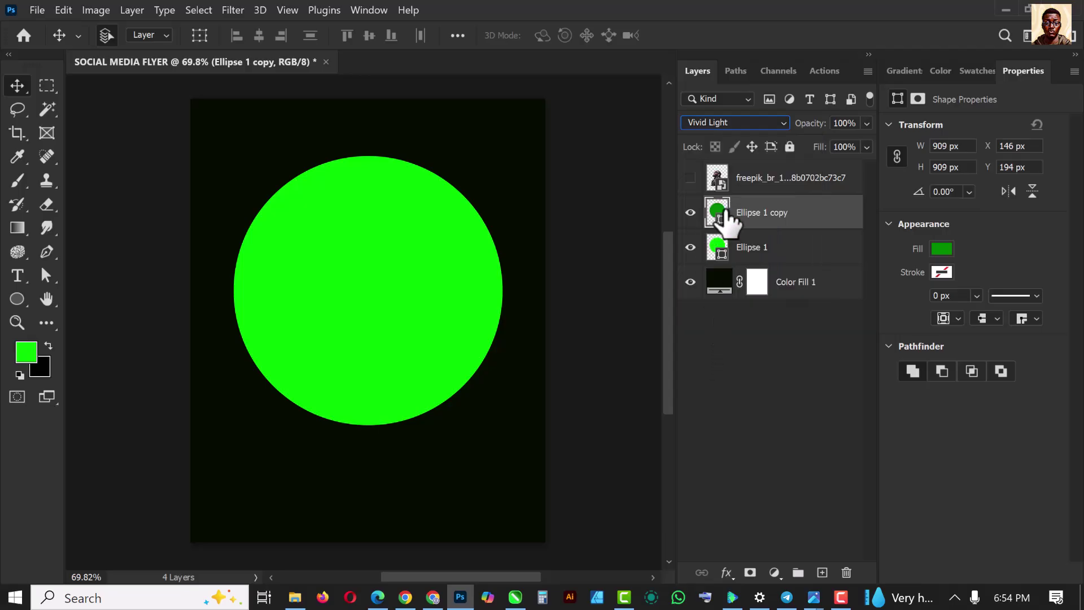
pyautogui.click(690, 213)
pyautogui.click(760, 248)
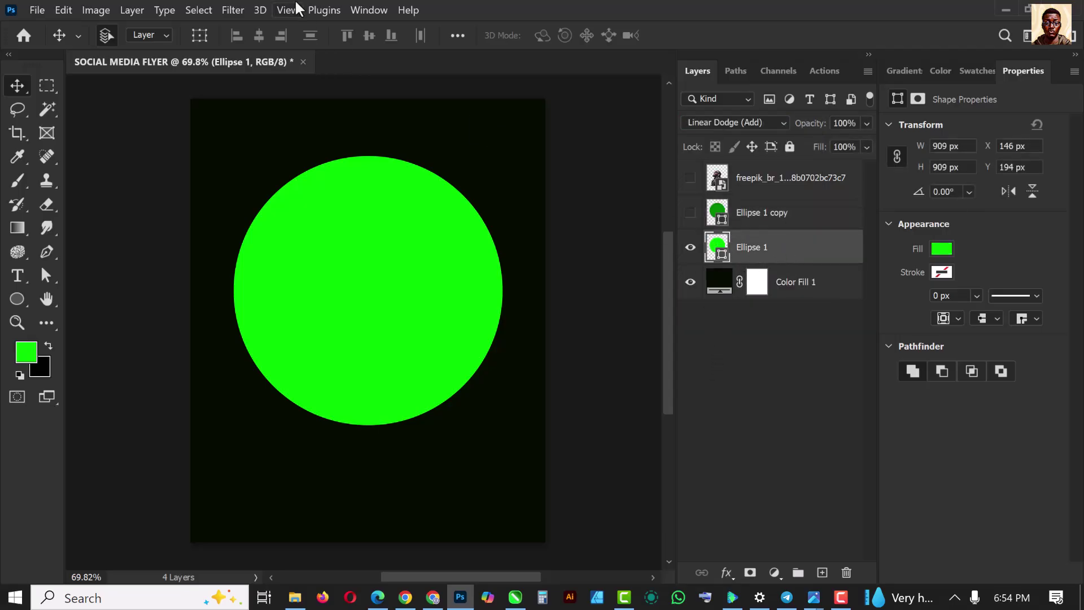
# Step: Convert Ellipse 1 to a smart object and apply a 33.2 px Gaussian Blur
pyautogui.click(232, 11)
pyautogui.moveTo(318, 213)
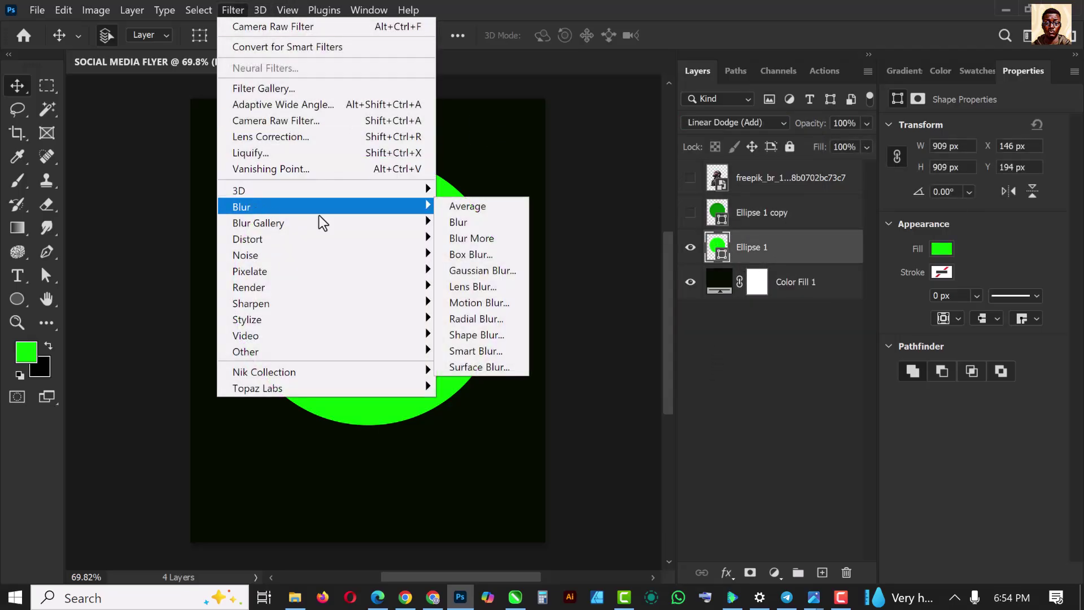
pyautogui.click(484, 270)
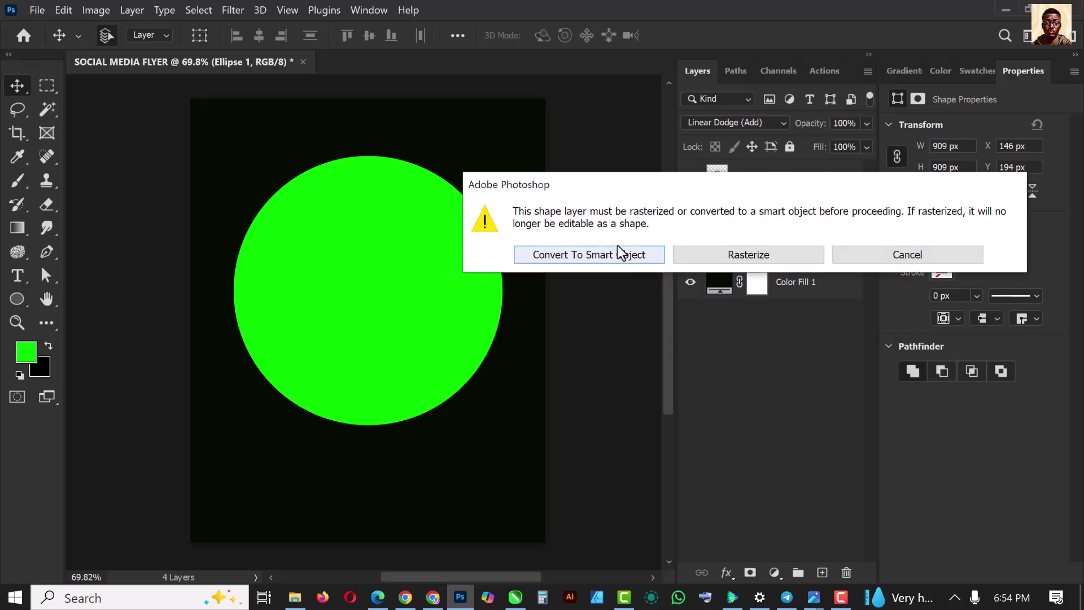
pyautogui.click(618, 254)
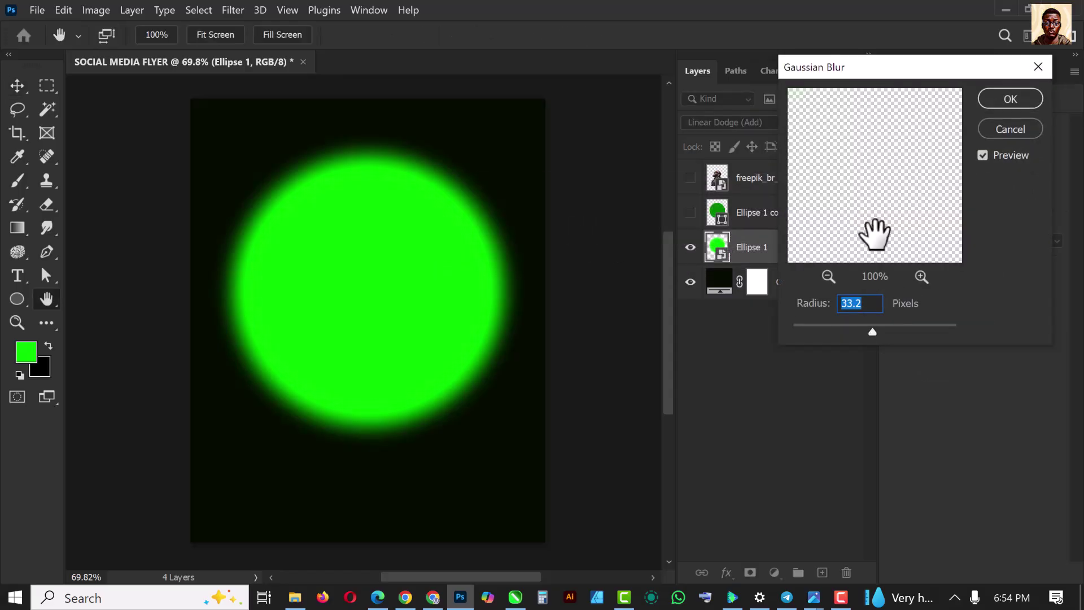
pyautogui.click(1012, 98)
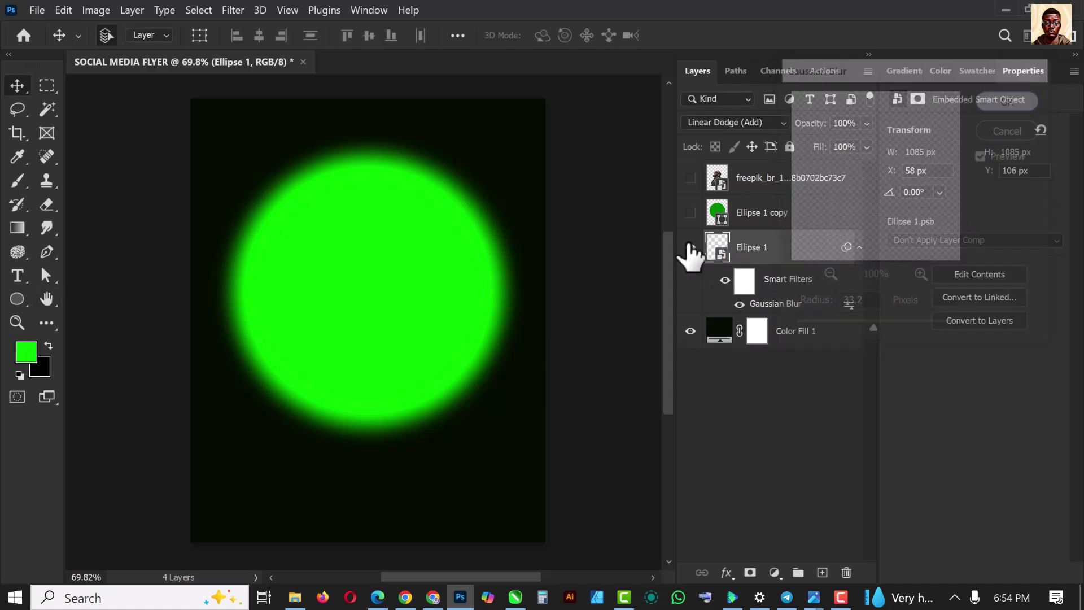
# Step: Make Ellipse 1 copy visible again and select it for recolouring
pyautogui.click(691, 213)
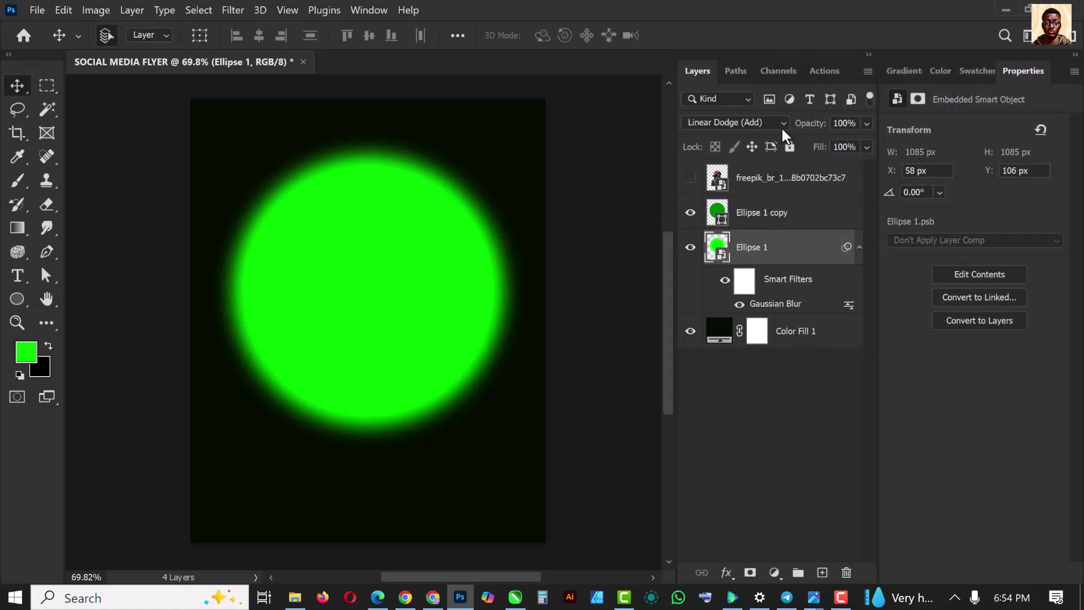
pyautogui.hotkey('shift', 'alt', 'v')
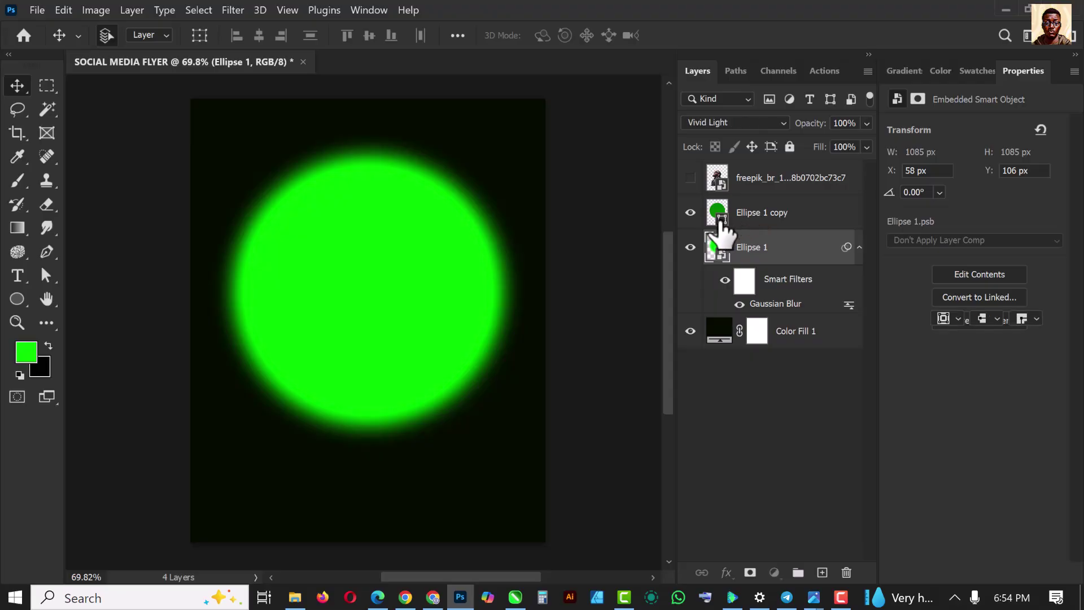
pyautogui.click(751, 225)
pyautogui.doubleClick(716, 216)
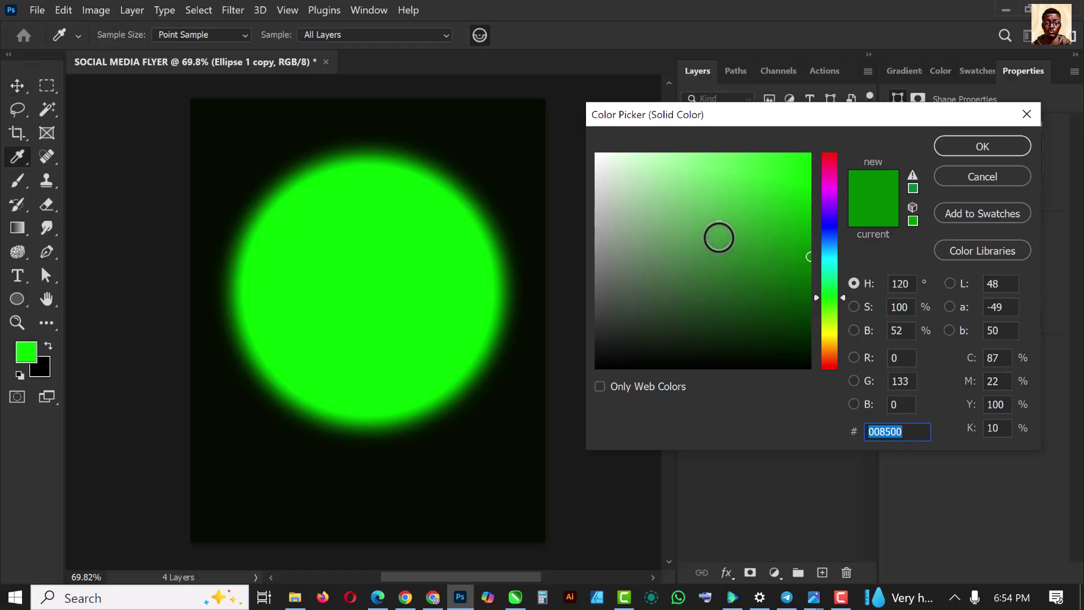
# Step: Change the copy's fill to the deeper green 066d06
pyautogui.moveTo(798, 297); pyautogui.dragTo(797, 276)
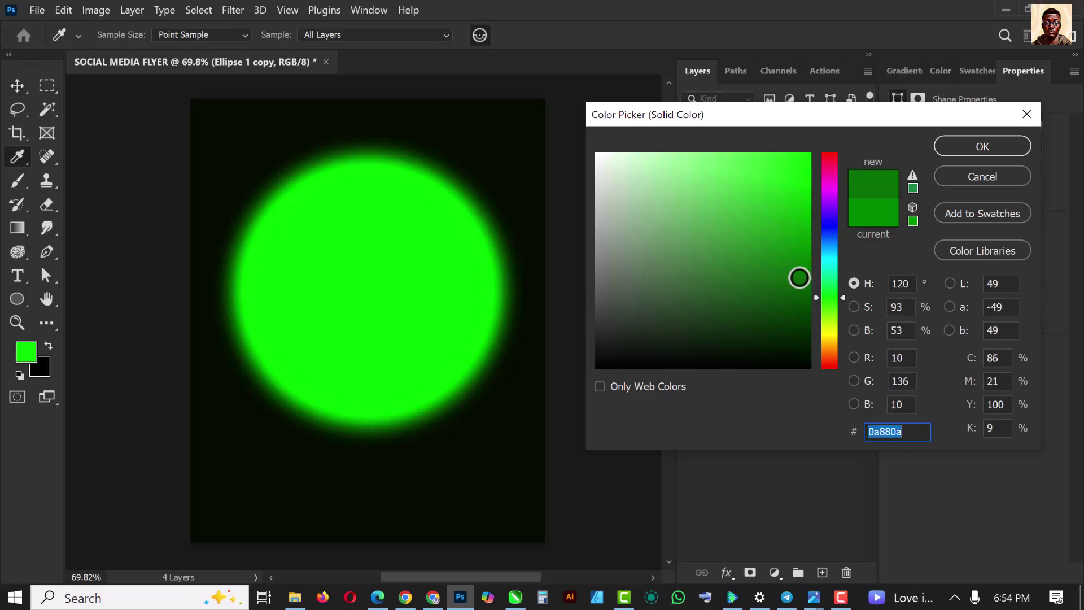
pyautogui.click(799, 276)
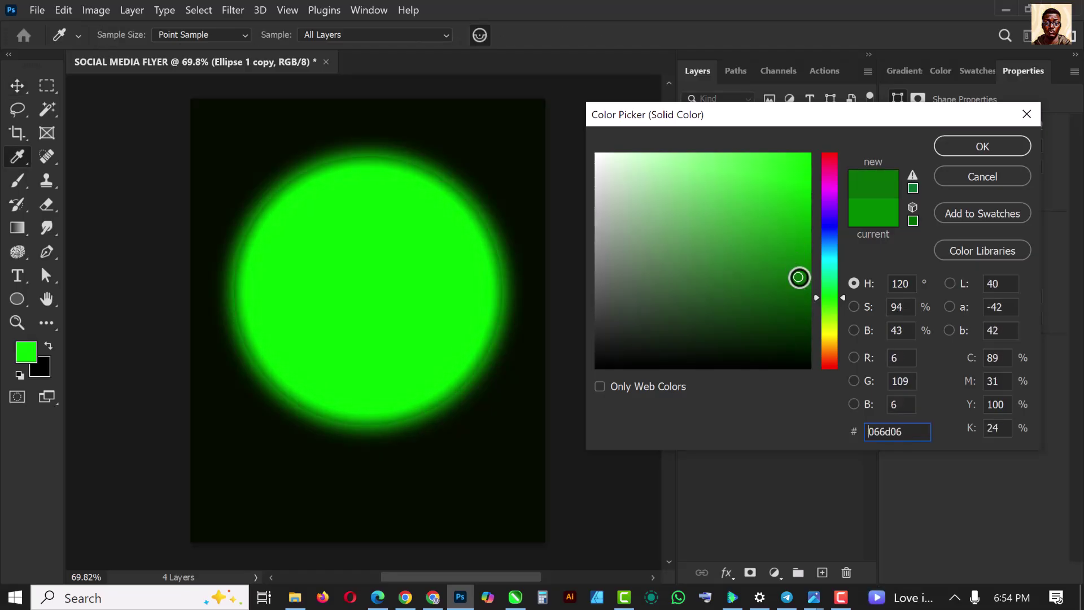
pyautogui.click(960, 151)
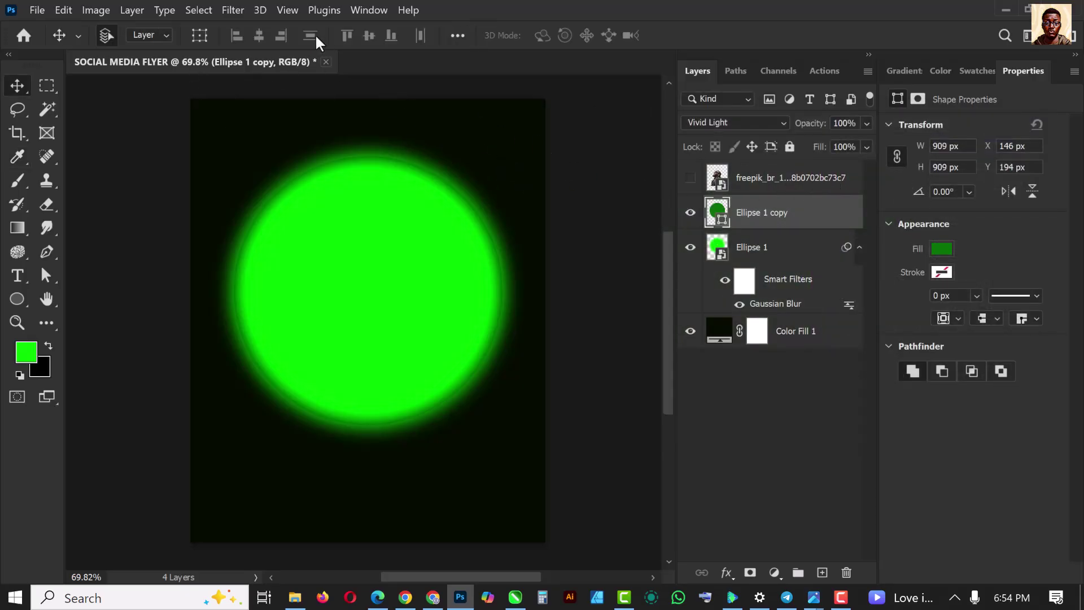
# Step: Convert the copy to a smart object and give it a lighter Gaussian Blur
pyautogui.click(234, 10)
pyautogui.moveTo(317, 207)
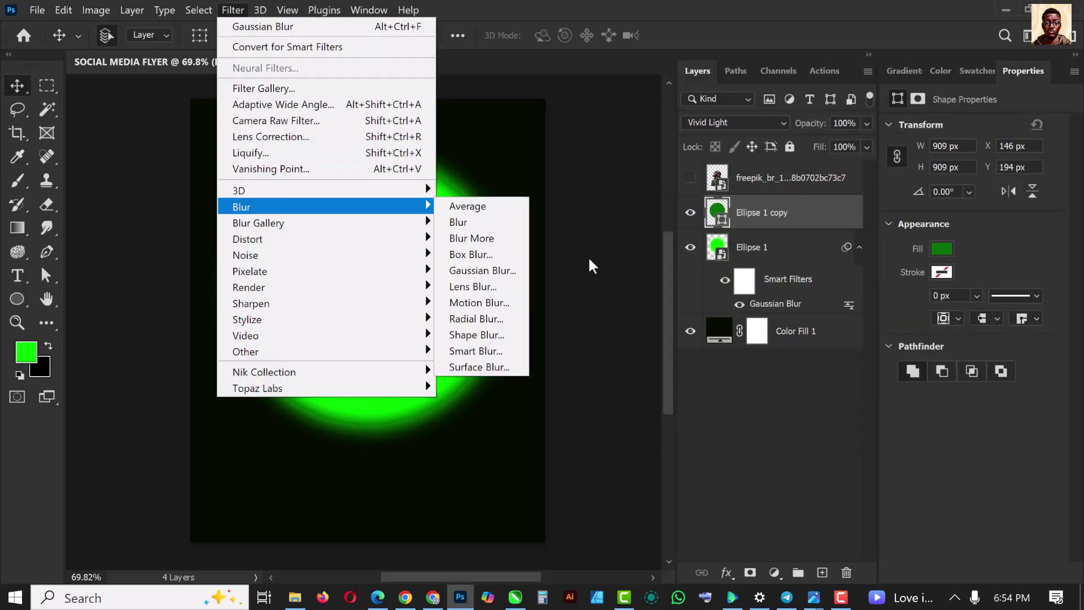
pyautogui.click(497, 271)
pyautogui.click(590, 253)
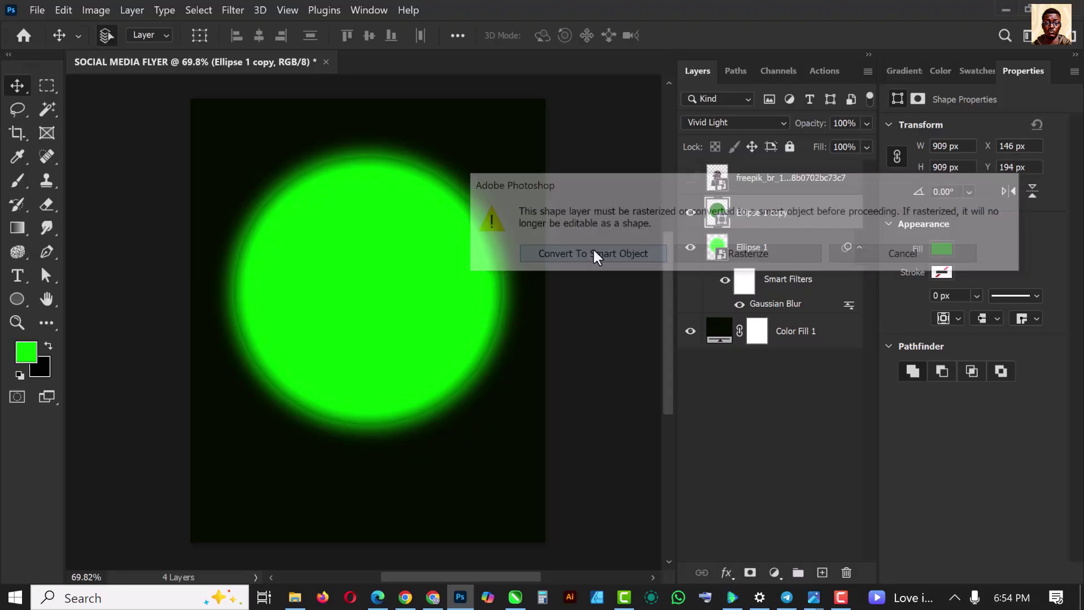
pyautogui.click(837, 328)
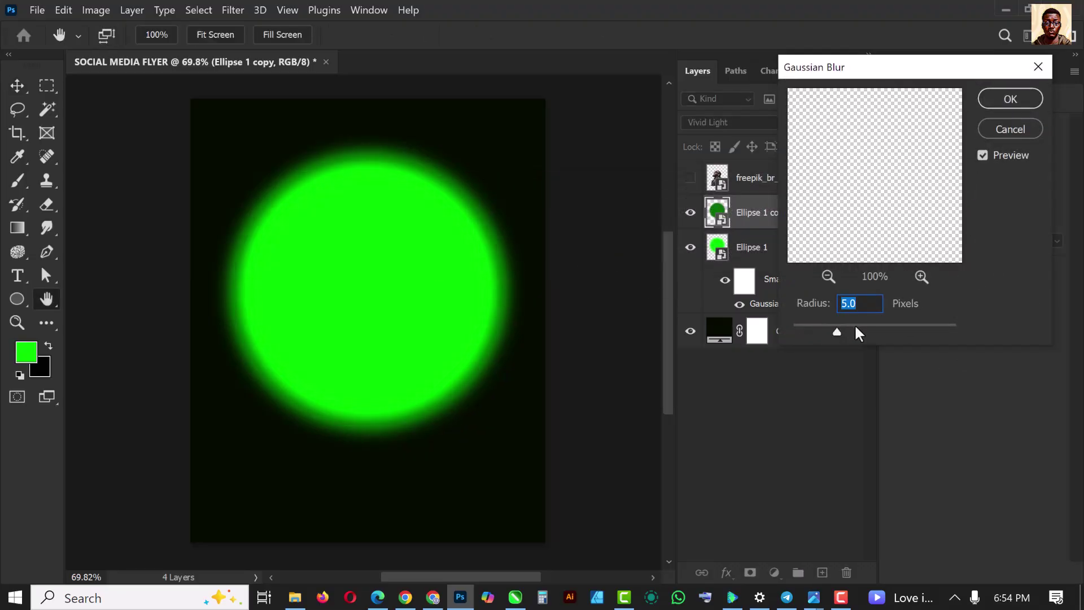
pyautogui.click(812, 329)
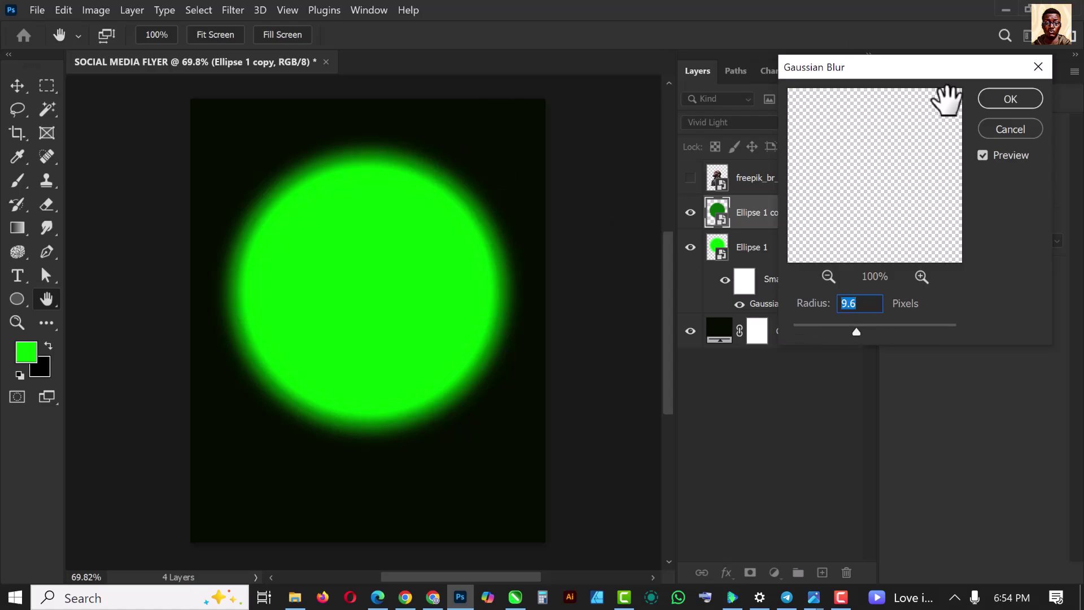
pyautogui.click(1011, 100)
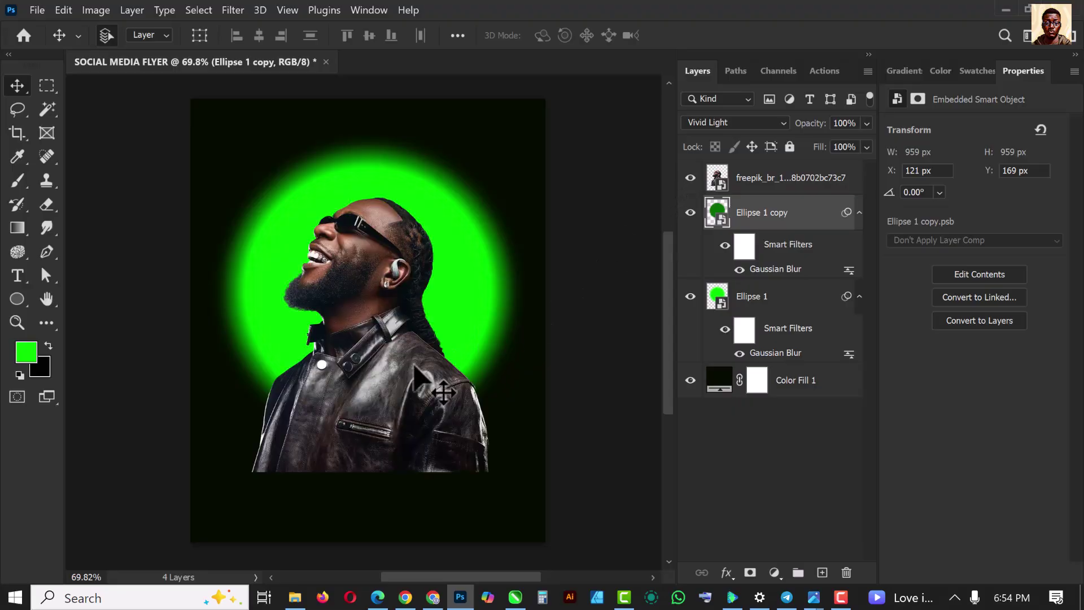
# Step: Enlarge the portrait to 995 × 1151 px and reposition it in front of the green glow
pyautogui.click(804, 179)
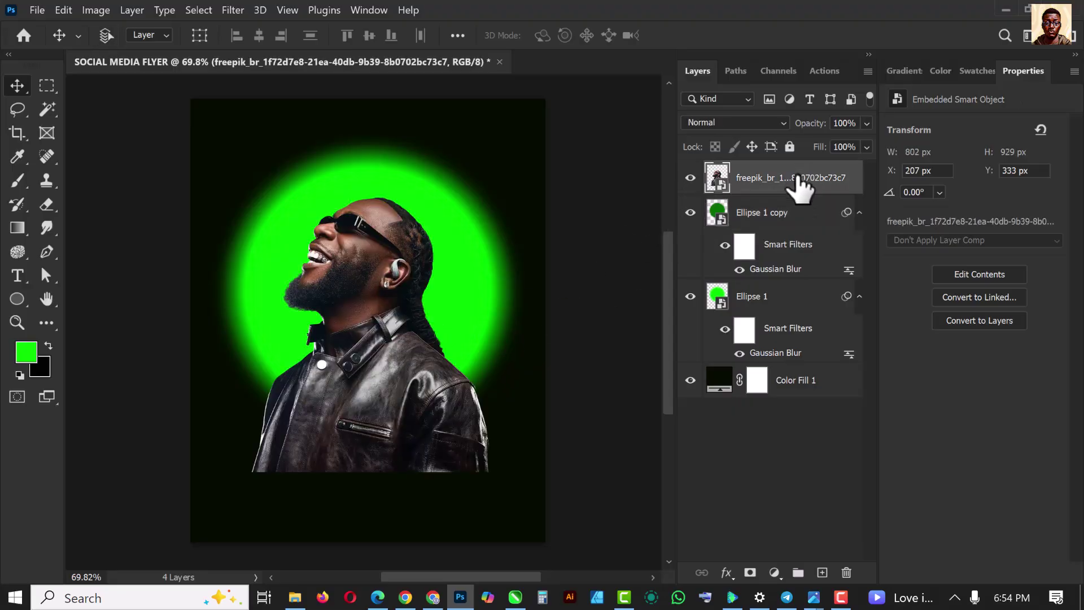
pyautogui.hotkey('ctrl', 't')
pyautogui.hotkey('ctrl', '0')
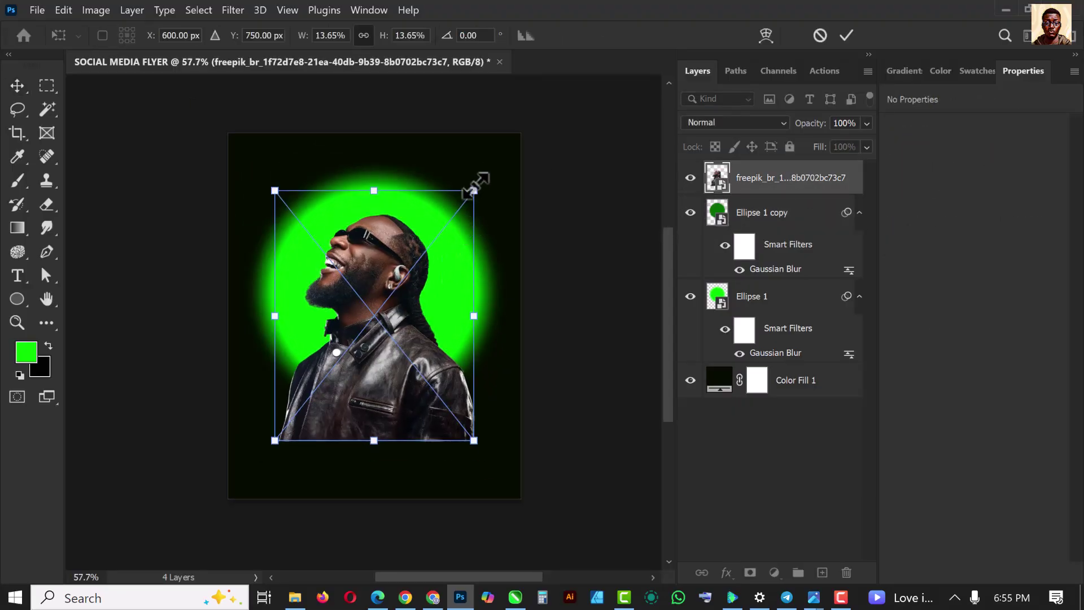
pyautogui.moveTo(475, 190); pyautogui.dragTo(494, 163)
pyautogui.moveTo(421, 320); pyautogui.dragTo(427, 350)
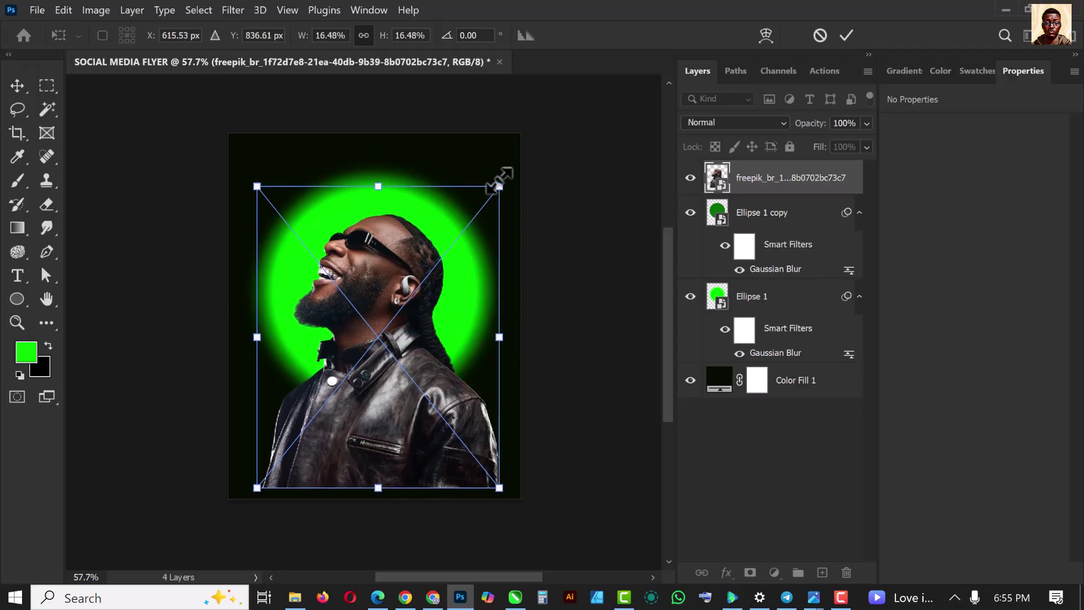
pyautogui.moveTo(499, 186); pyautogui.dragTo(504, 174)
pyautogui.moveTo(438, 323)
pyautogui.mouseDown()
pyautogui.moveTo(440, 314)
pyautogui.moveTo(447, 322)
pyautogui.mouseUp()
pyautogui.press('Return')
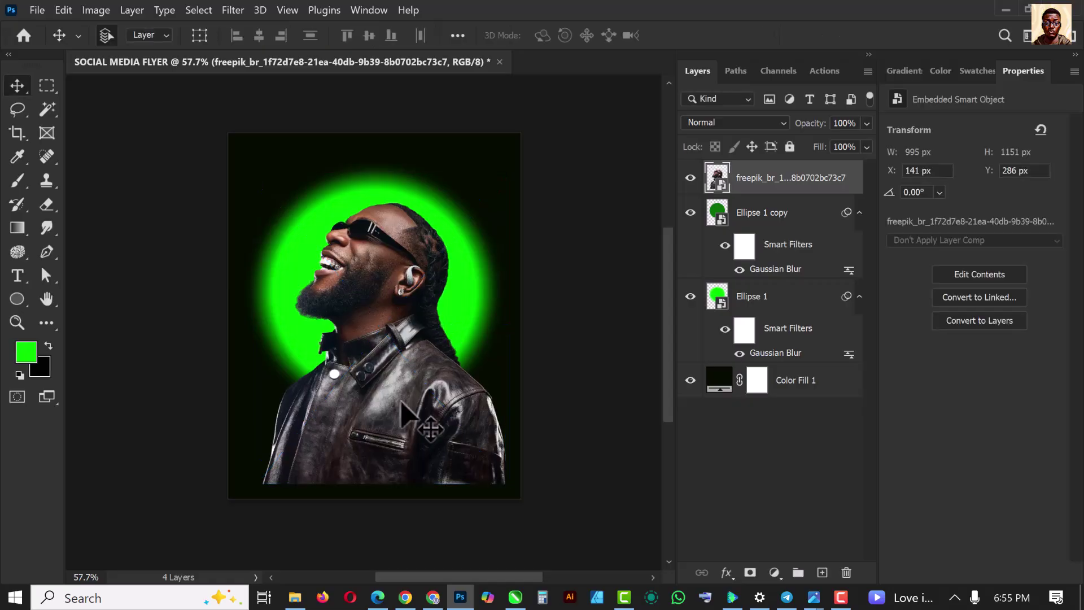
pyautogui.scroll(2, 399, 432)
pyautogui.scroll(2, 397, 423)
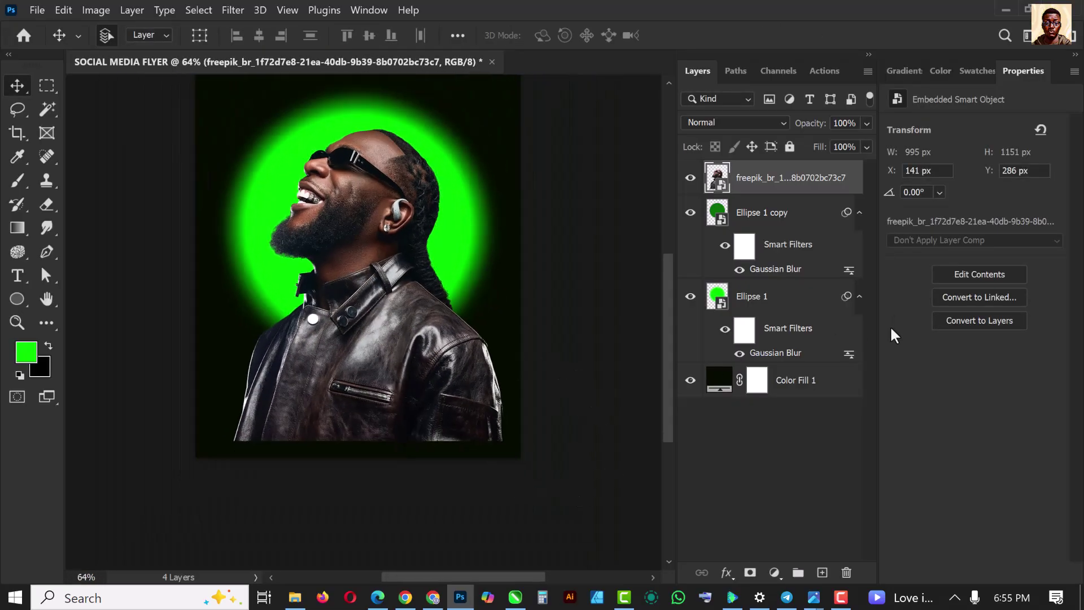
# Step: Add a layer mask to the portrait and pick the Soft Round Pressure Opacity and Flow brush
pyautogui.click(751, 573)
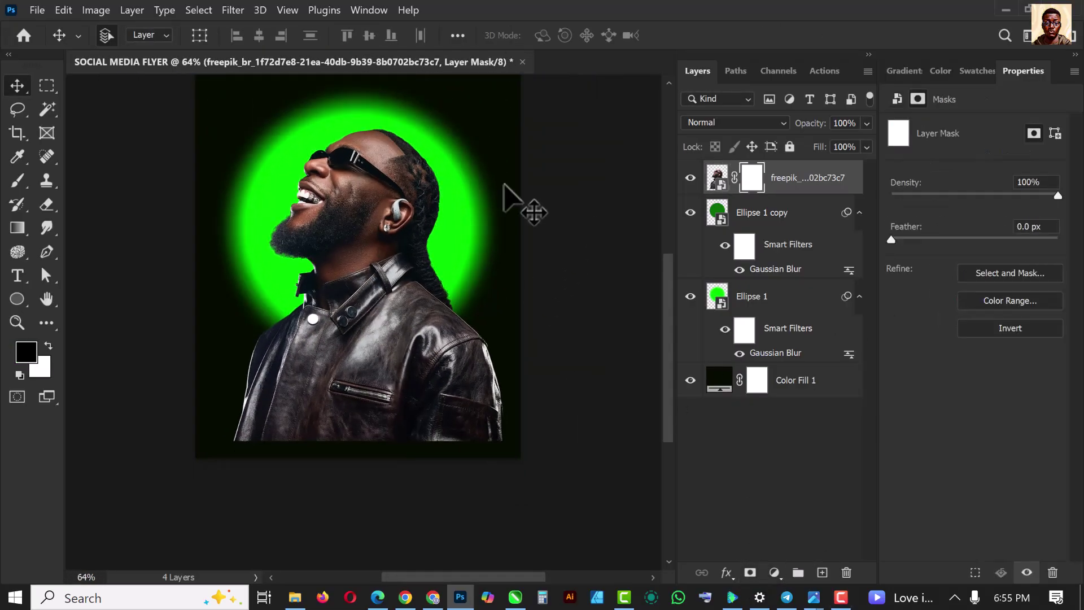
pyautogui.scroll(-2, 317, 327)
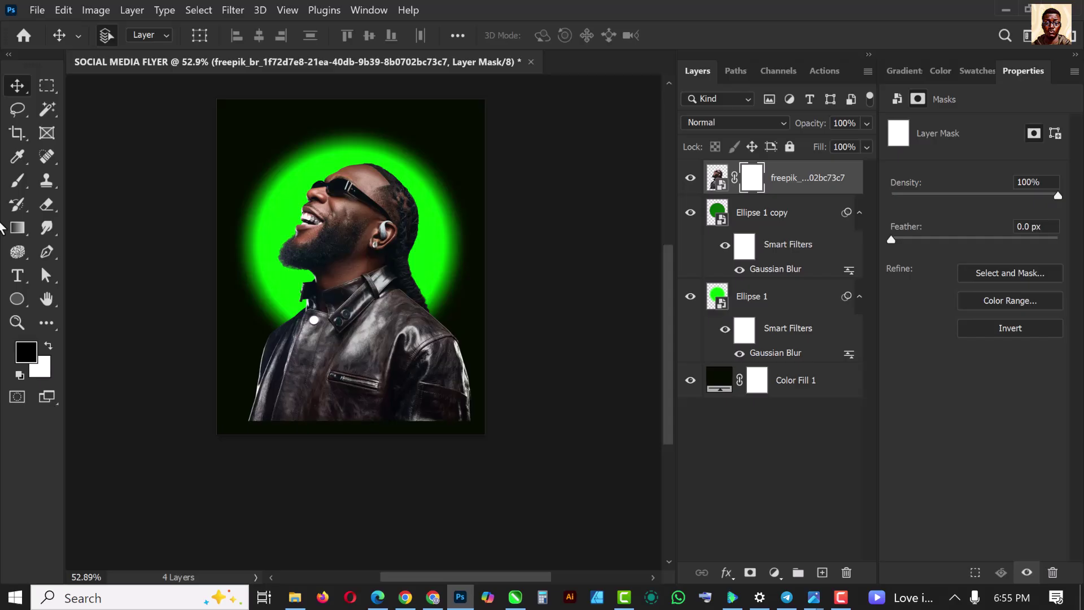
pyautogui.click(19, 177)
pyautogui.click(124, 36)
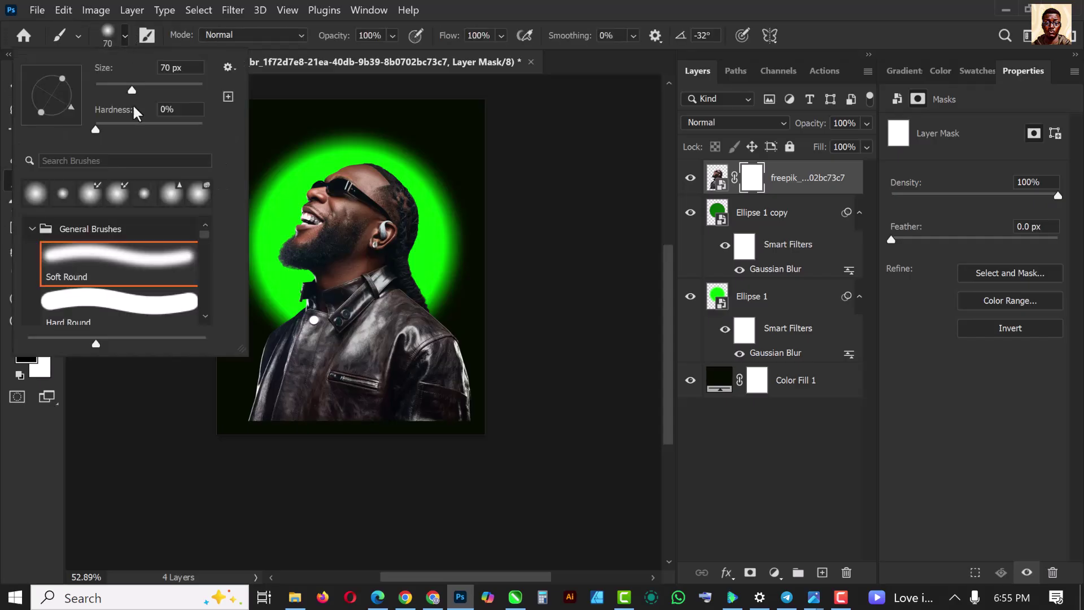
pyautogui.moveTo(205, 234)
pyautogui.mouseDown()
pyautogui.moveTo(215, 310)
pyautogui.moveTo(209, 240)
pyautogui.mouseUp()
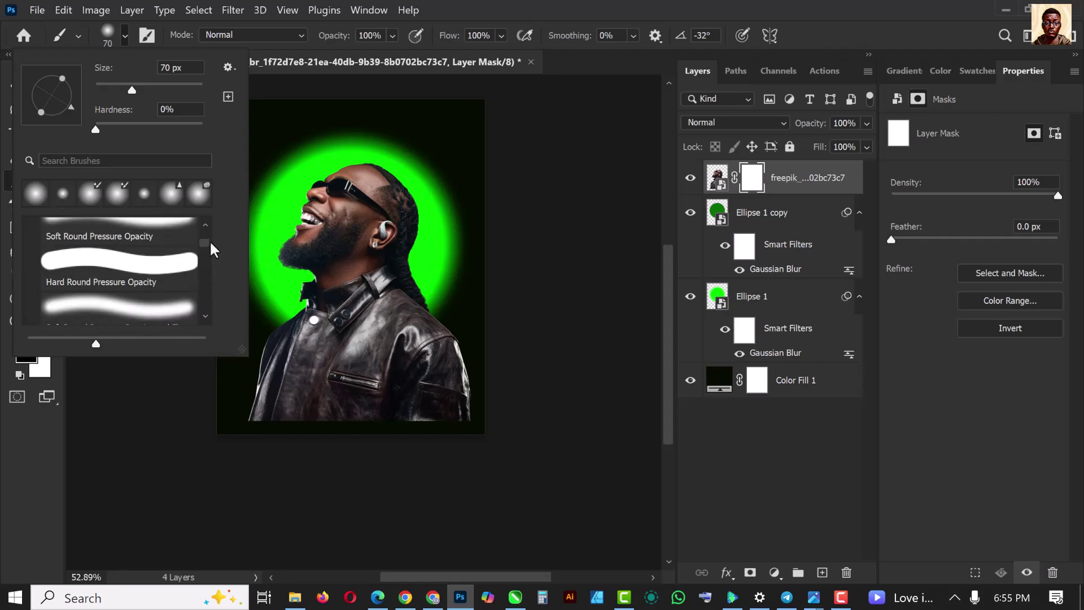
pyautogui.scroll(-1, 135, 296)
pyautogui.scroll(-4, 135, 296)
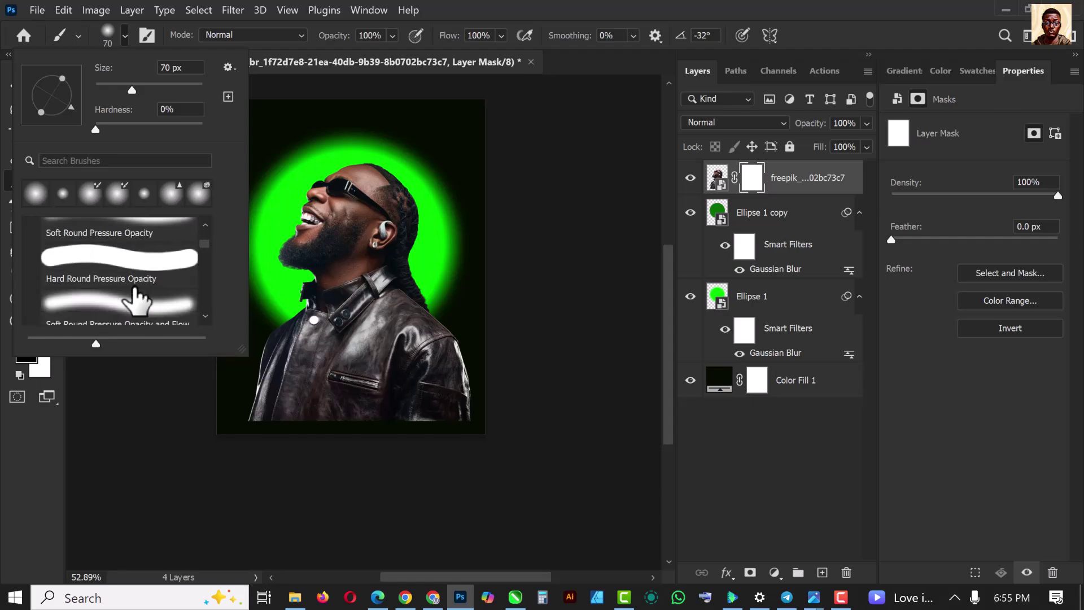
pyautogui.scroll(2, 135, 285)
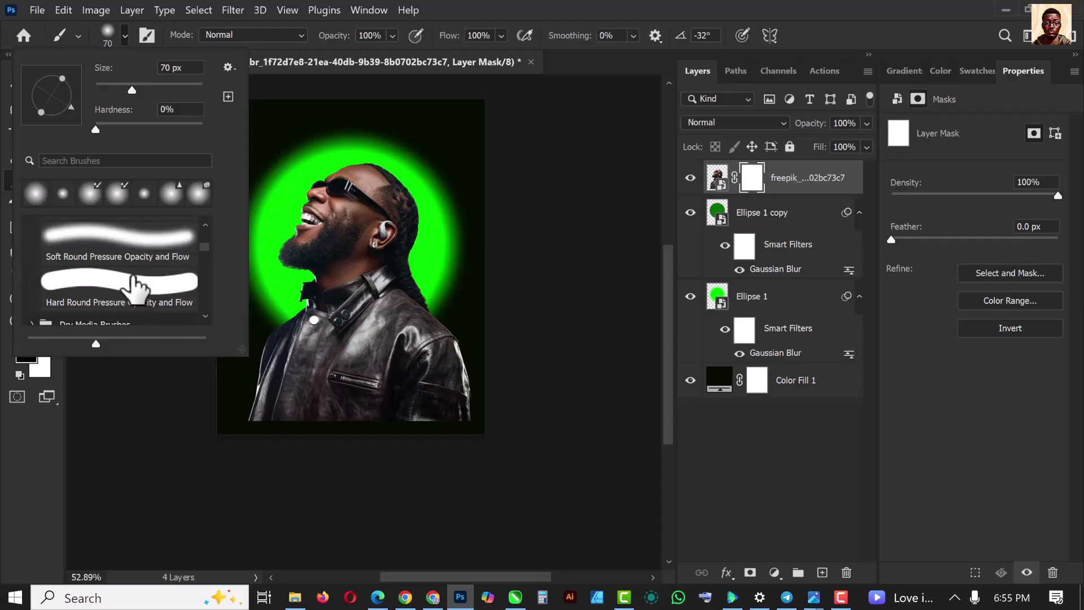
pyautogui.click(128, 243)
pyautogui.click(763, 179)
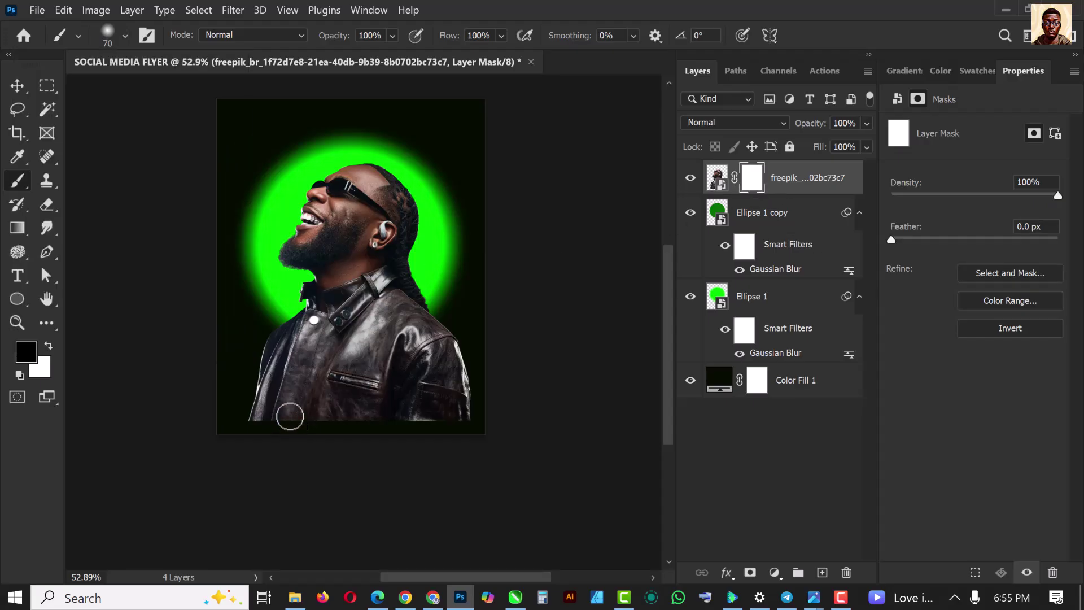
# Step: Enlarge the brush and paint black on the mask to fade the jacket's bottom edge
pyautogui.scroll(2, 290, 416)
pyautogui.press(']')
pyautogui.press(']')
pyautogui.press(']')
pyautogui.press(']')
pyautogui.press(']')
pyautogui.press(']')
pyautogui.press(']')
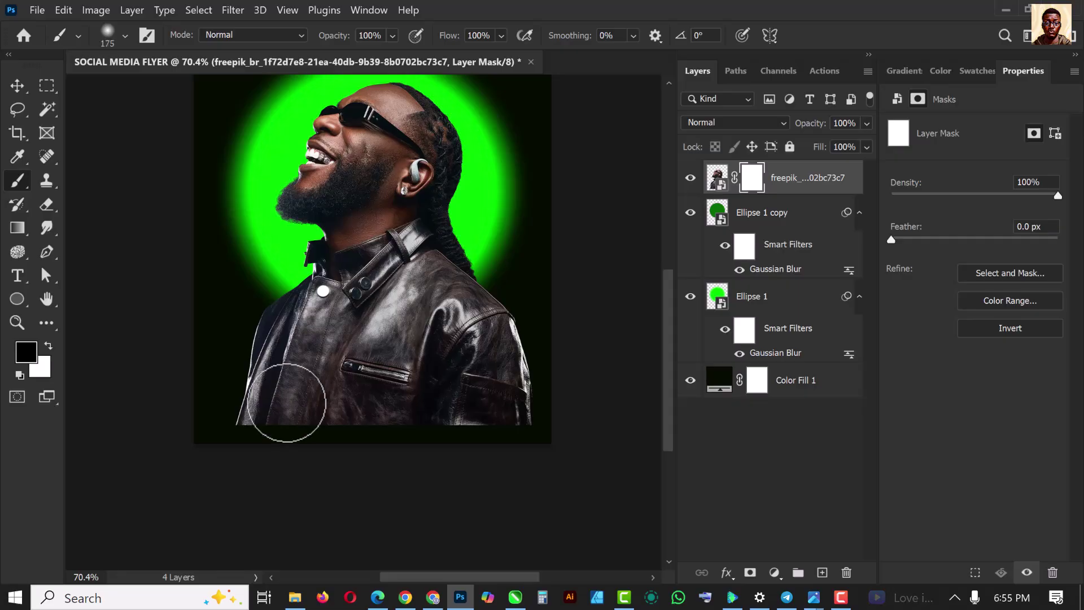
pyautogui.press(']')
pyautogui.moveTo(254, 430)
pyautogui.mouseDown()
pyautogui.moveTo(424, 472)
pyautogui.moveTo(392, 520)
pyautogui.mouseUp()
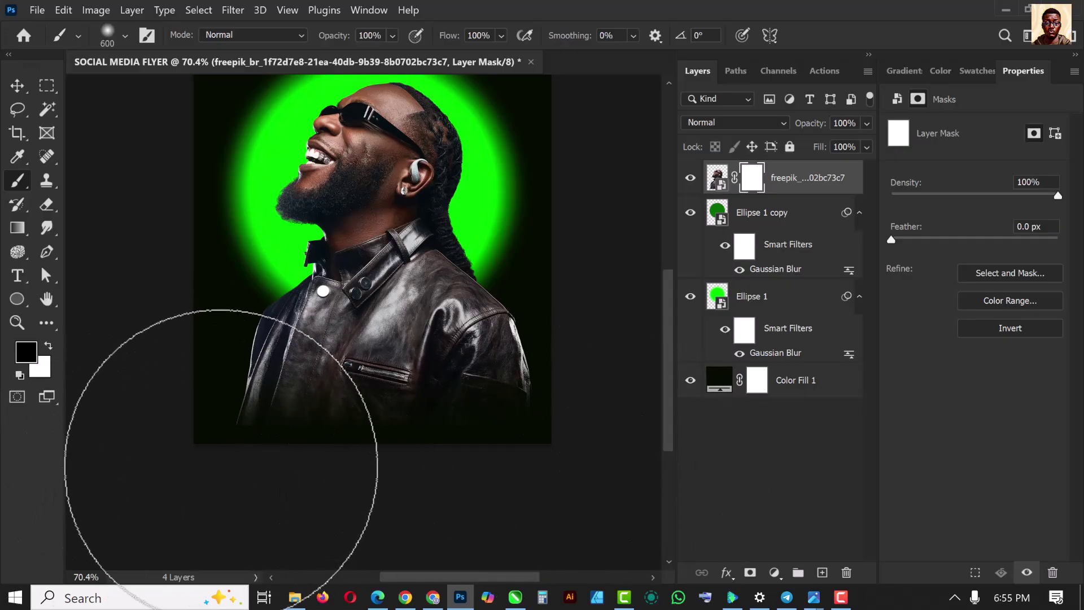
pyautogui.moveTo(220, 462)
pyautogui.mouseDown()
pyautogui.moveTo(199, 454)
pyautogui.moveTo(226, 480)
pyautogui.moveTo(423, 479)
pyautogui.moveTo(546, 439)
pyautogui.moveTo(561, 459)
pyautogui.moveTo(559, 426)
pyautogui.moveTo(563, 448)
pyautogui.moveTo(338, 510)
pyautogui.moveTo(244, 481)
pyautogui.mouseUp()
pyautogui.scroll(-2, 351, 315)
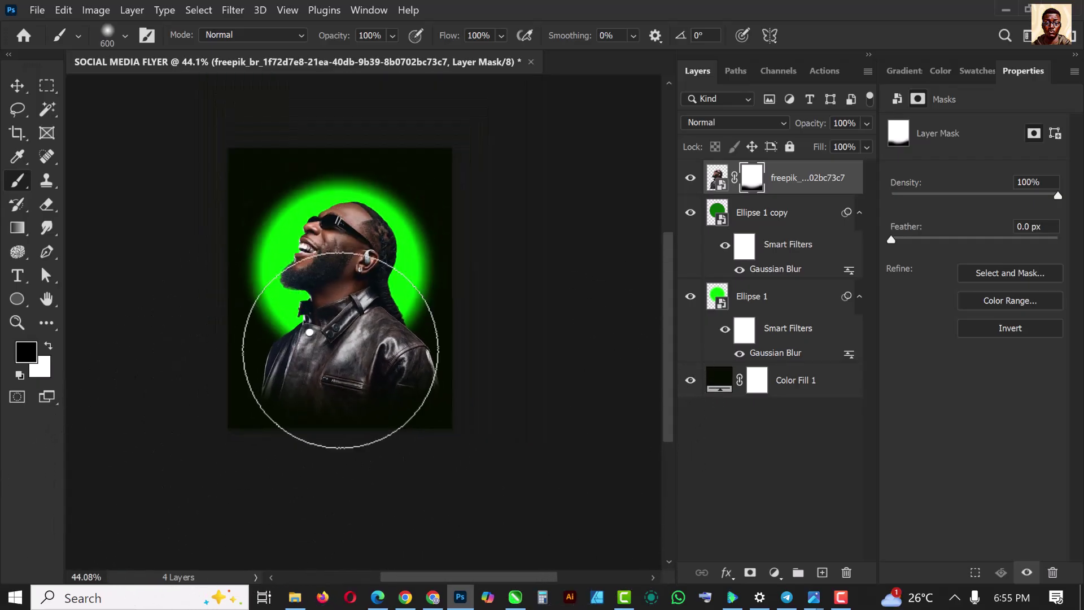
pyautogui.scroll(2, 339, 484)
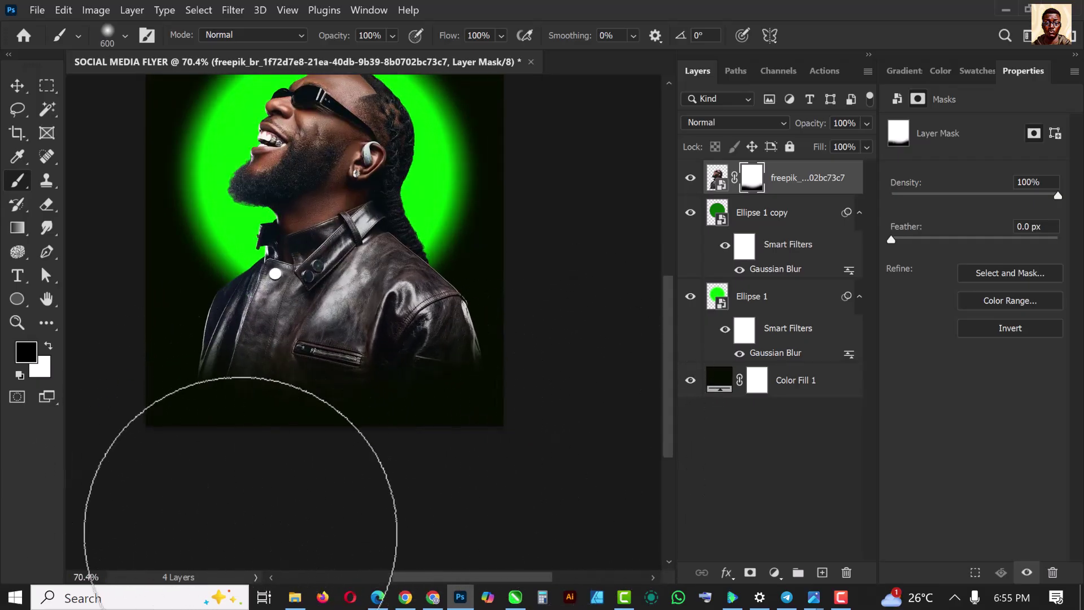
# Step: Return to the Move tool, fit the flyer in view, and target the portrait's image thumbnail
pyautogui.click(28, 93)
pyautogui.scroll(1, 338, 327)
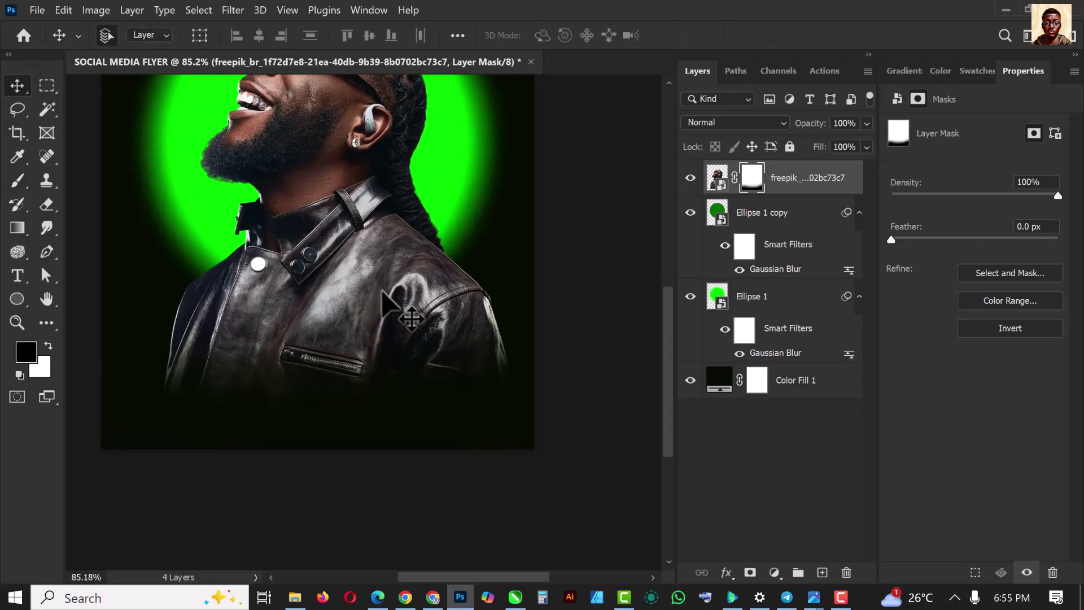
pyautogui.hotkey('ctrl', '0')
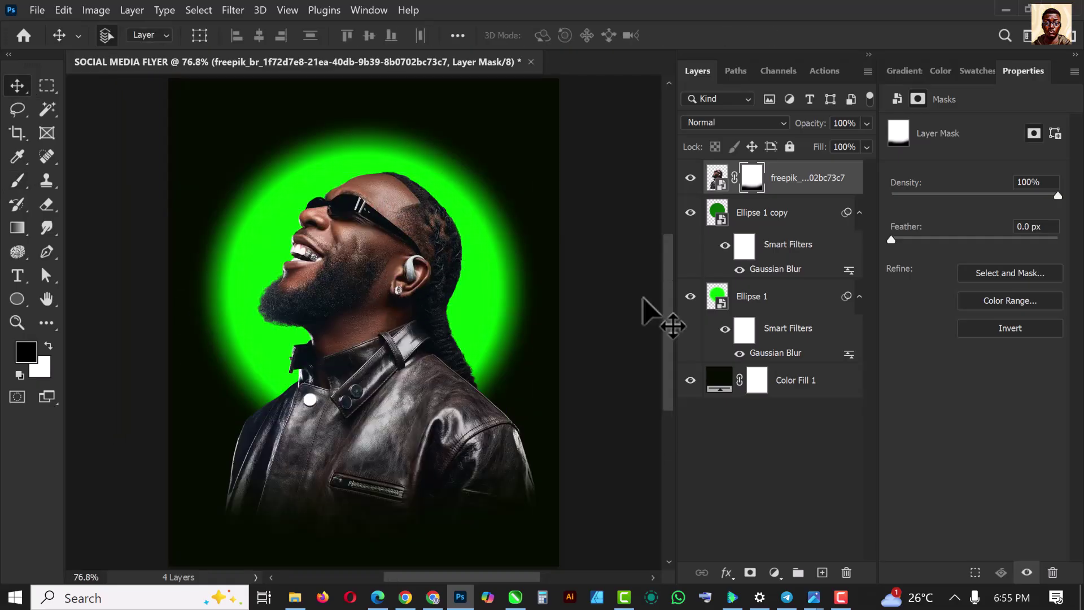
pyautogui.click(718, 178)
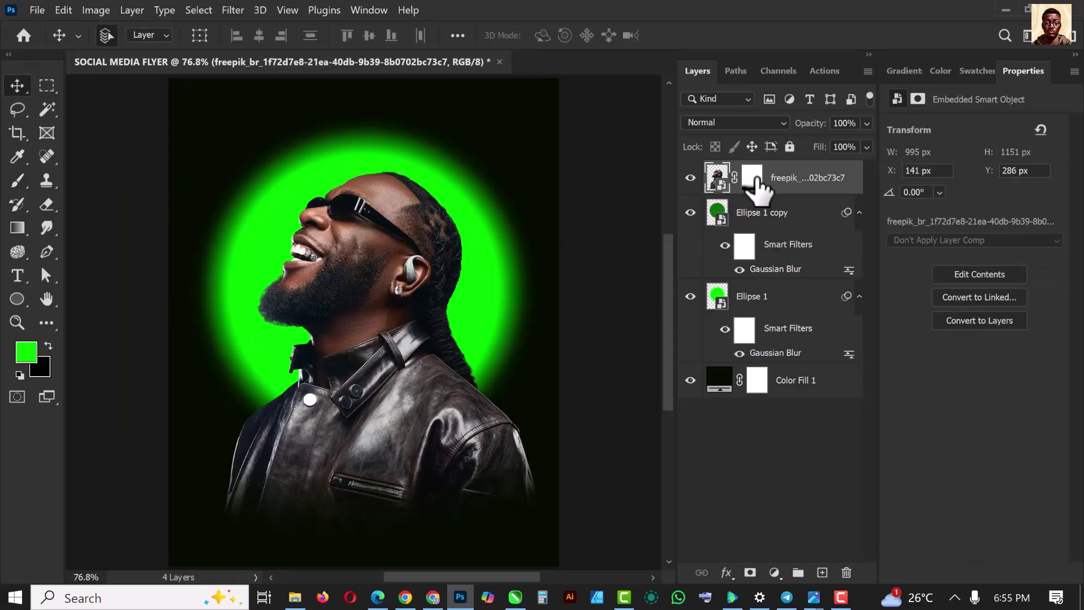
# Step: Open the Camera Raw Filter on the portrait and raise Texture to +55
pyautogui.click(226, 9)
pyautogui.click(291, 120)
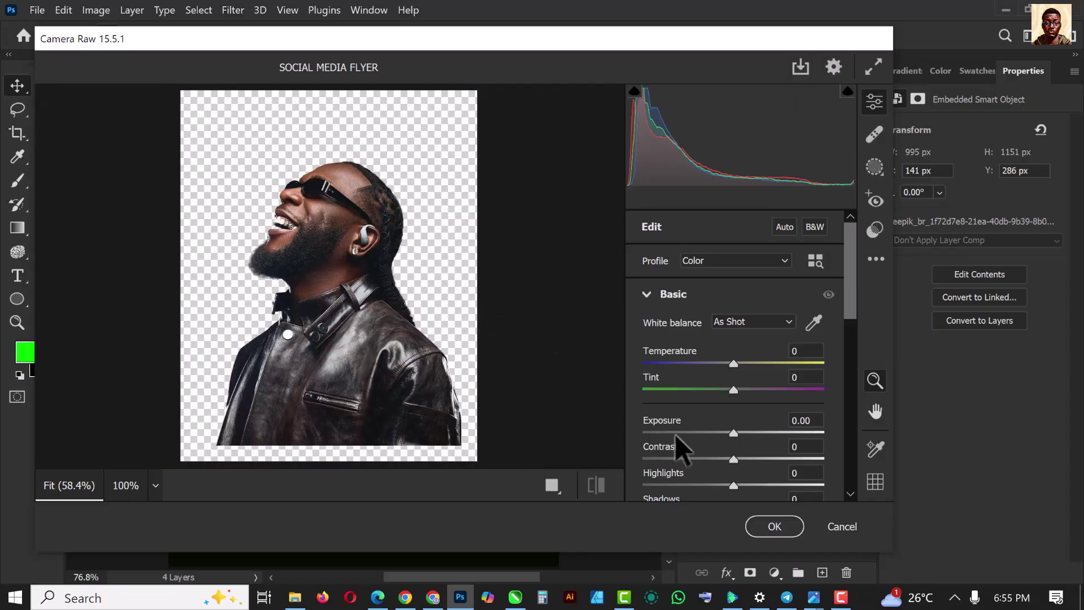
pyautogui.scroll(-3, 676, 438)
pyautogui.scroll(-3, 729, 389)
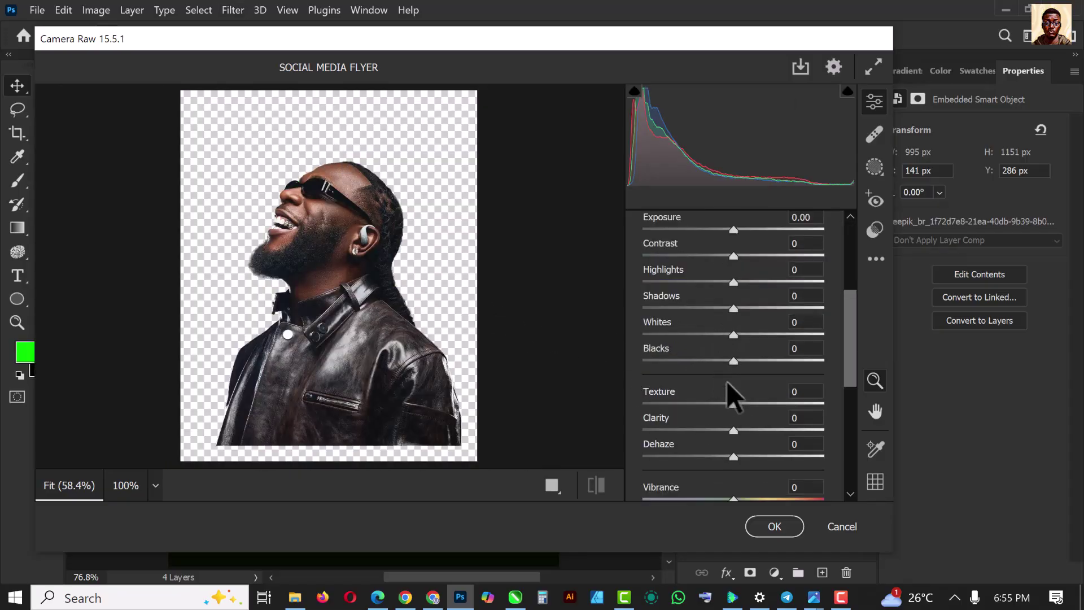
pyautogui.moveTo(734, 404); pyautogui.dragTo(759, 443)
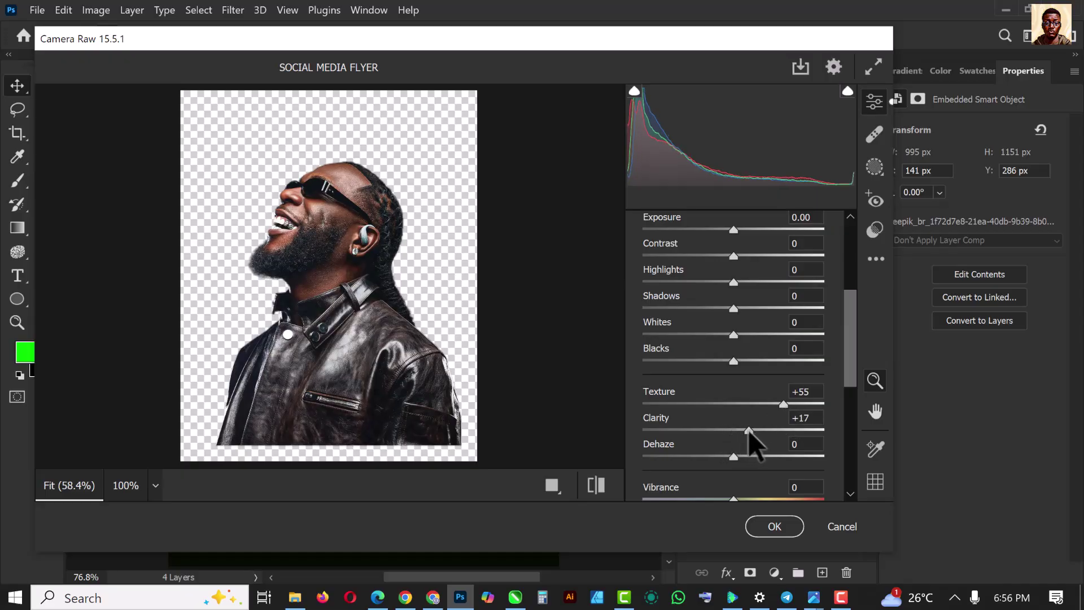
pyautogui.scroll(3, 737, 412)
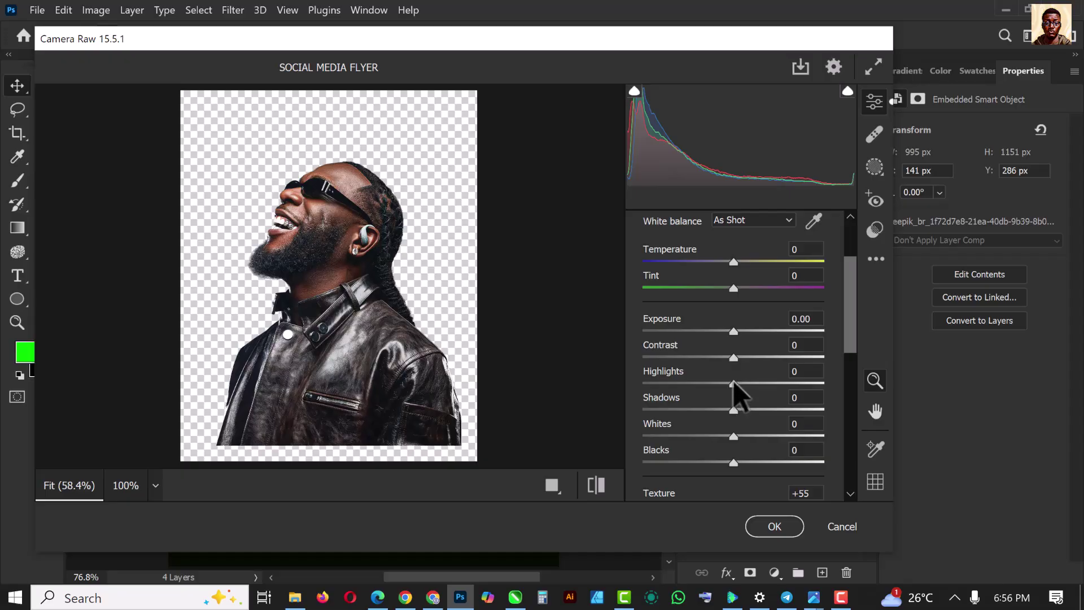
# Step: Set Highlights -11, Shadows +40 and Tint -9, then apply the Camera Raw filter
pyautogui.moveTo(734, 383); pyautogui.dragTo(738, 359)
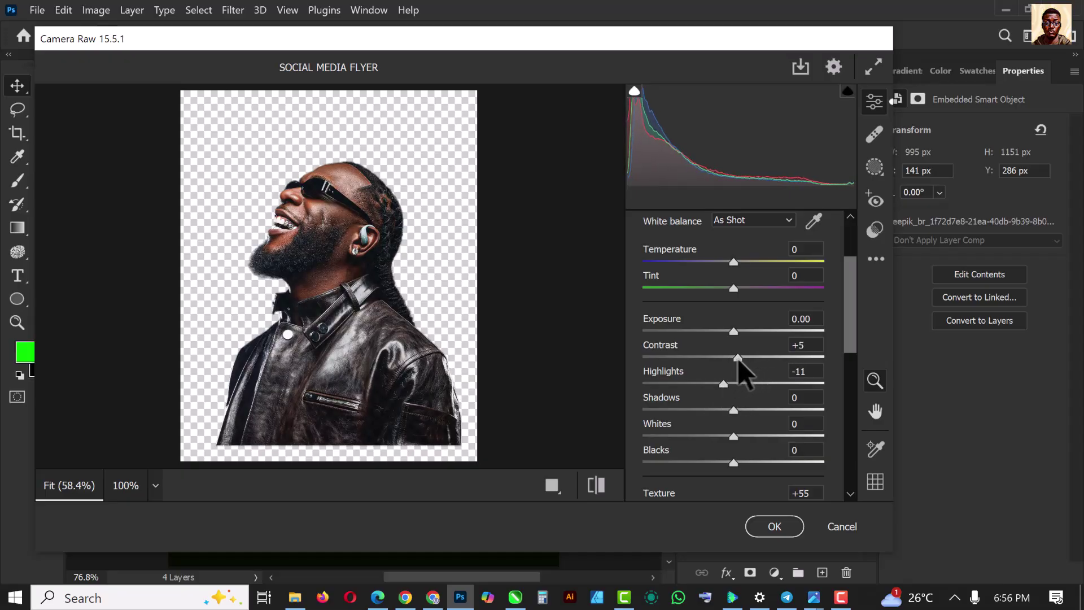
pyautogui.moveTo(735, 410); pyautogui.dragTo(771, 413)
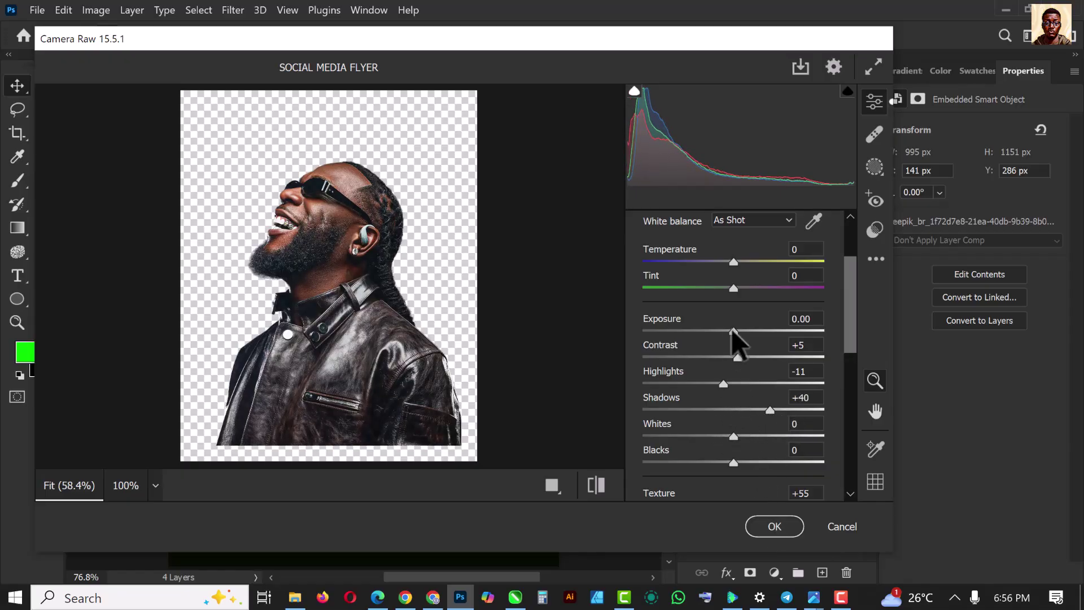
pyautogui.moveTo(730, 289); pyautogui.dragTo(717, 291)
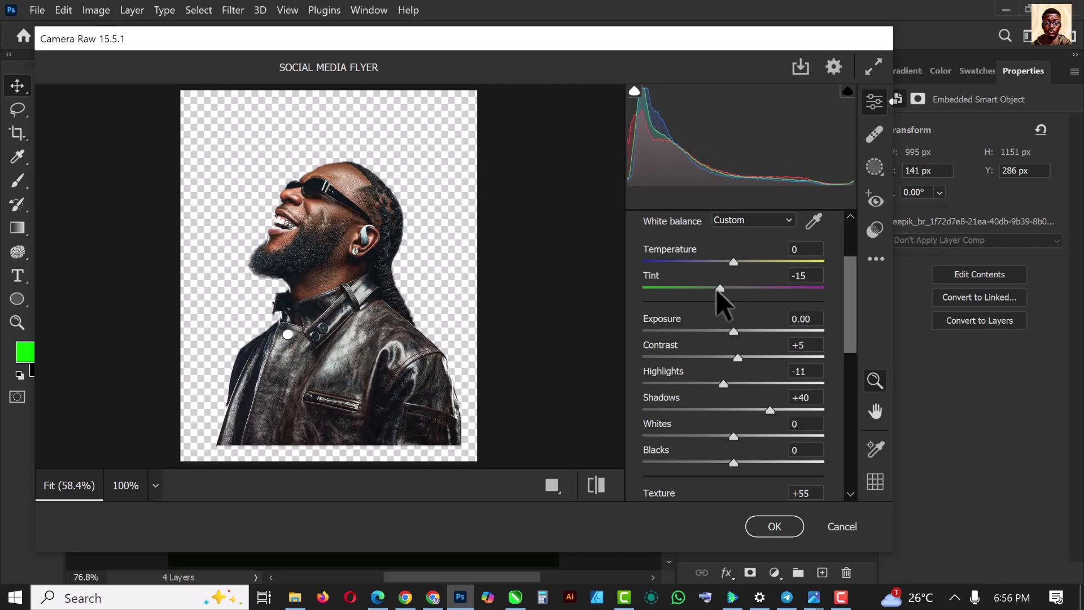
pyautogui.click(775, 526)
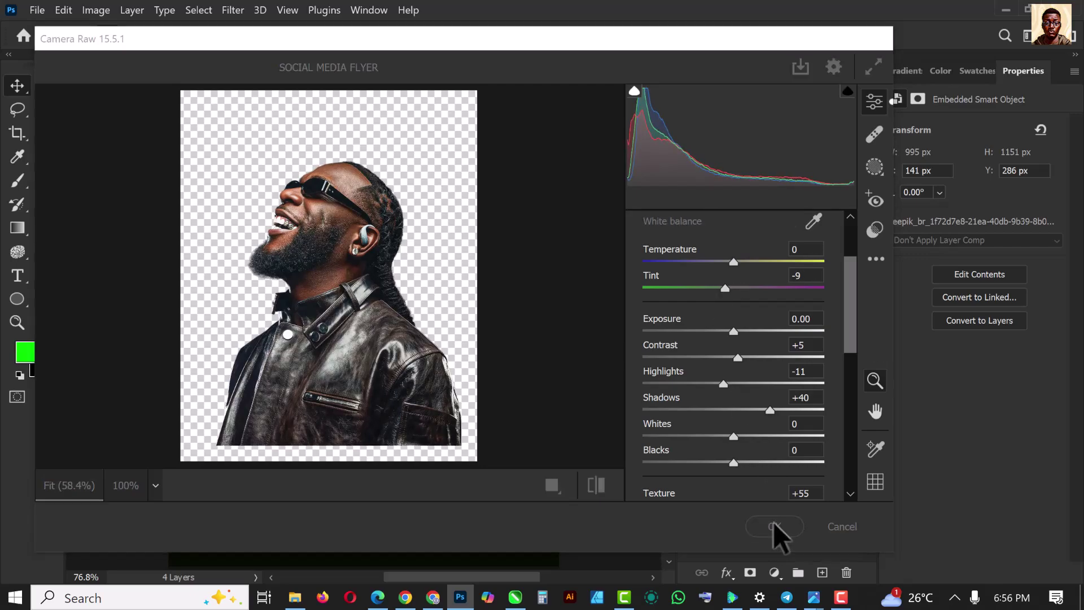
pyautogui.scroll(-2, 350, 269)
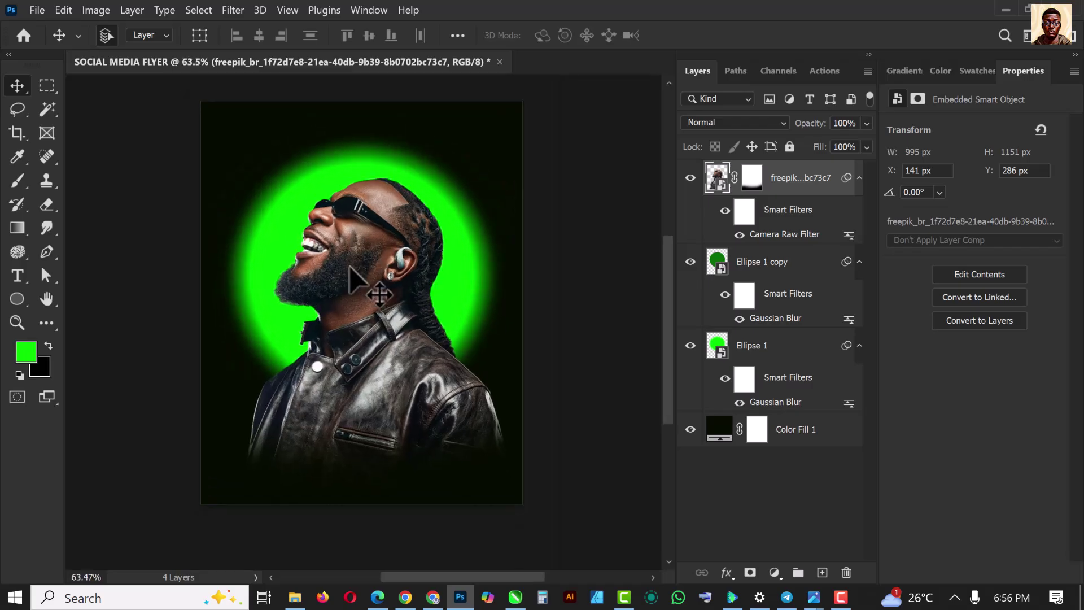
# Step: Add a Color Balance adjustment layer and clip it to the portrait
pyautogui.scroll(2, 346, 263)
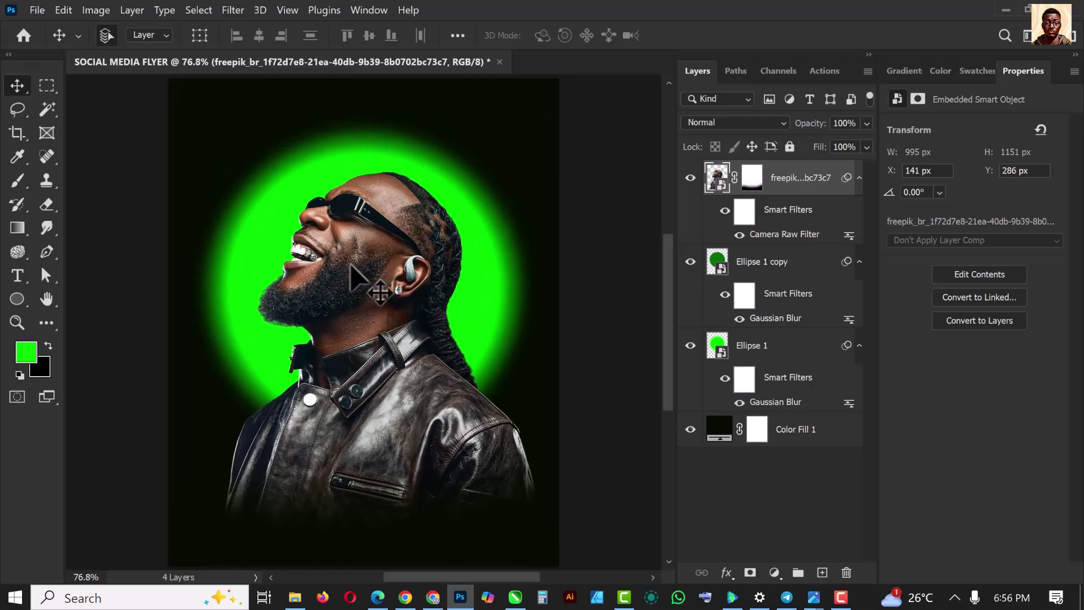
pyautogui.scroll(-2, 373, 237)
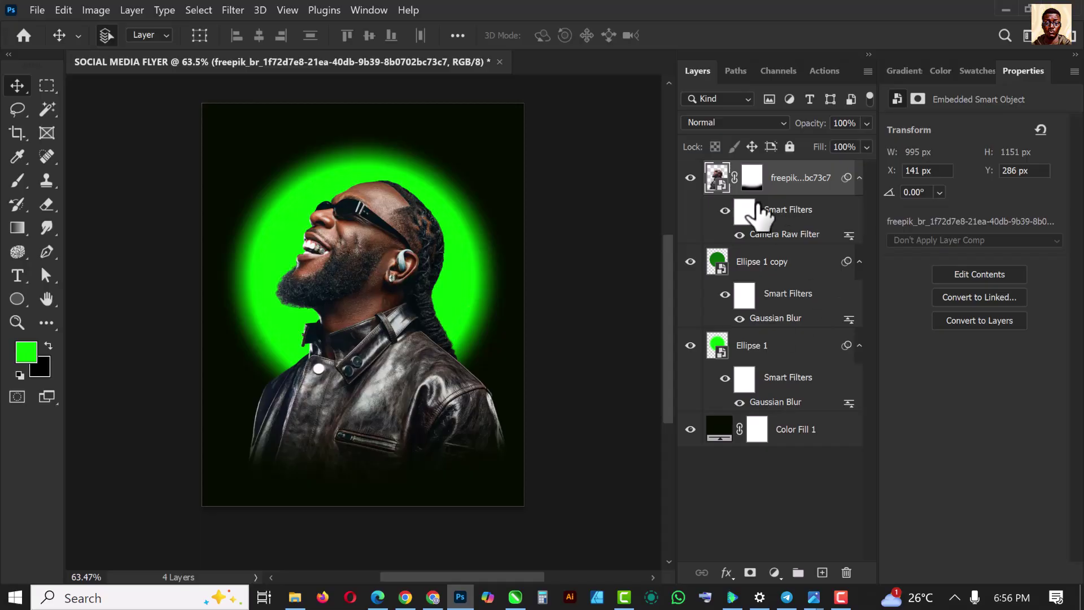
pyautogui.click(775, 572)
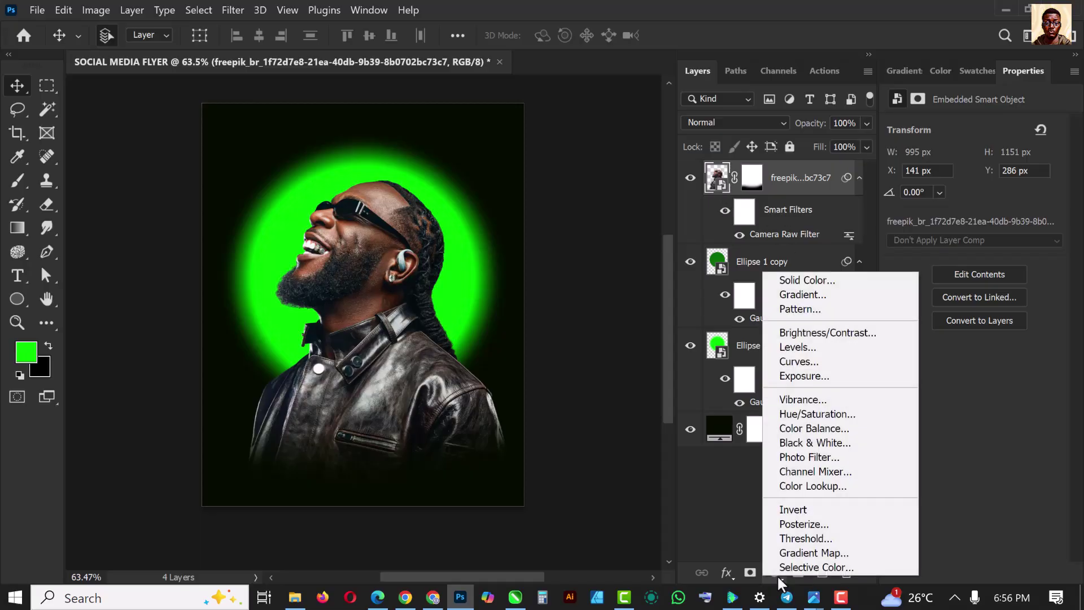
pyautogui.click(804, 425)
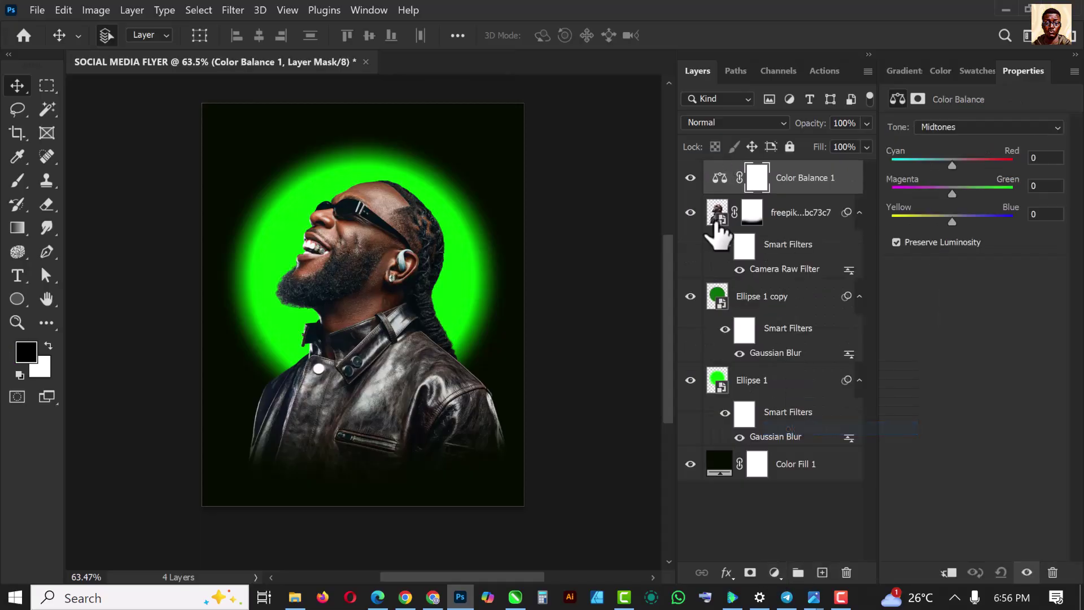
pyautogui.rightClick(840, 172)
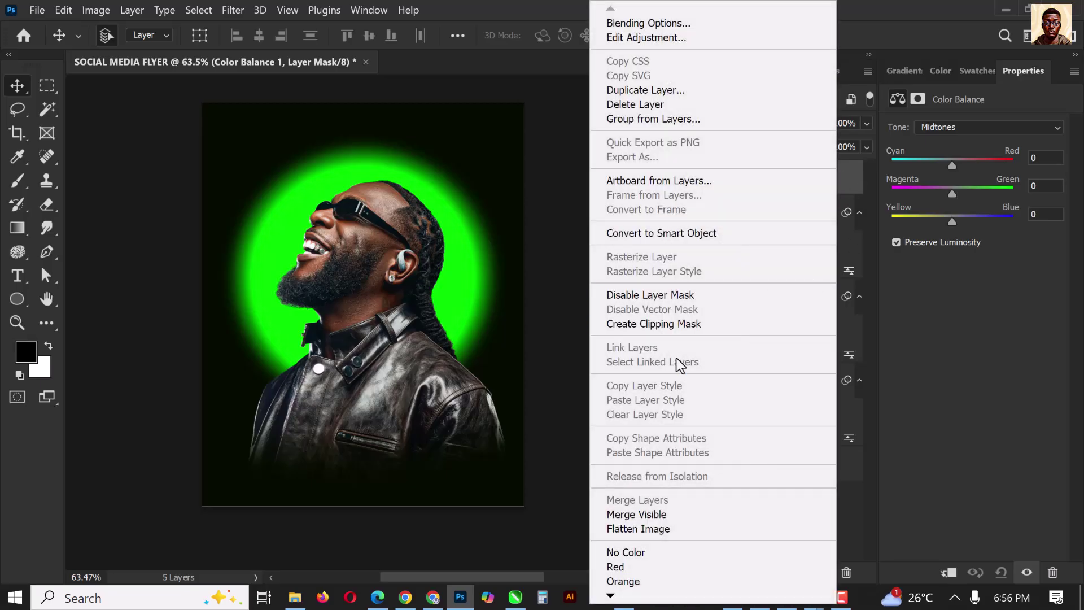
pyautogui.click(662, 323)
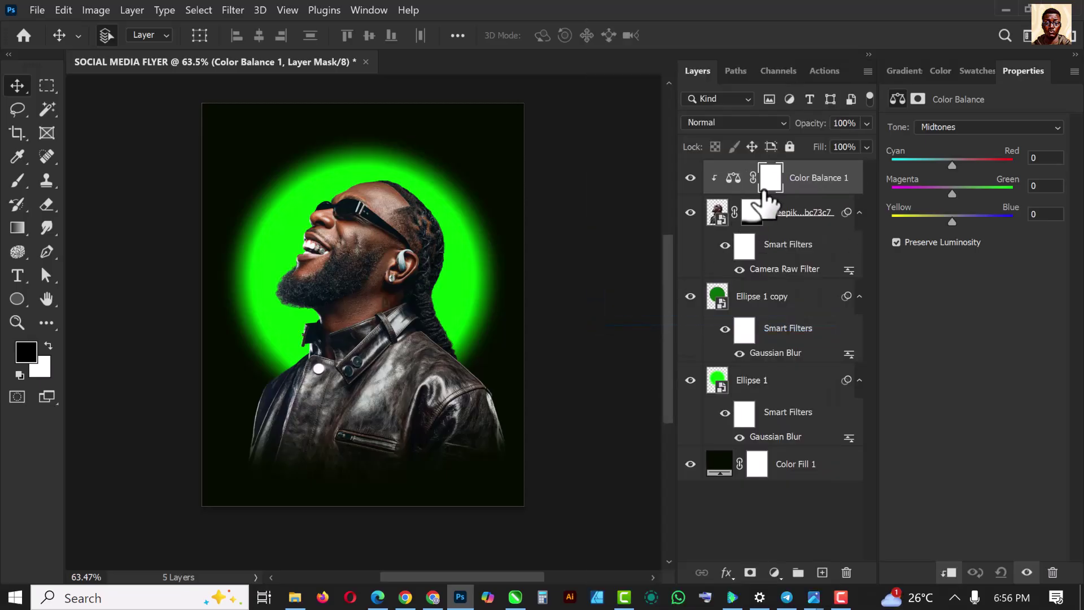
# Step: Push midtones and highlights (+6) toward green, and set shadows to Green -3, Blue +8
pyautogui.moveTo(951, 193); pyautogui.dragTo(961, 192)
pyautogui.click(988, 125)
pyautogui.click(978, 138)
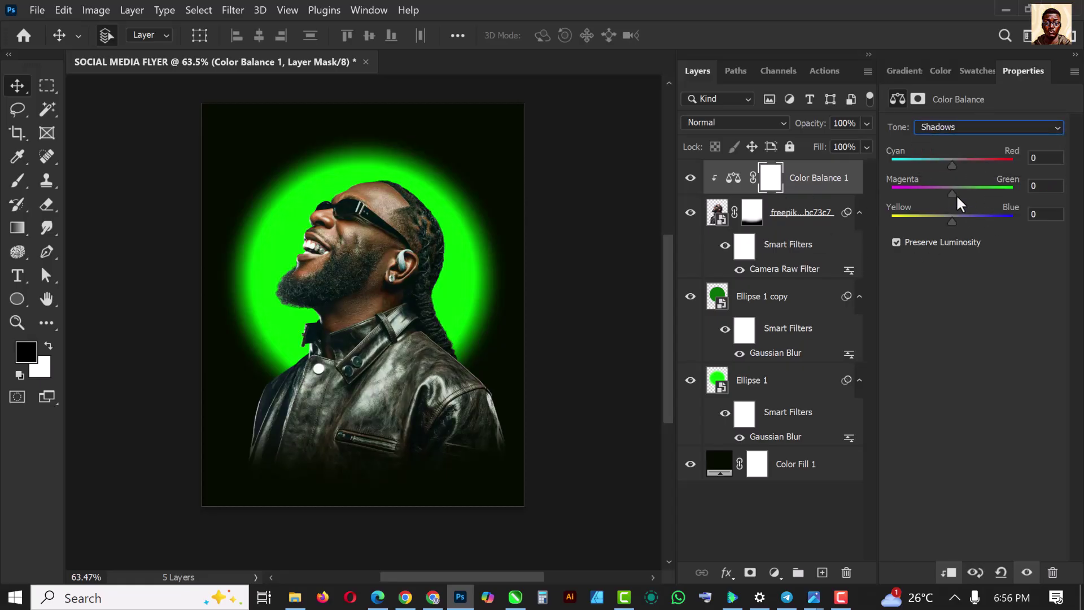
pyautogui.moveTo(956, 194); pyautogui.dragTo(957, 193)
pyautogui.click(981, 125)
pyautogui.click(953, 164)
pyautogui.moveTo(949, 194); pyautogui.dragTo(955, 192)
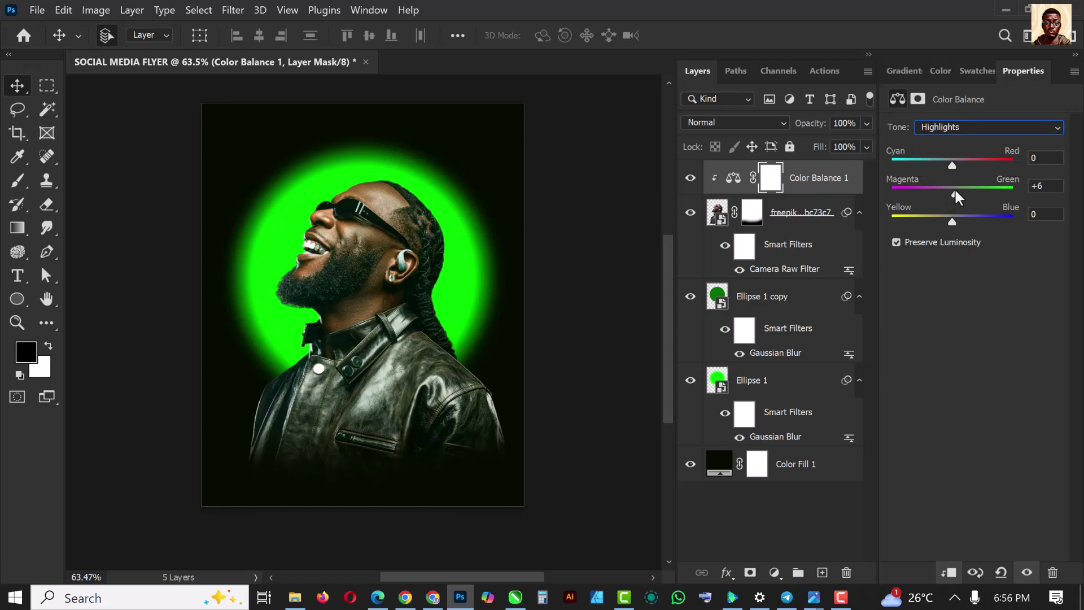
pyautogui.click(958, 130)
pyautogui.click(942, 140)
pyautogui.moveTo(955, 192); pyautogui.dragTo(956, 220)
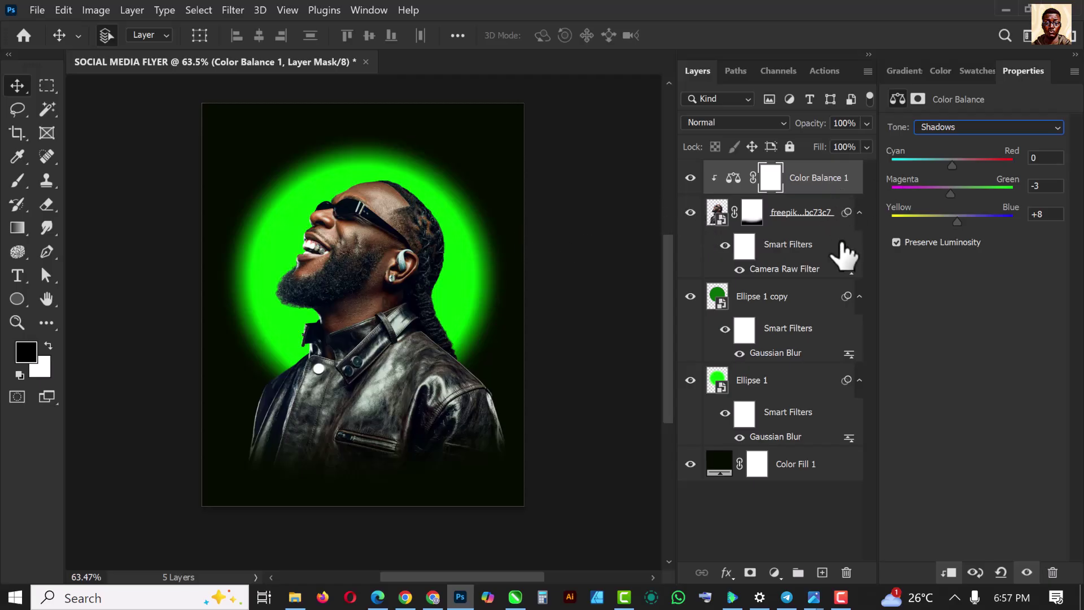
pyautogui.click(775, 573)
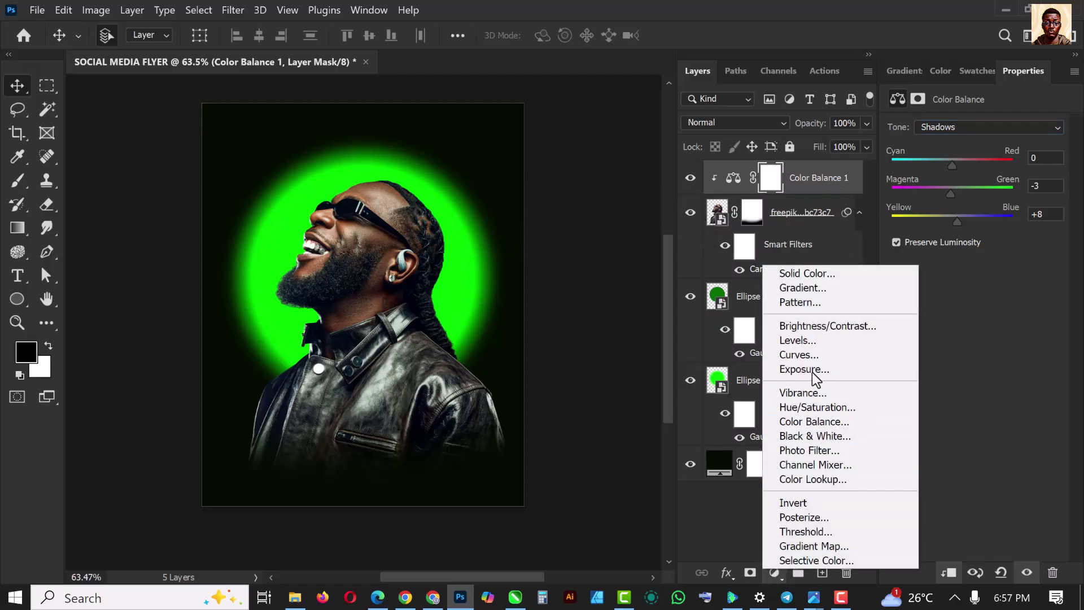
# Step: Try a clipped Hue/Saturation layer, delete it, and add an Exposure adjustment layer instead
pyautogui.click(825, 407)
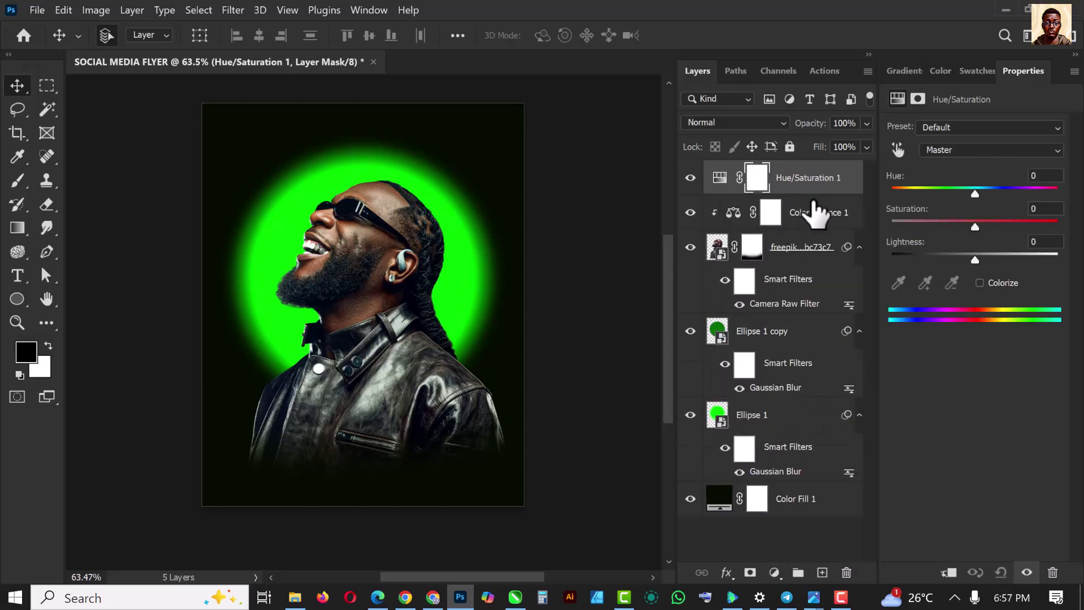
pyautogui.rightClick(836, 189)
pyautogui.click(924, 321)
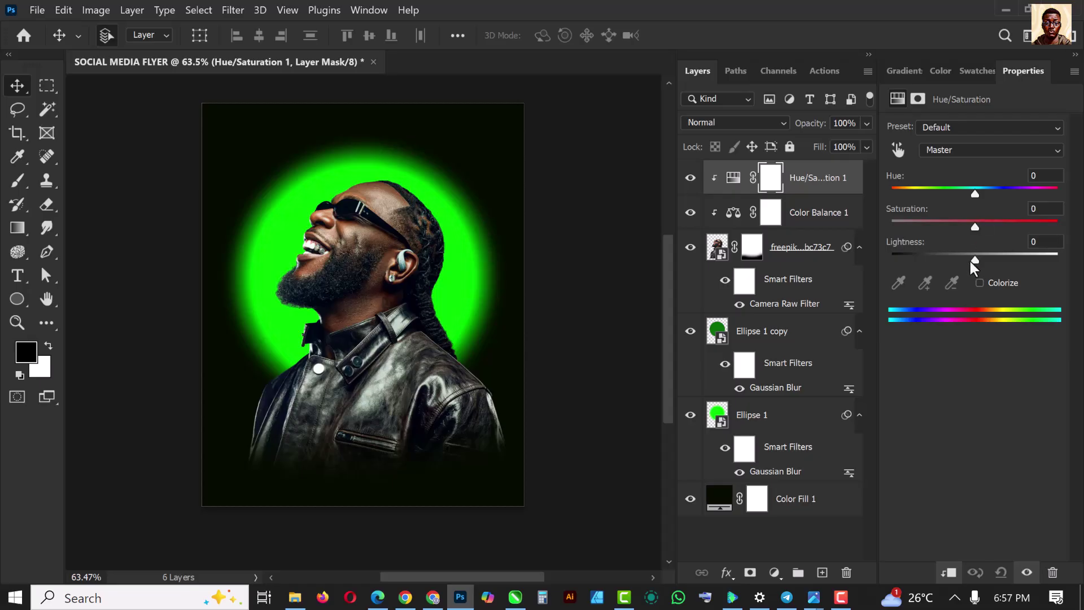
pyautogui.click(847, 573)
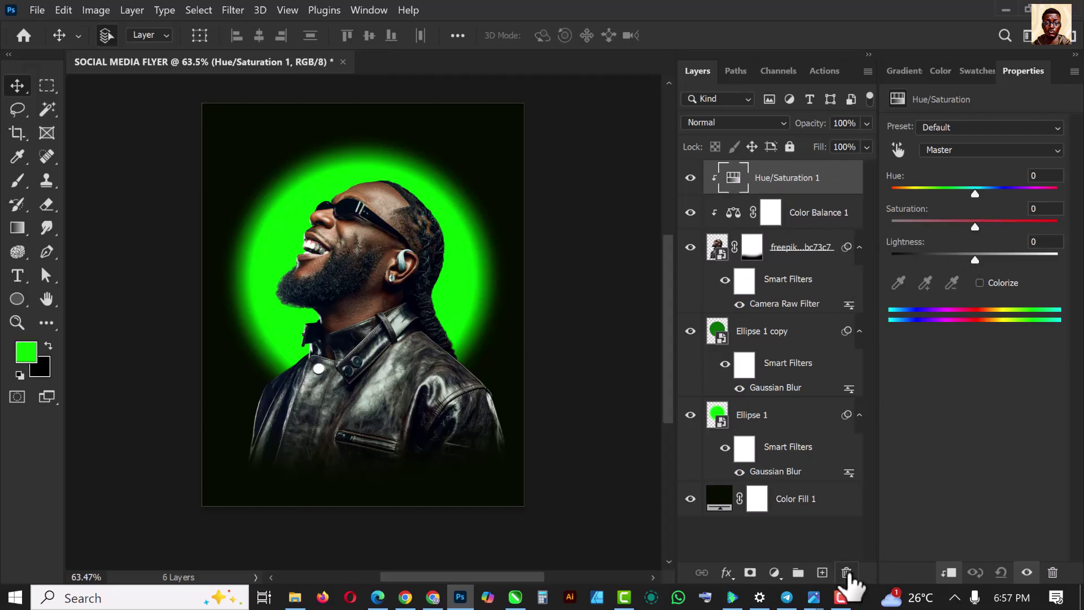
pyautogui.click(775, 573)
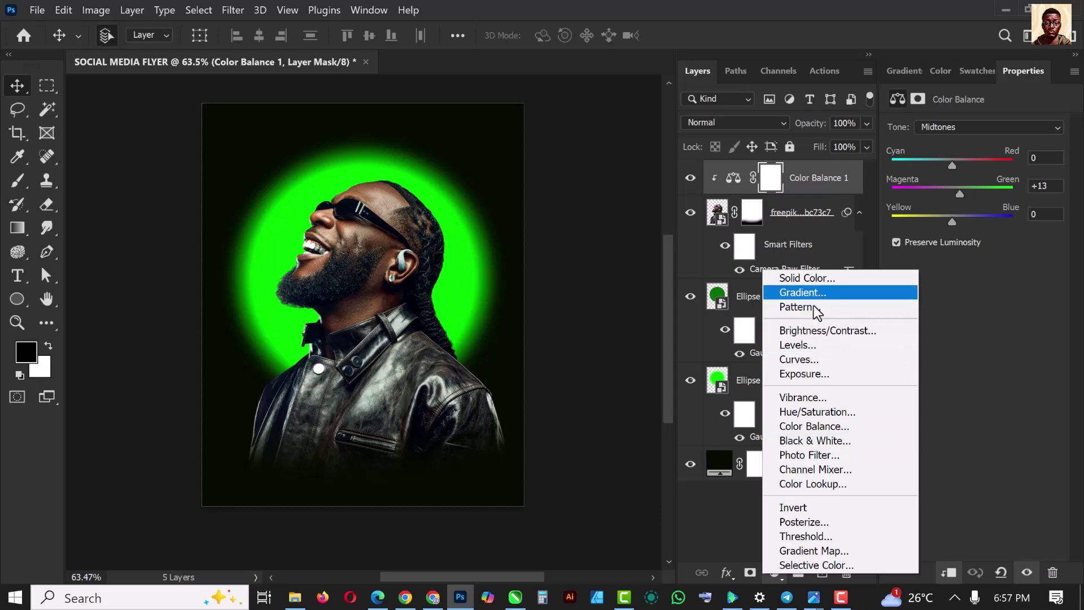
pyautogui.click(814, 375)
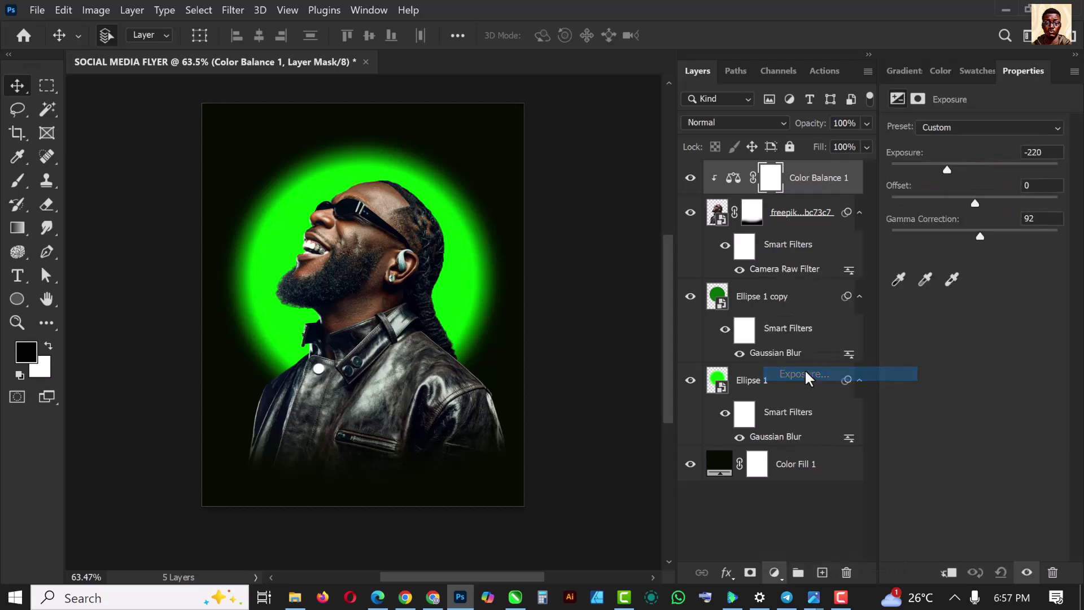
# Step: Clip Exposure 1 to the portrait and set Exposure to -2.47 and Gamma to 0.85
pyautogui.rightClick(841, 186)
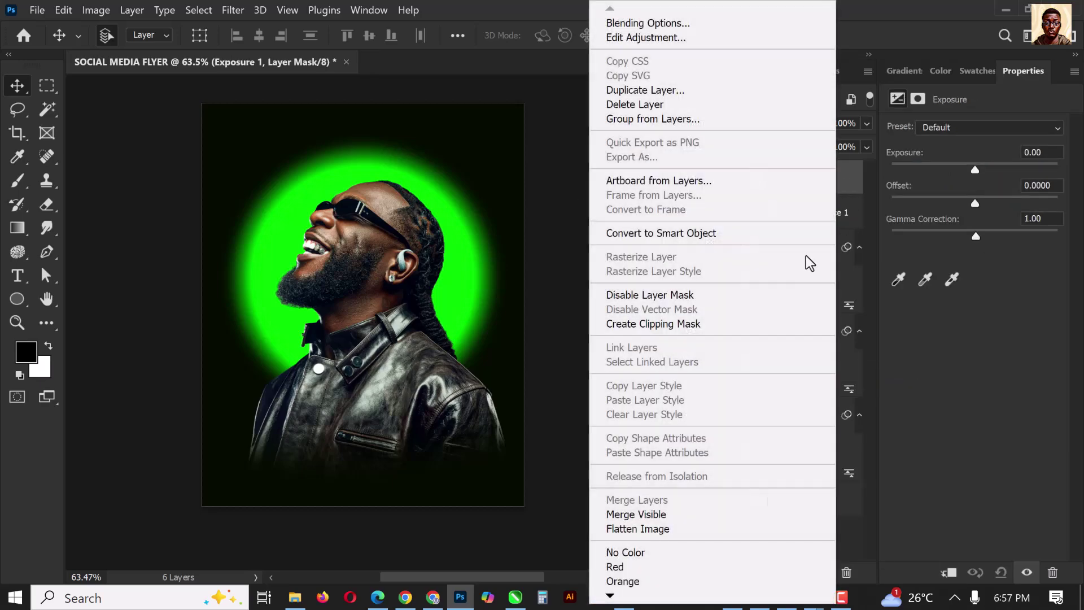
pyautogui.click(705, 324)
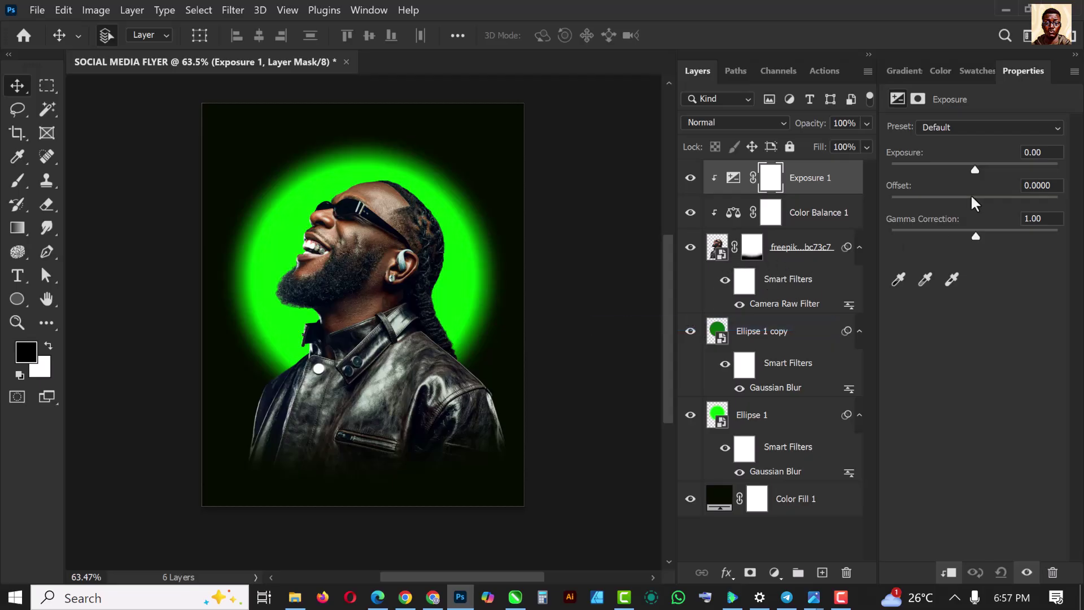
pyautogui.moveTo(974, 167); pyautogui.dragTo(932, 173)
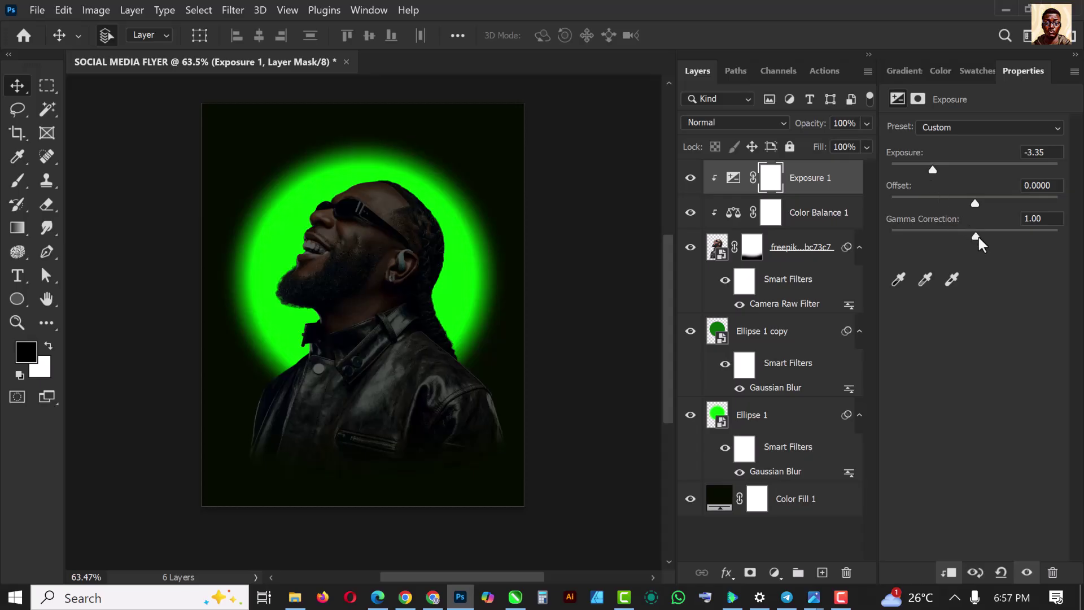
pyautogui.moveTo(978, 238); pyautogui.dragTo(983, 232)
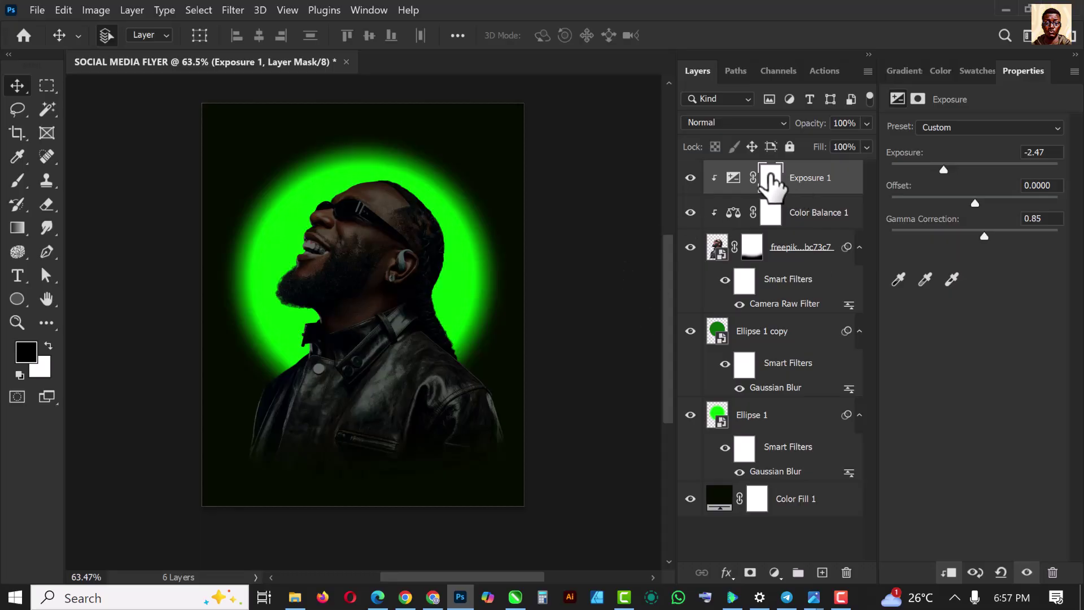
# Step: Invert the Exposure 1 mask to black and back to white, then deselect the layer
pyautogui.click(763, 189)
pyautogui.hotkey('ctrl', 'i')
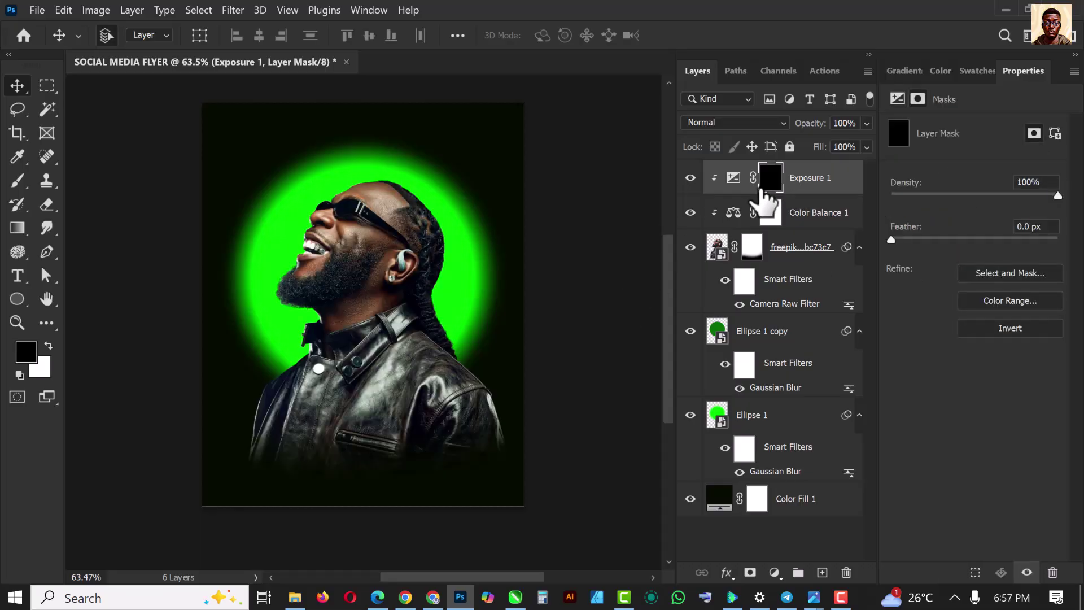
pyautogui.hotkey('ctrl', 'i')
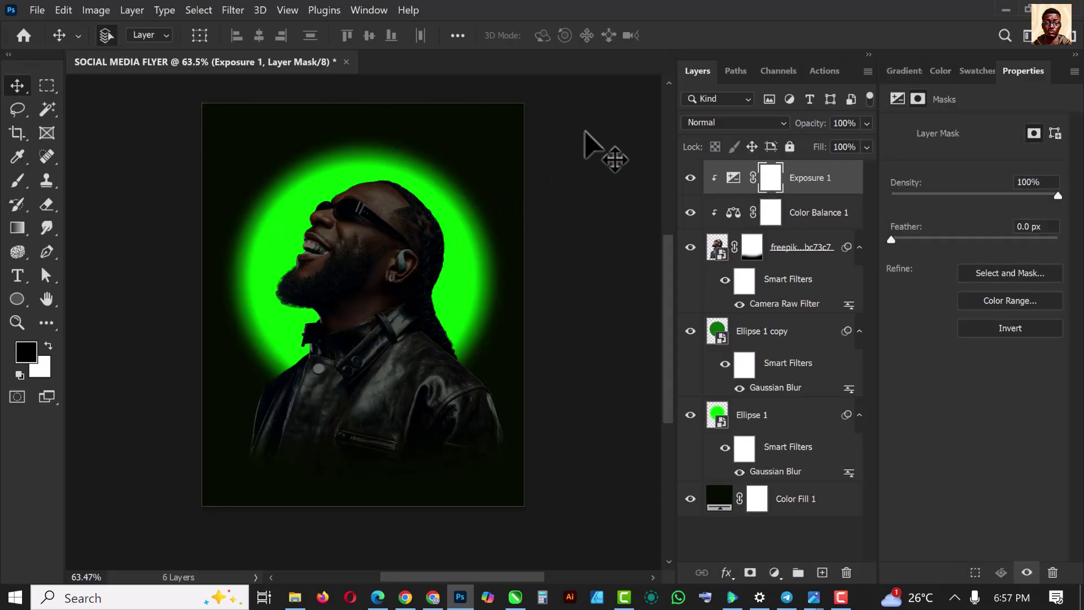
pyautogui.click(511, 228)
pyautogui.scroll(1, 443, 265)
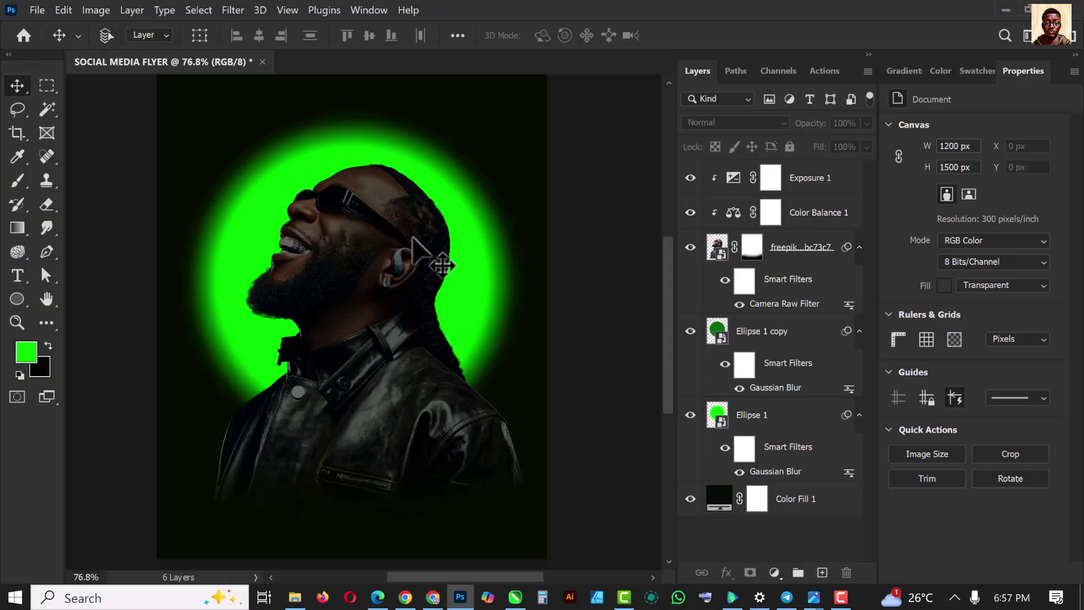
# Step: Paint black on the Exposure 1 mask over the face and hair with a 250 px brush
pyautogui.click(771, 178)
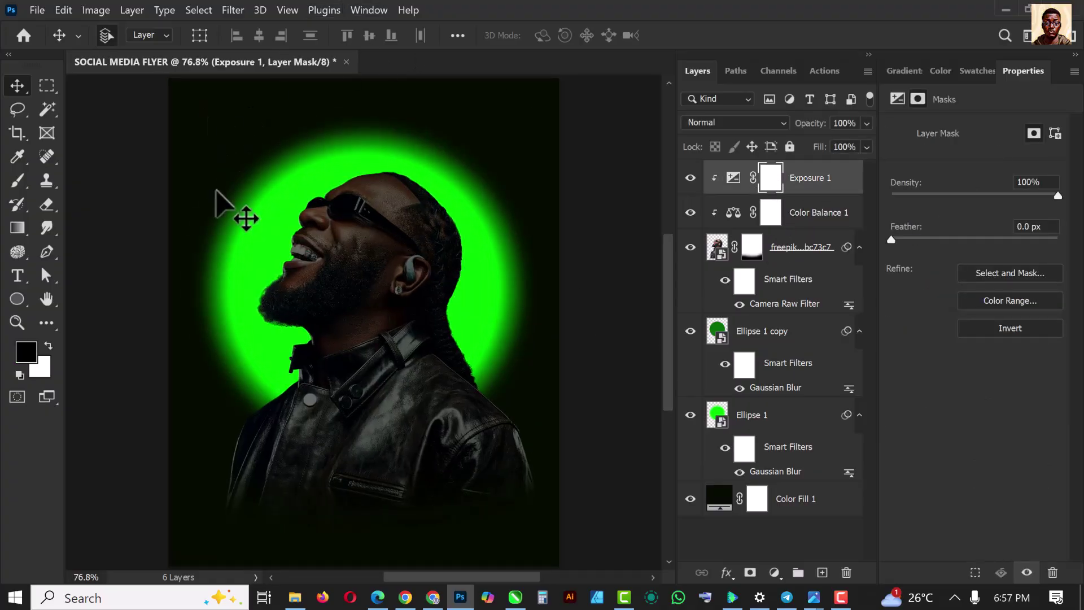
pyautogui.click(12, 181)
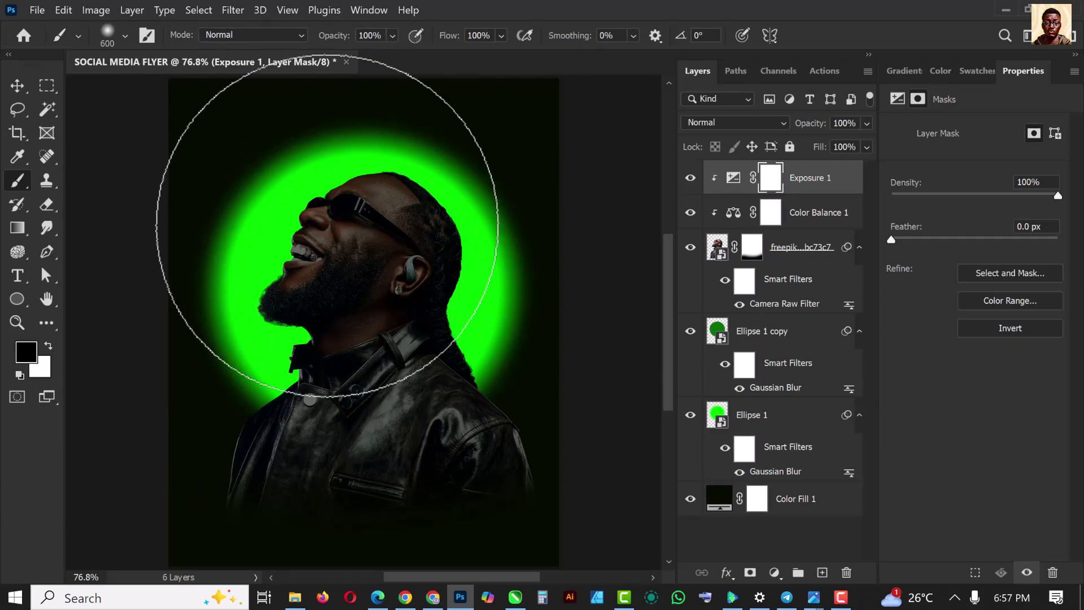
pyautogui.moveTo(278, 215); pyautogui.dragTo(339, 231)
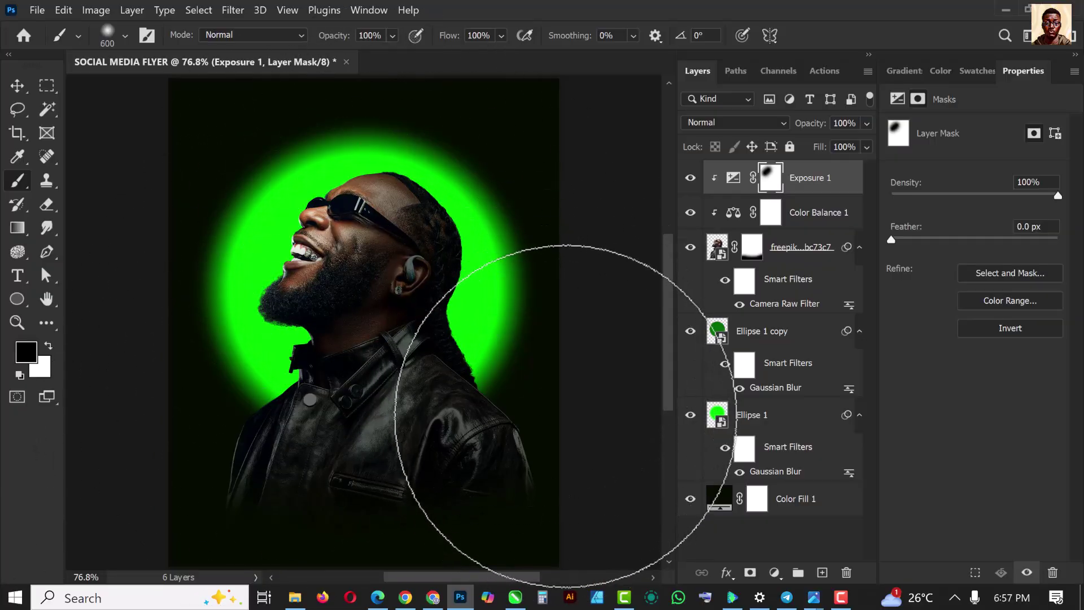
pyautogui.press('[')
pyautogui.press('[')
pyautogui.press('[')
pyautogui.press('[')
pyautogui.moveTo(495, 265); pyautogui.dragTo(485, 299)
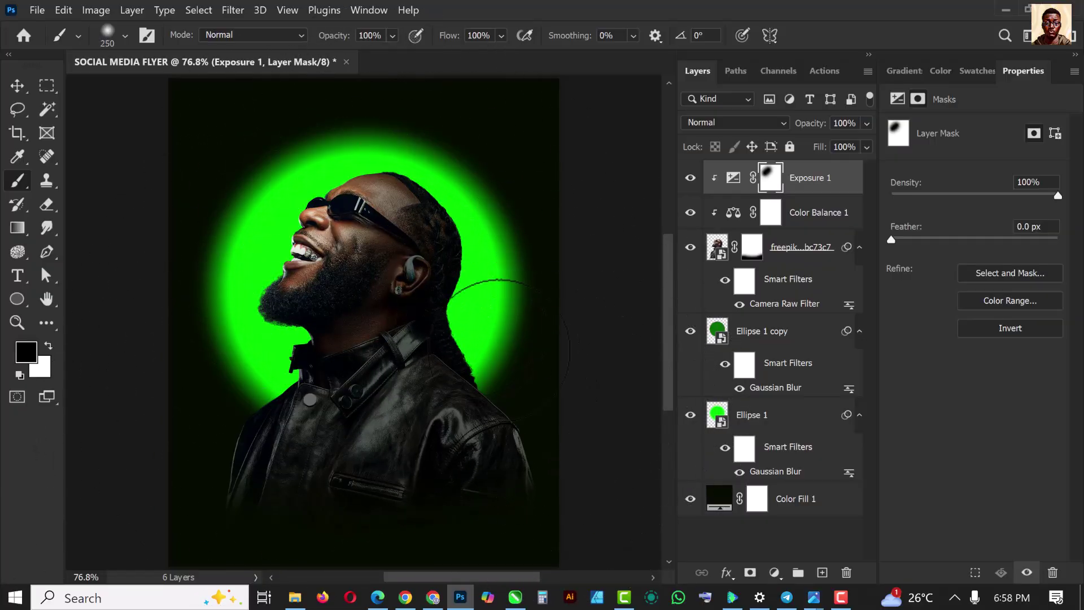
pyautogui.moveTo(457, 226)
pyautogui.mouseDown()
pyautogui.moveTo(395, 170)
pyautogui.moveTo(390, 186)
pyautogui.mouseUp()
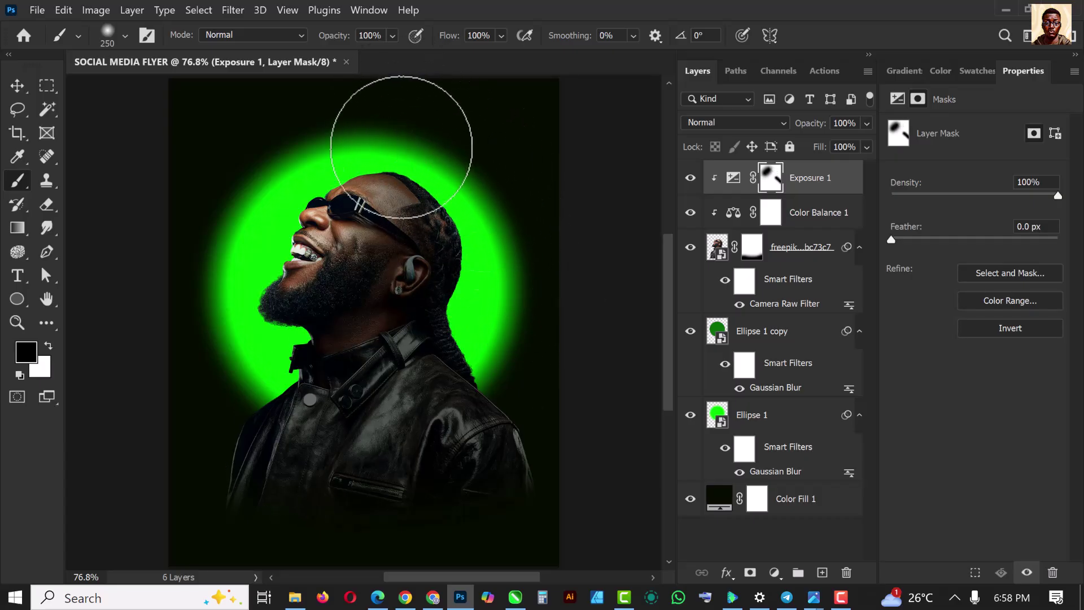
pyautogui.moveTo(332, 155)
pyautogui.mouseDown()
pyautogui.moveTo(273, 289)
pyautogui.moveTo(243, 315)
pyautogui.mouseUp()
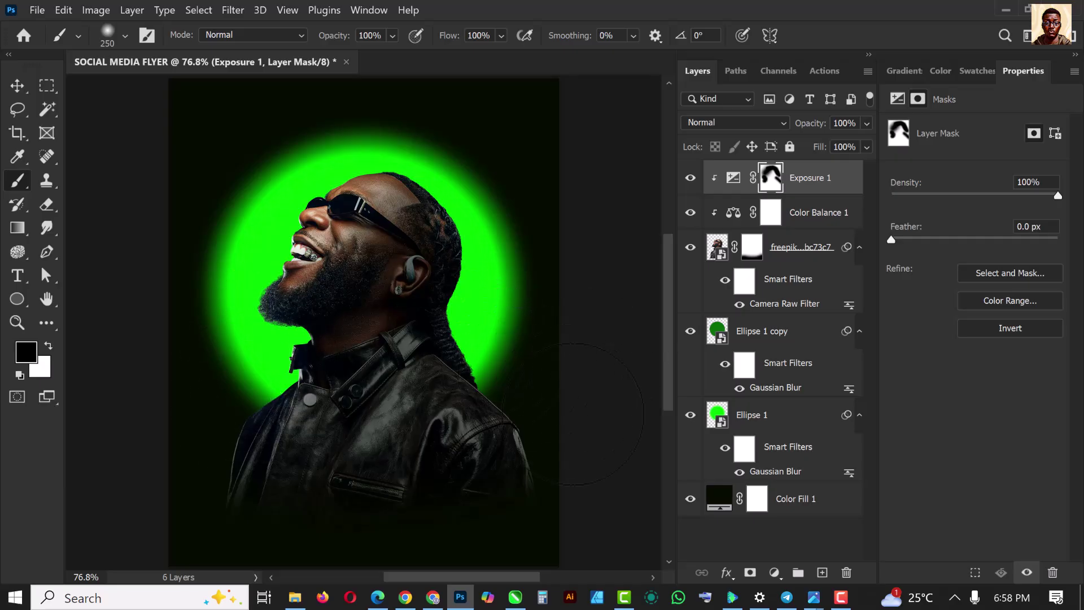
# Step: Use a smaller, low-flow brush to softly brighten the face further
pyautogui.scroll(-2, 387, 326)
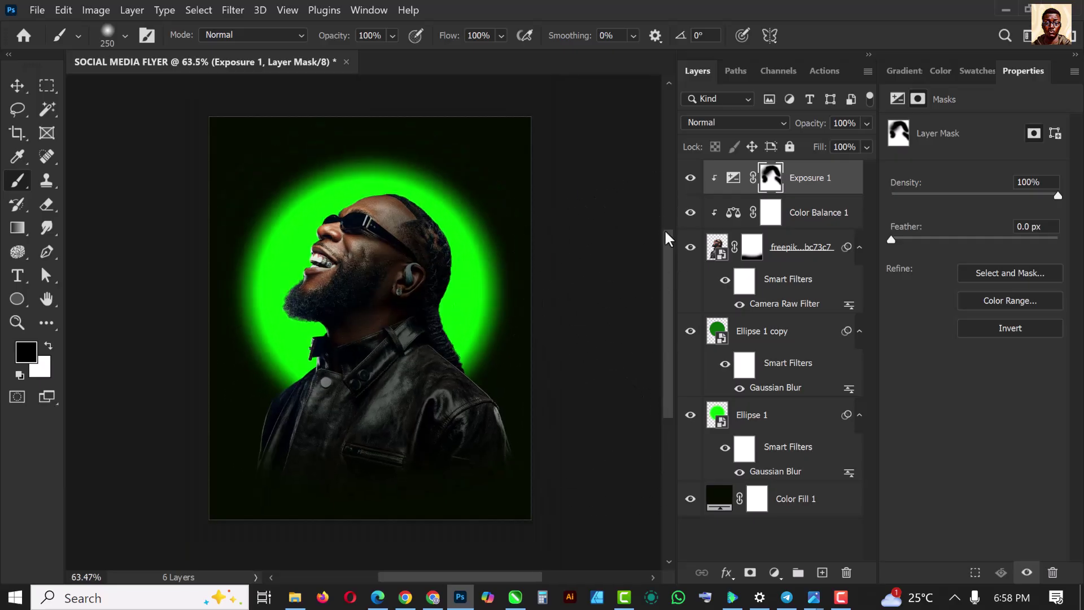
pyautogui.scroll(2, 388, 341)
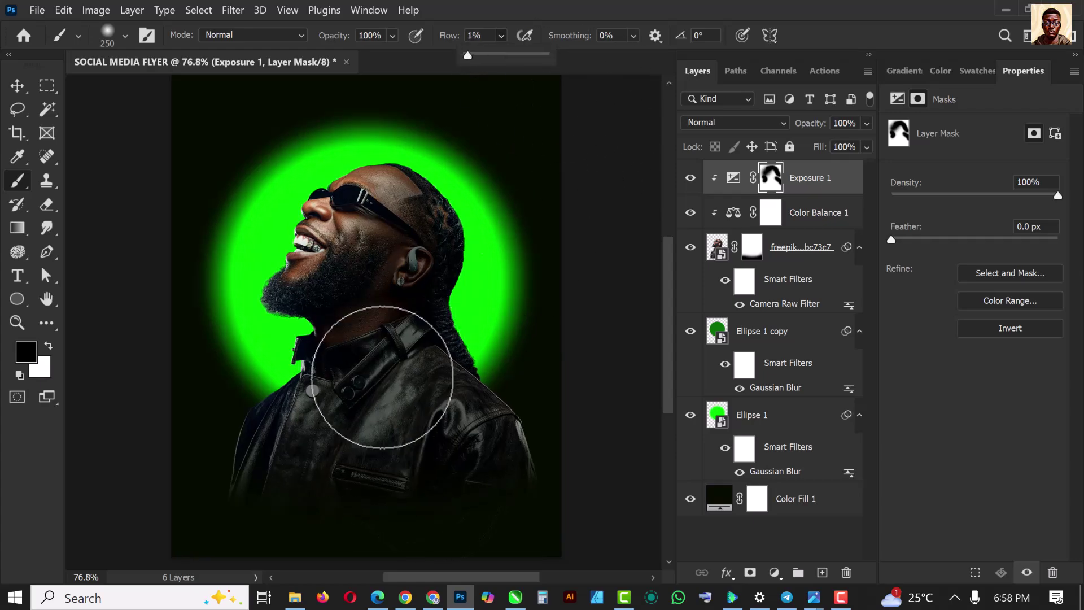
pyautogui.press('[')
pyautogui.press('[')
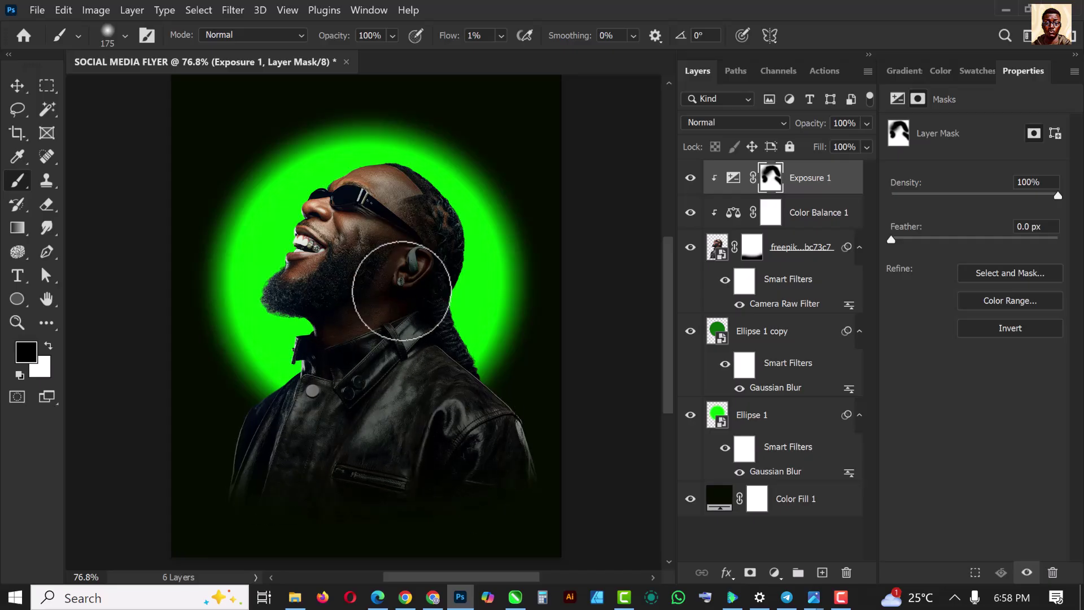
pyautogui.moveTo(438, 210)
pyautogui.mouseDown()
pyautogui.moveTo(337, 191)
pyautogui.moveTo(309, 254)
pyautogui.moveTo(376, 199)
pyautogui.moveTo(367, 245)
pyautogui.moveTo(383, 207)
pyautogui.moveTo(353, 196)
pyautogui.moveTo(272, 240)
pyautogui.moveTo(272, 379)
pyautogui.mouseUp()
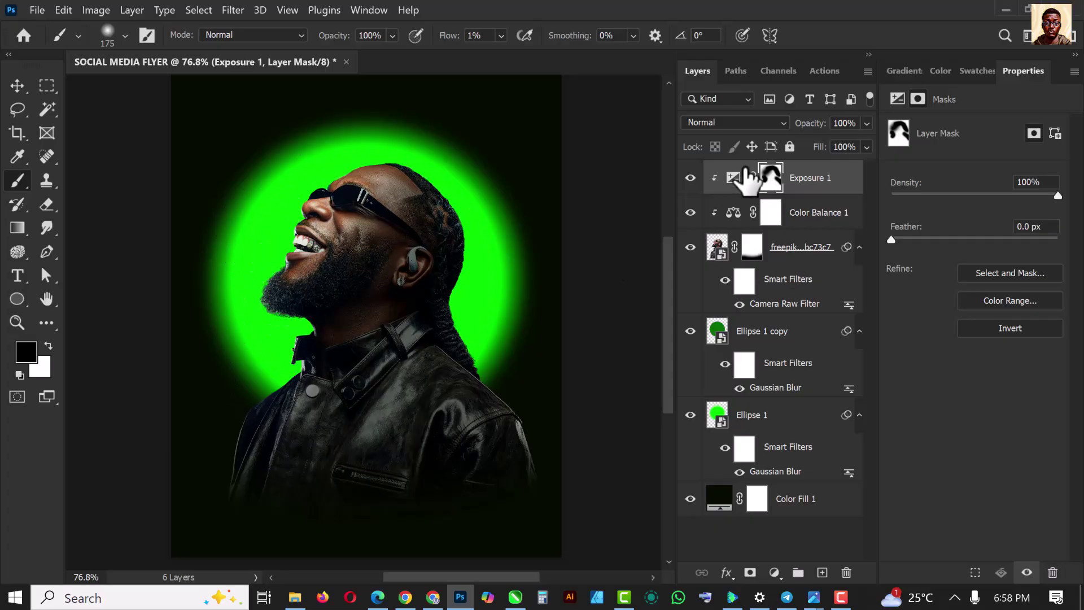
# Step: Lower Exposure 1's exposure to -3.62, then switch to the Move tool
pyautogui.click(747, 169)
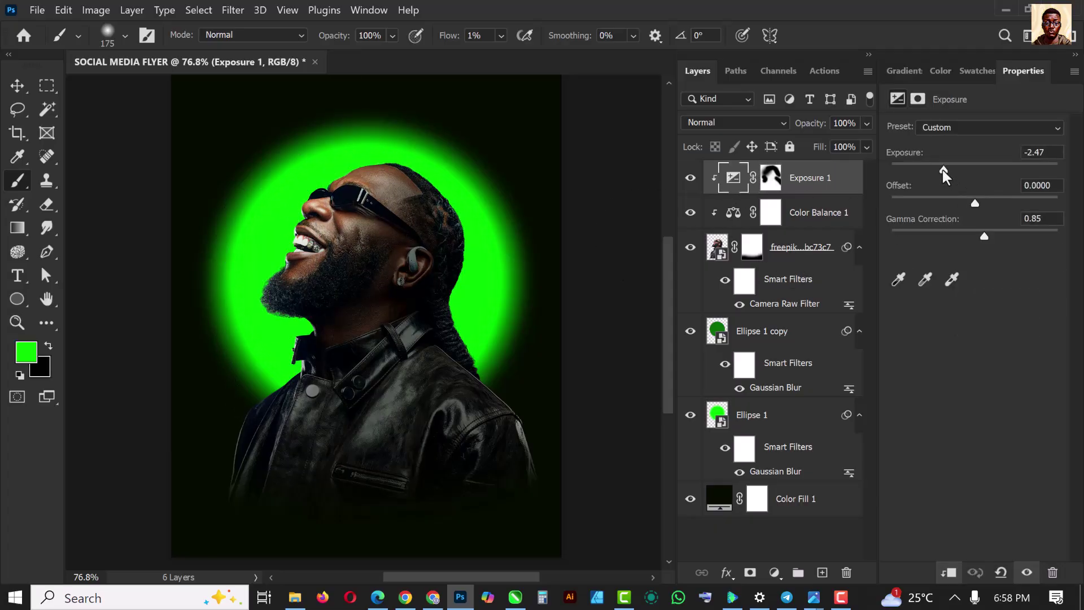
pyautogui.moveTo(943, 170); pyautogui.dragTo(929, 175)
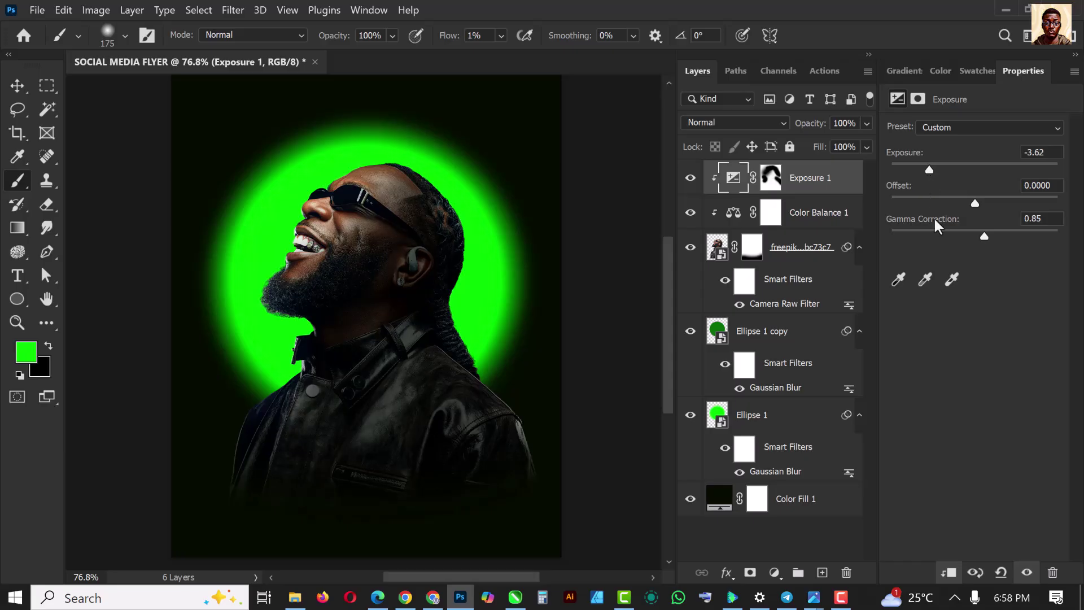
pyautogui.click(15, 85)
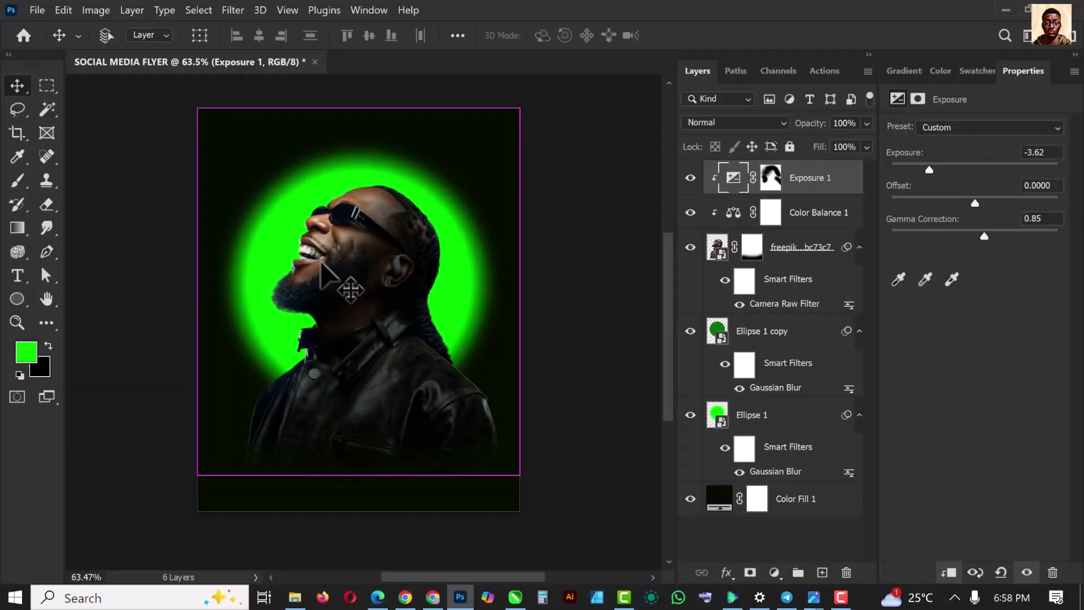
pyautogui.scroll(2, 339, 274)
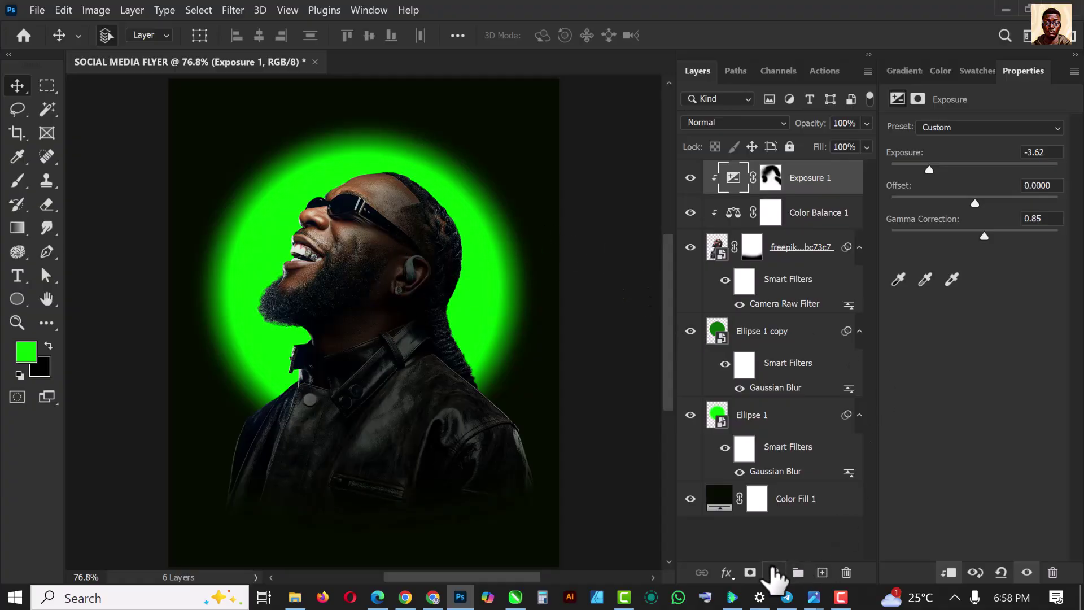
# Step: Add a bright green (00ff00) Solid Color fill layer
pyautogui.click(774, 572)
pyautogui.click(804, 273)
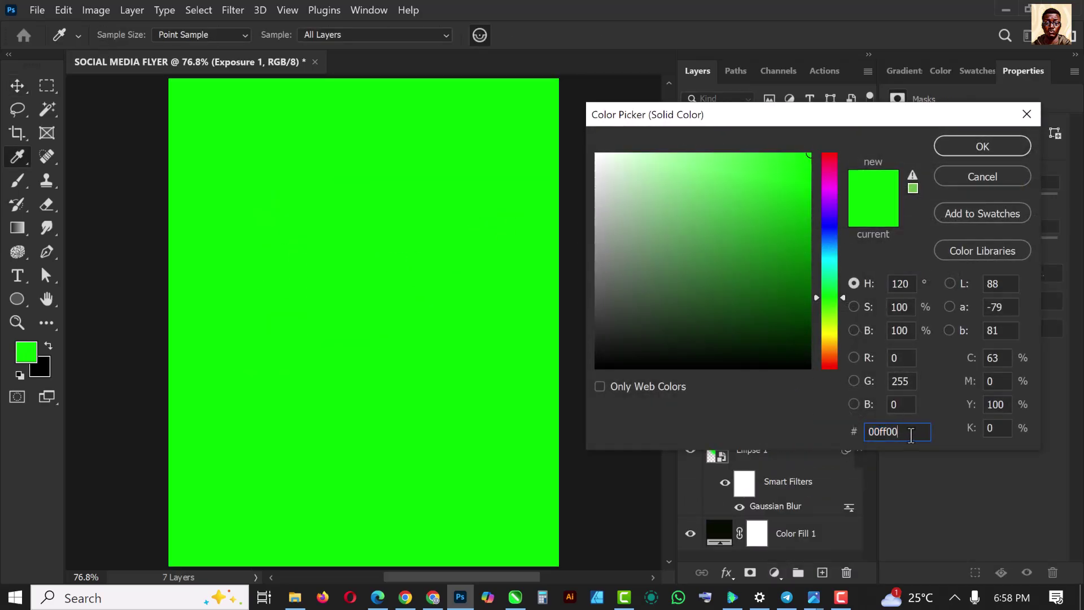
pyautogui.click(1011, 148)
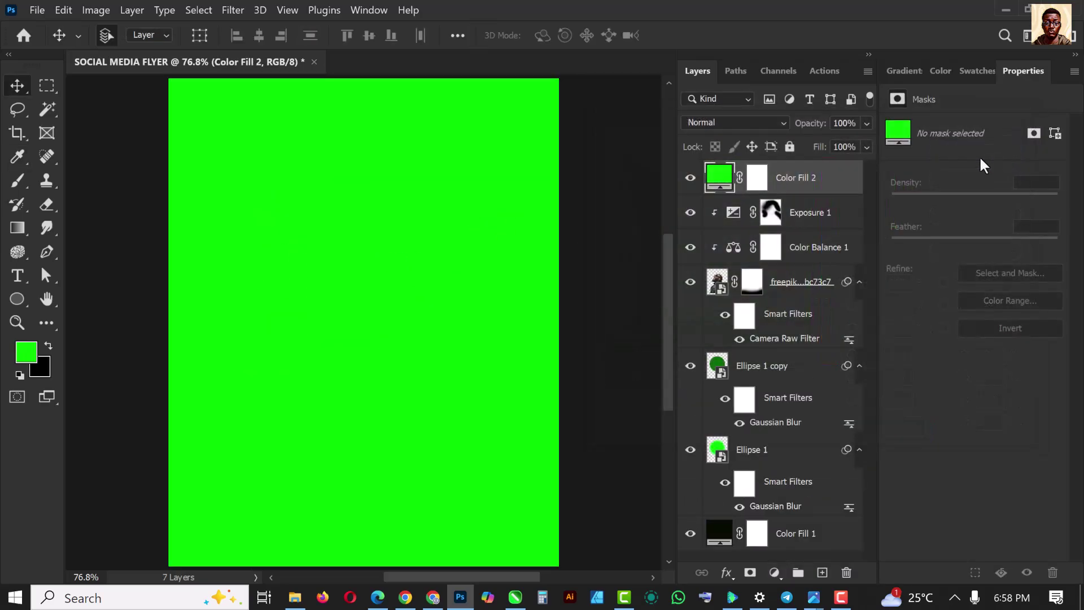
# Step: Clip Color Fill 2 to the layers below, set it to Overlay, and select its mask
pyautogui.rightClick(842, 183)
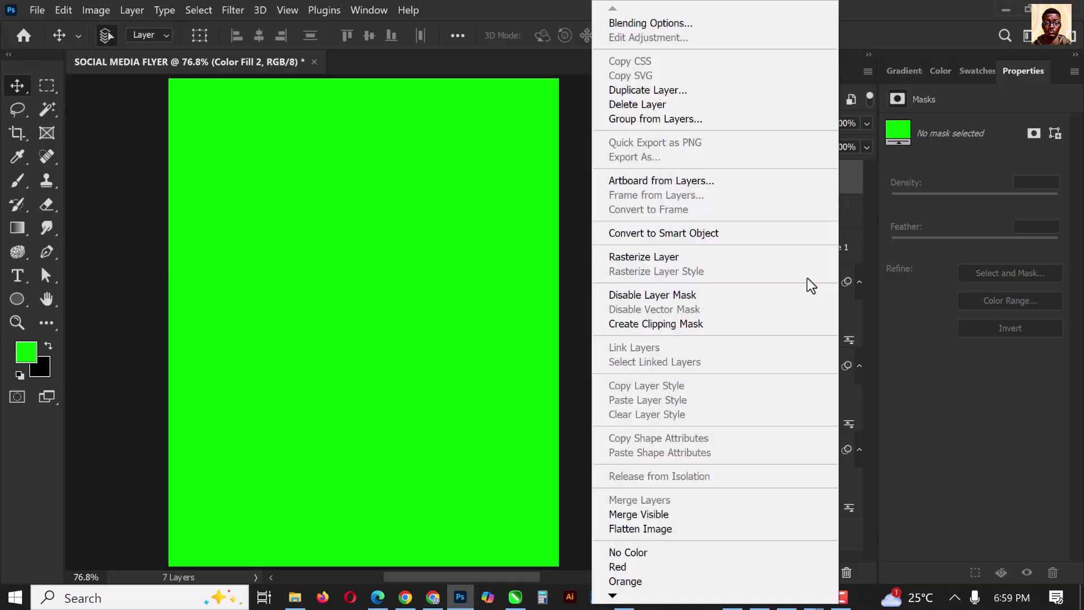
pyautogui.click(710, 322)
pyautogui.click(738, 122)
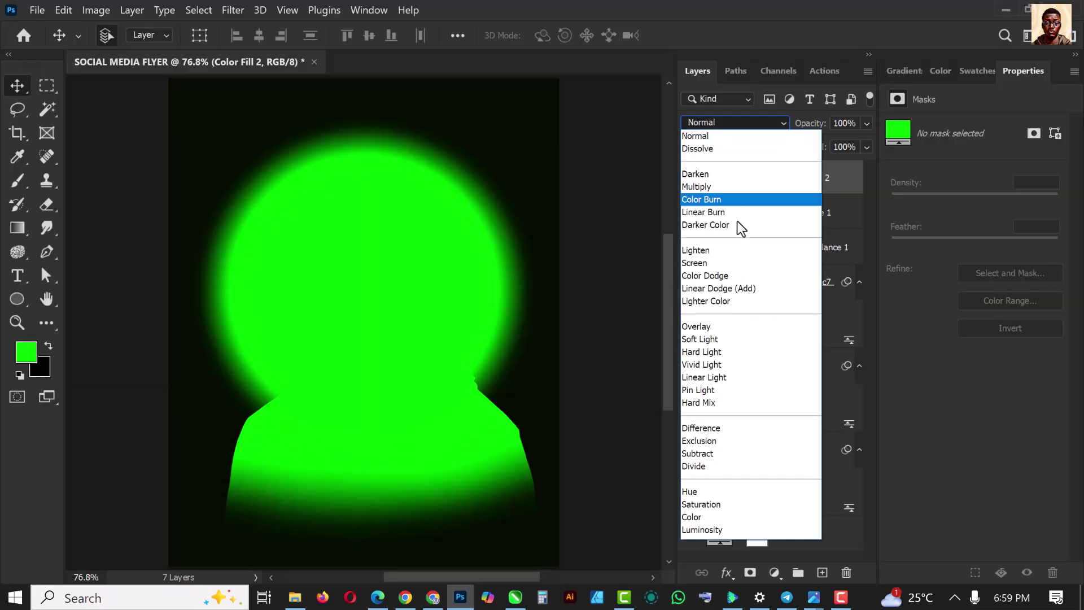
pyautogui.click(714, 329)
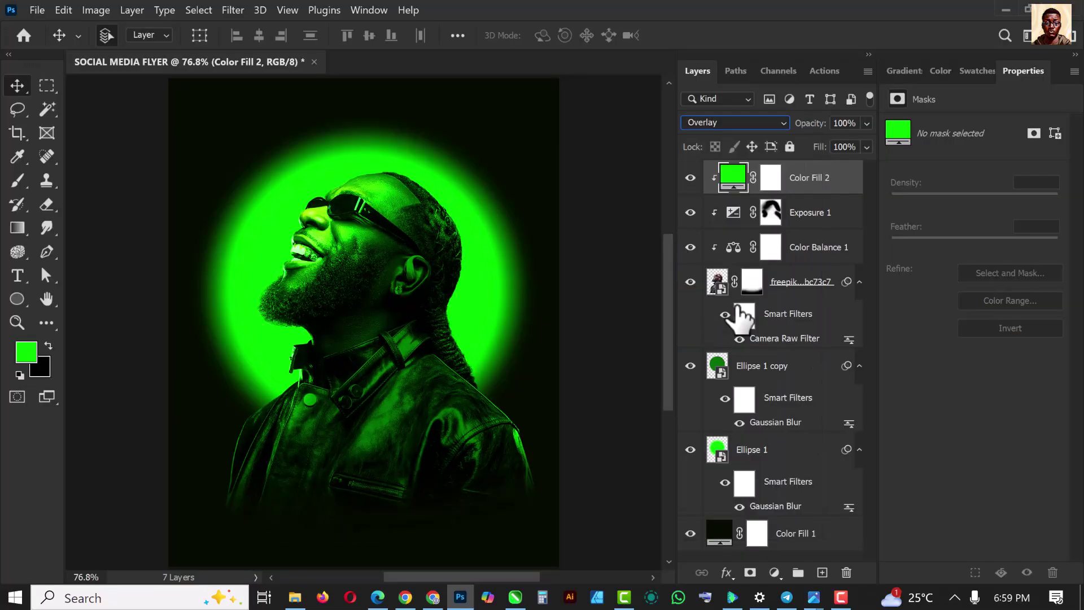
pyautogui.click(772, 180)
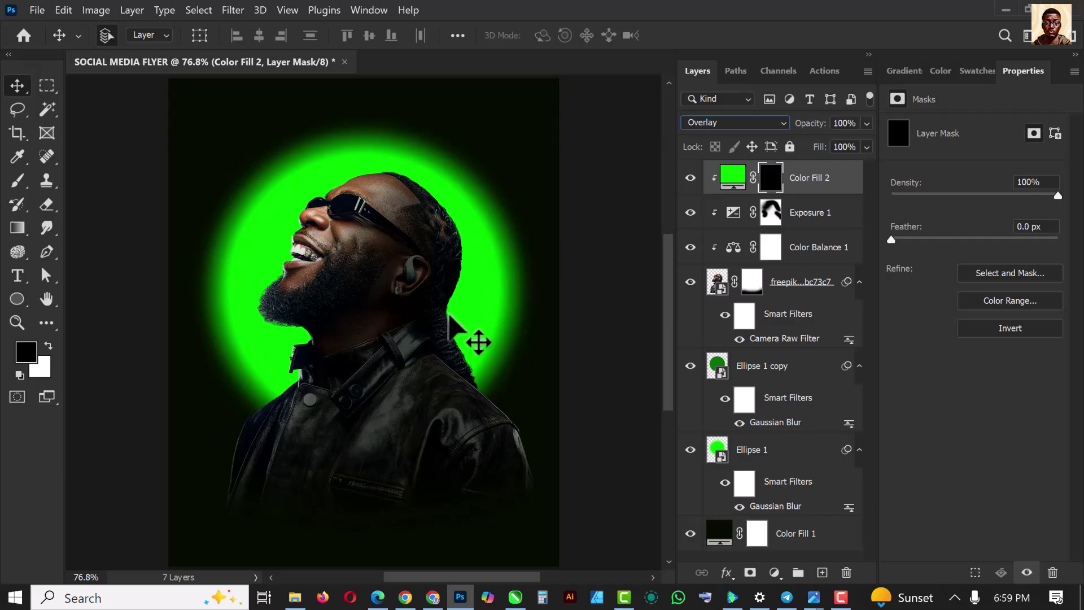
# Step: Paint green tint onto the braids through the Color Fill 2 mask with a 300 px, 100%-flow brush
pyautogui.click(16, 183)
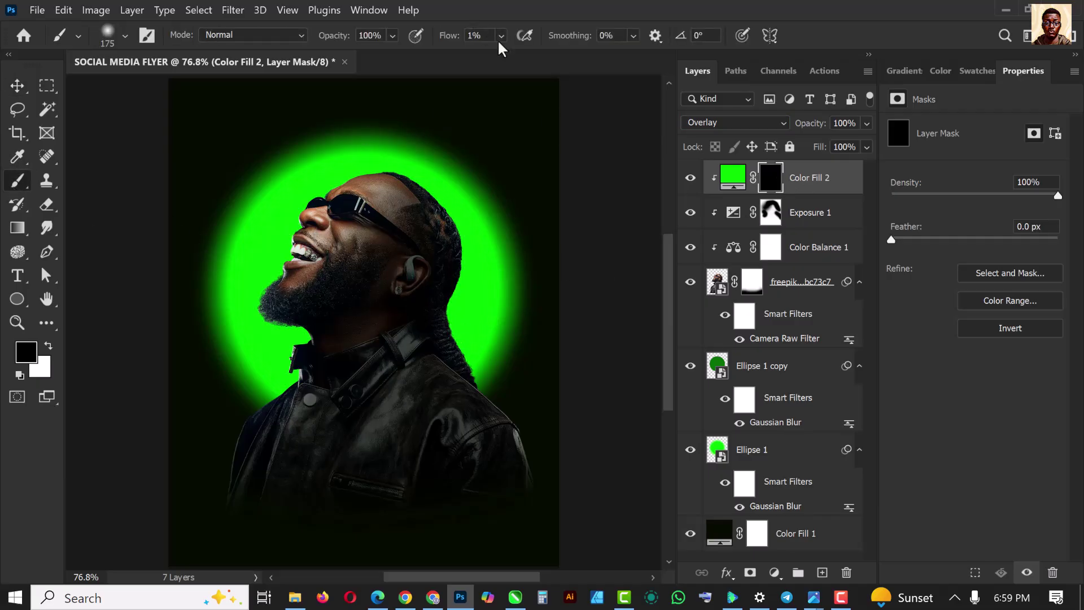
pyautogui.click(501, 35)
pyautogui.moveTo(505, 64); pyautogui.dragTo(667, 77)
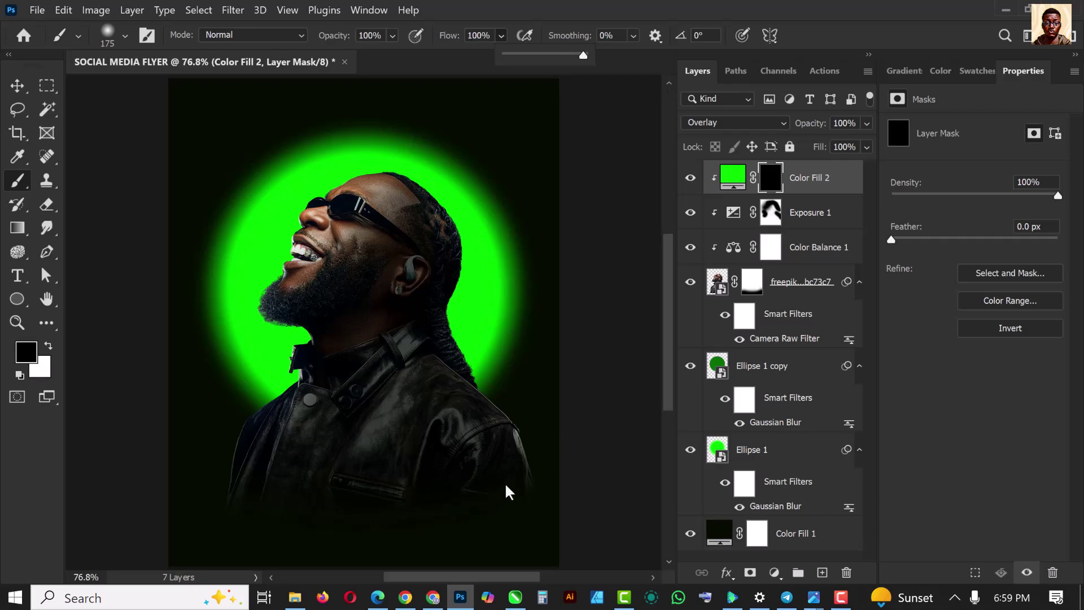
pyautogui.press(']')
pyautogui.press(']')
pyautogui.press(']')
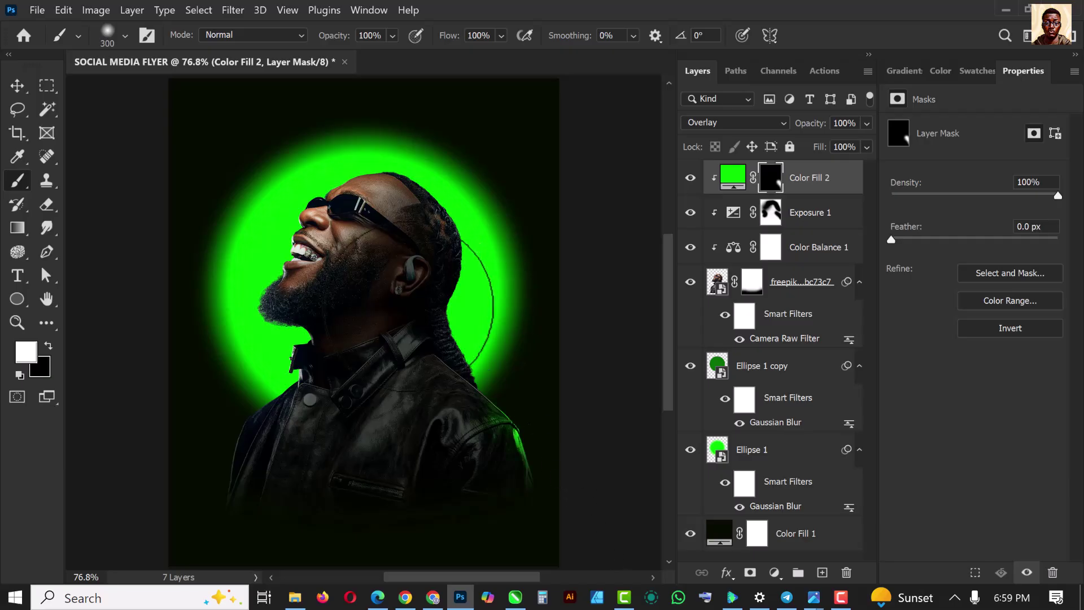
pyautogui.moveTo(508, 327)
pyautogui.mouseDown()
pyautogui.moveTo(475, 278)
pyautogui.moveTo(470, 214)
pyautogui.moveTo(435, 131)
pyautogui.moveTo(396, 113)
pyautogui.mouseUp()
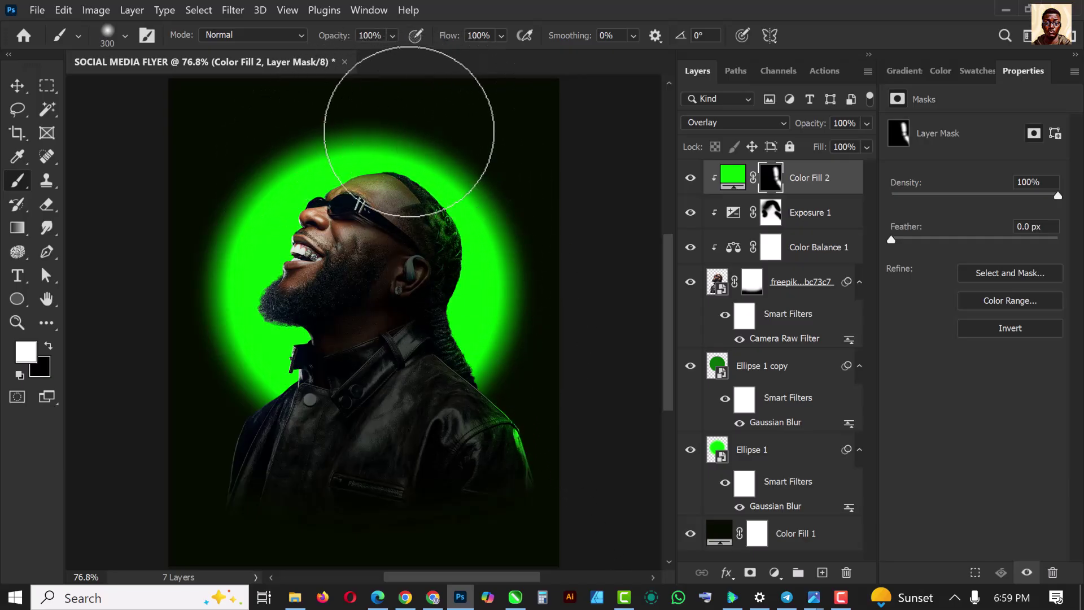
# Step: With a smaller brush, paint green tint along the face's profile edge
pyautogui.scroll(1, 362, 147)
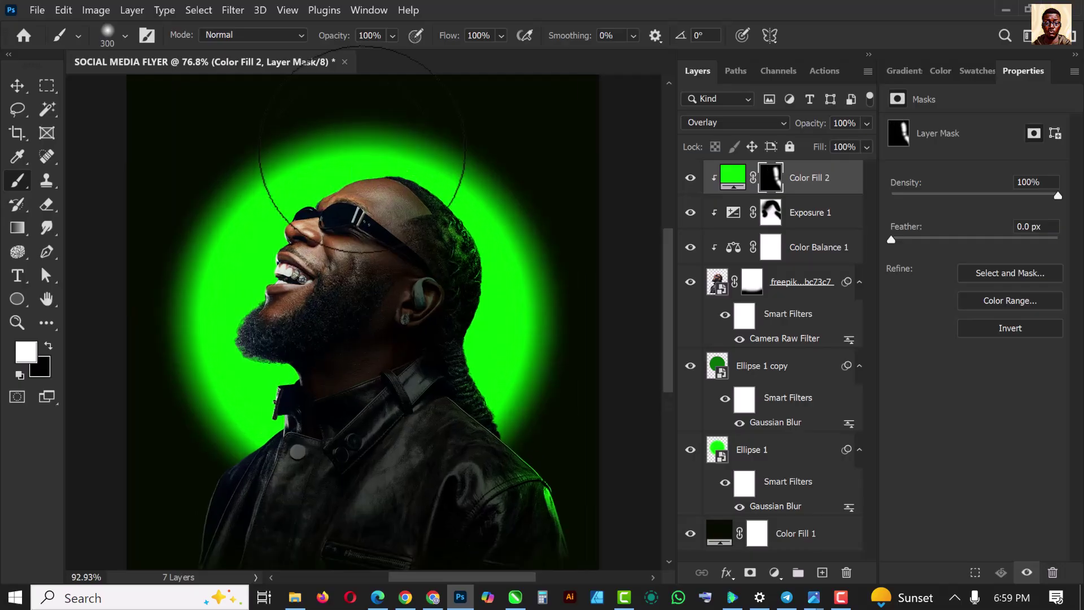
pyautogui.scroll(1, 361, 148)
pyautogui.press('[')
pyautogui.press('[')
pyautogui.press('[')
pyautogui.press('[')
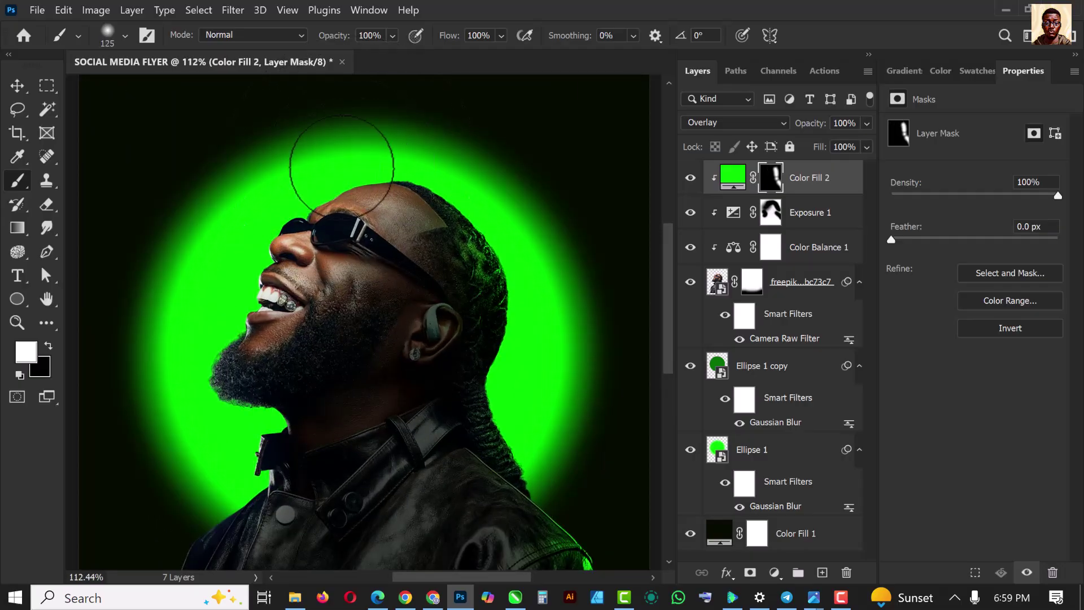
pyautogui.moveTo(342, 165)
pyautogui.mouseDown()
pyautogui.moveTo(230, 282)
pyautogui.moveTo(245, 259)
pyautogui.moveTo(184, 385)
pyautogui.moveTo(194, 342)
pyautogui.moveTo(203, 396)
pyautogui.moveTo(251, 426)
pyautogui.mouseUp()
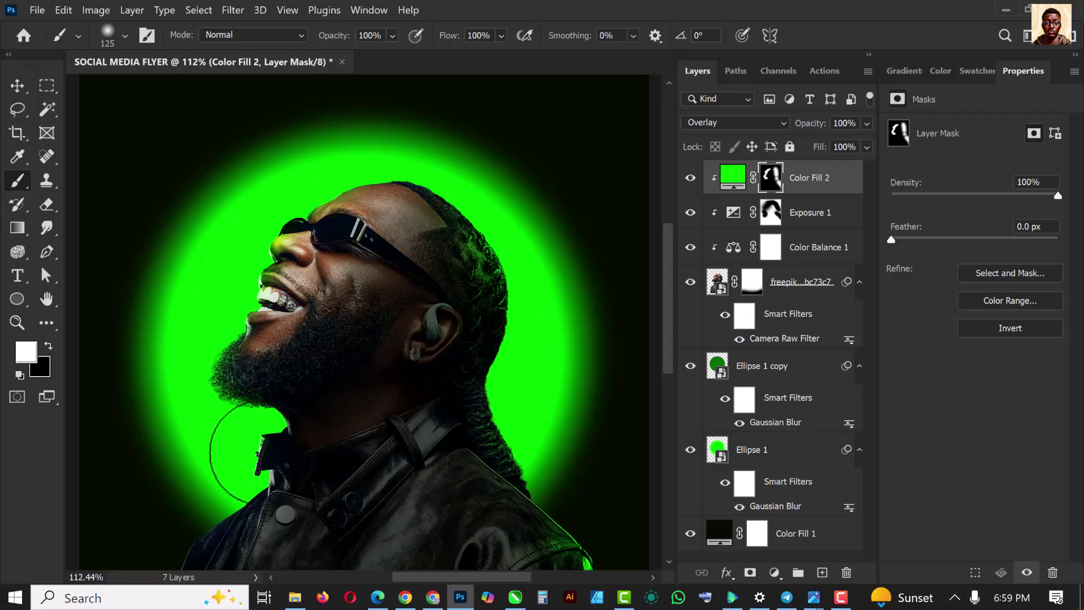
pyautogui.scroll(-3, 243, 483)
pyautogui.scroll(2, 259, 435)
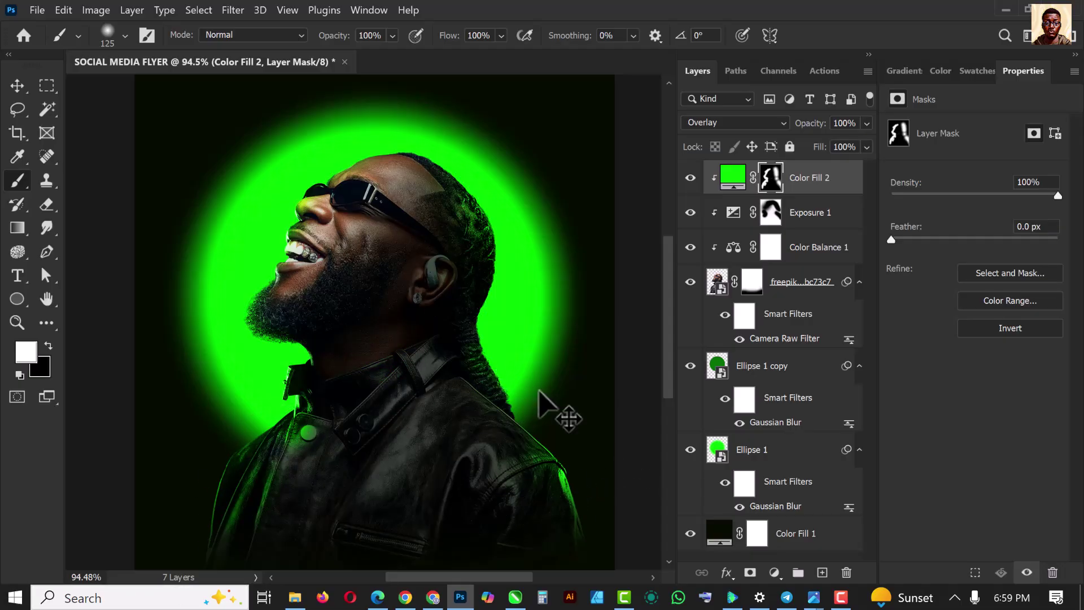
pyautogui.scroll(2, 452, 214)
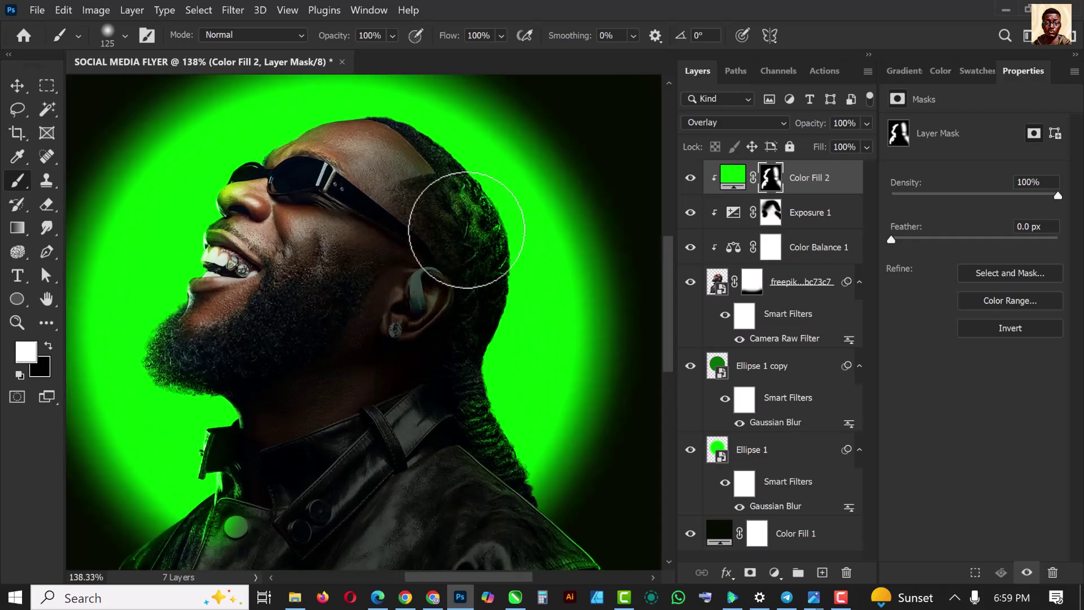
pyautogui.press('x')
pyautogui.scroll(-3, 451, 259)
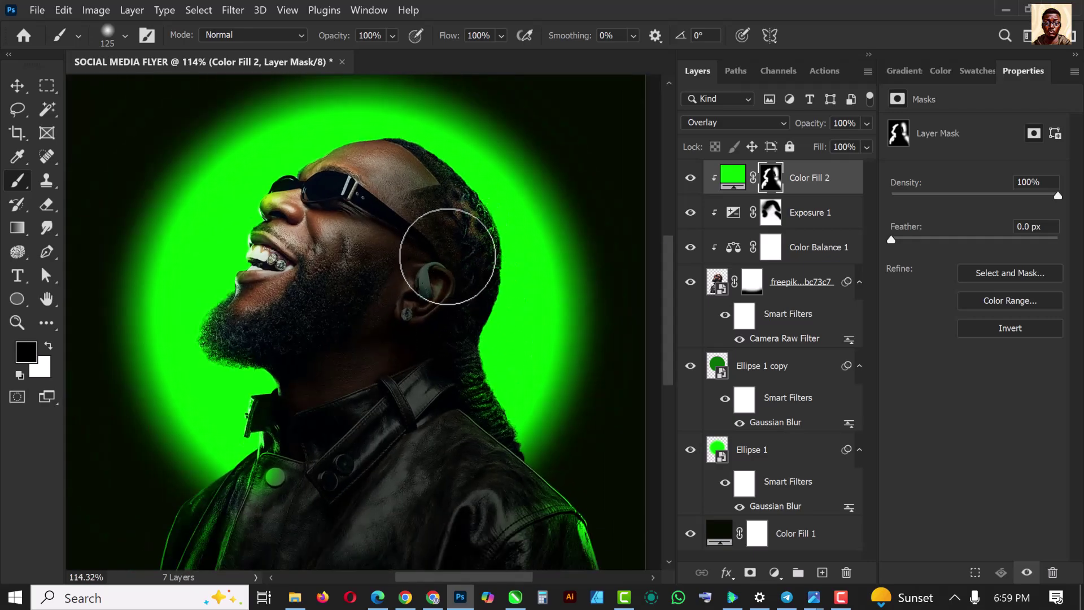
pyautogui.scroll(2, 477, 246)
pyautogui.press('x')
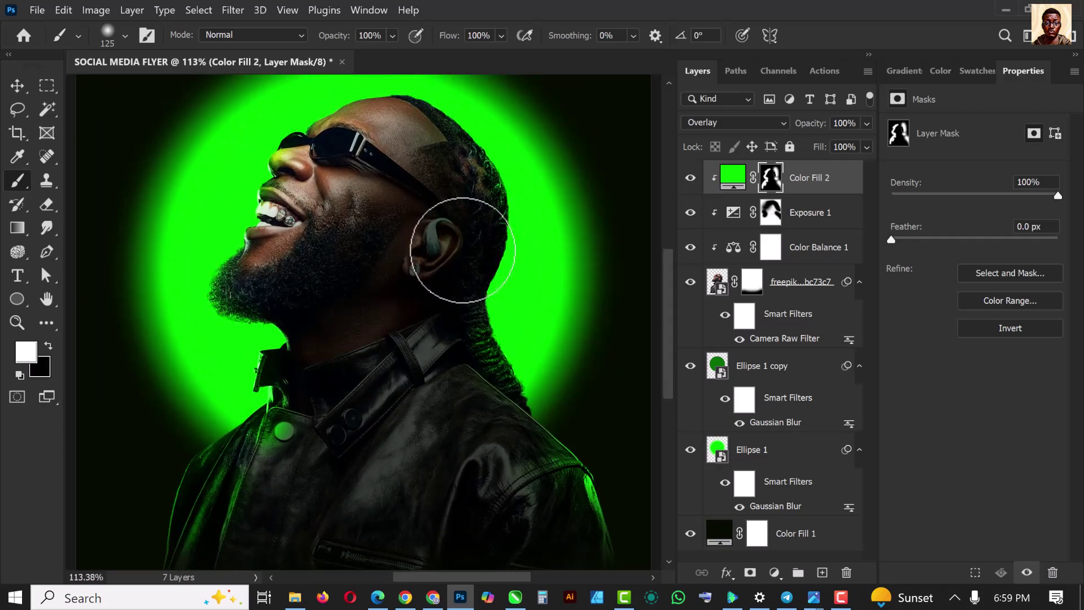
# Step: Lower brush flow to 16% and softly reveal green tint from ear to collar, enlarging the brush to 200
pyautogui.click(501, 36)
pyautogui.moveTo(501, 54); pyautogui.dragTo(480, 56)
pyautogui.moveTo(459, 206)
pyautogui.mouseDown()
pyautogui.moveTo(411, 412)
pyautogui.moveTo(427, 287)
pyautogui.moveTo(442, 338)
pyautogui.moveTo(242, 581)
pyautogui.moveTo(303, 453)
pyautogui.moveTo(398, 407)
pyautogui.mouseUp()
pyautogui.scroll(-3, 392, 382)
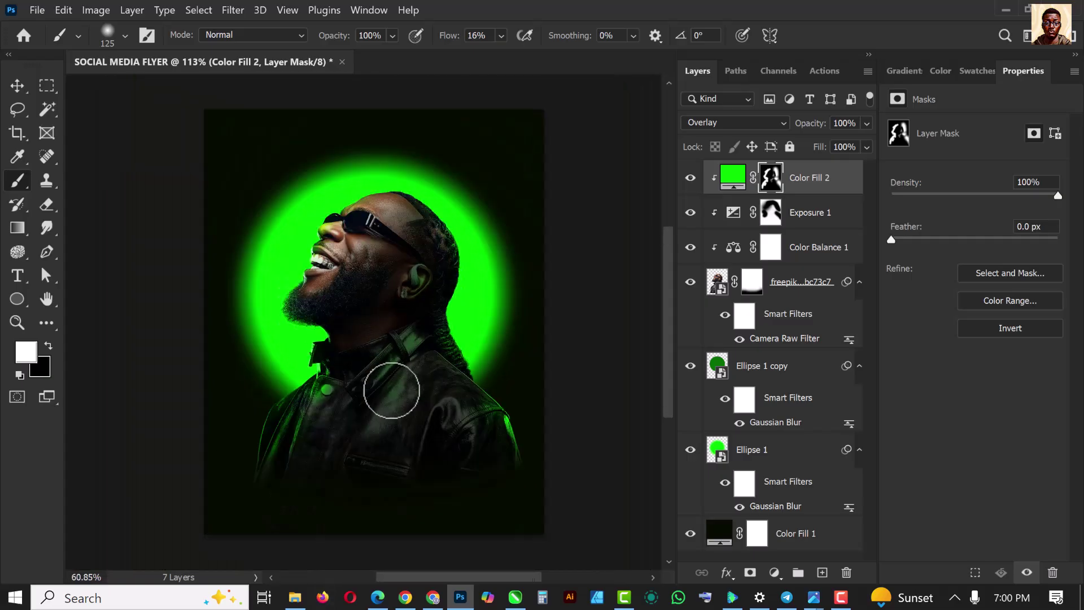
pyautogui.scroll(3, 402, 419)
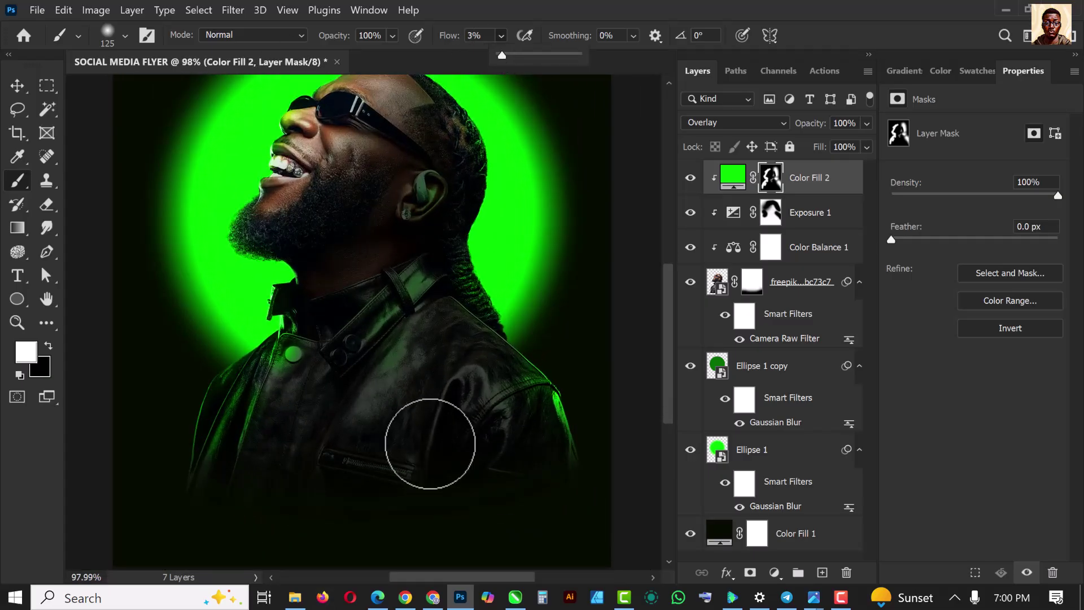
pyautogui.press(']')
pyautogui.press(']')
pyautogui.press(']')
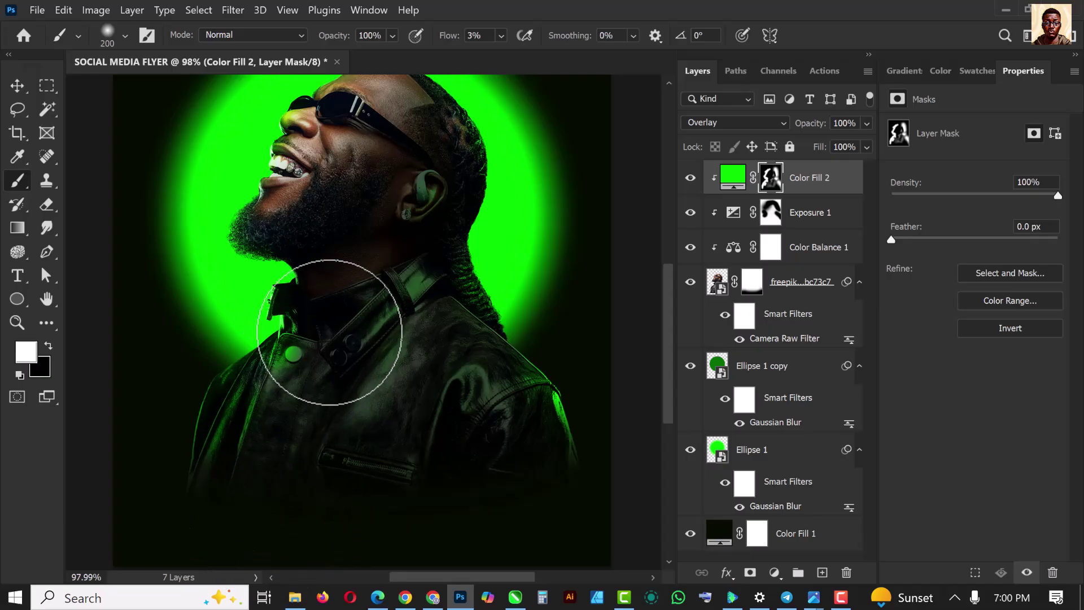
pyautogui.scroll(-2, 332, 146)
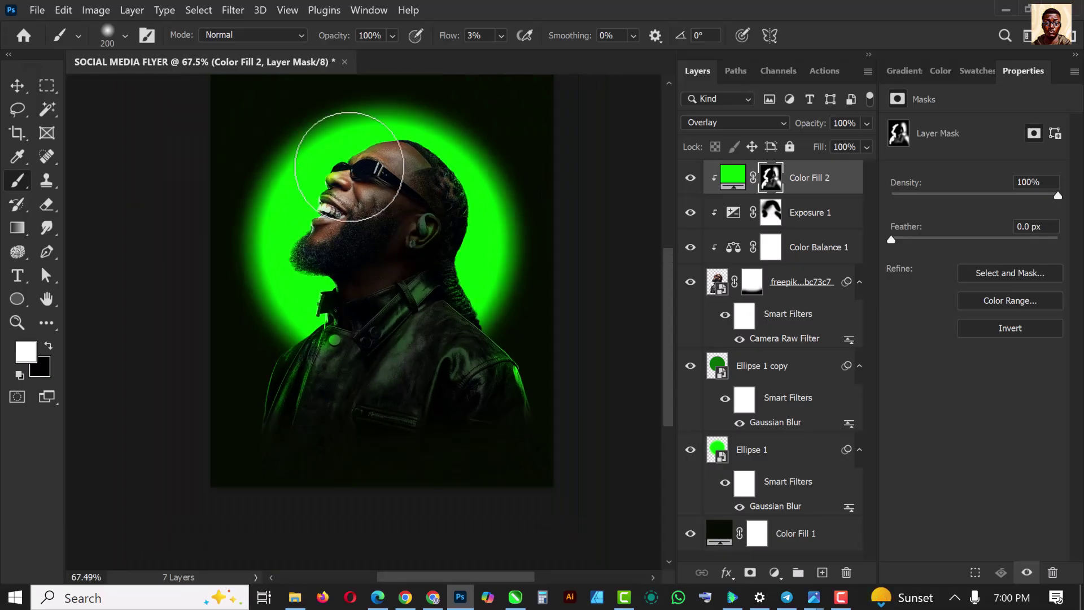
pyautogui.scroll(4, 412, 133)
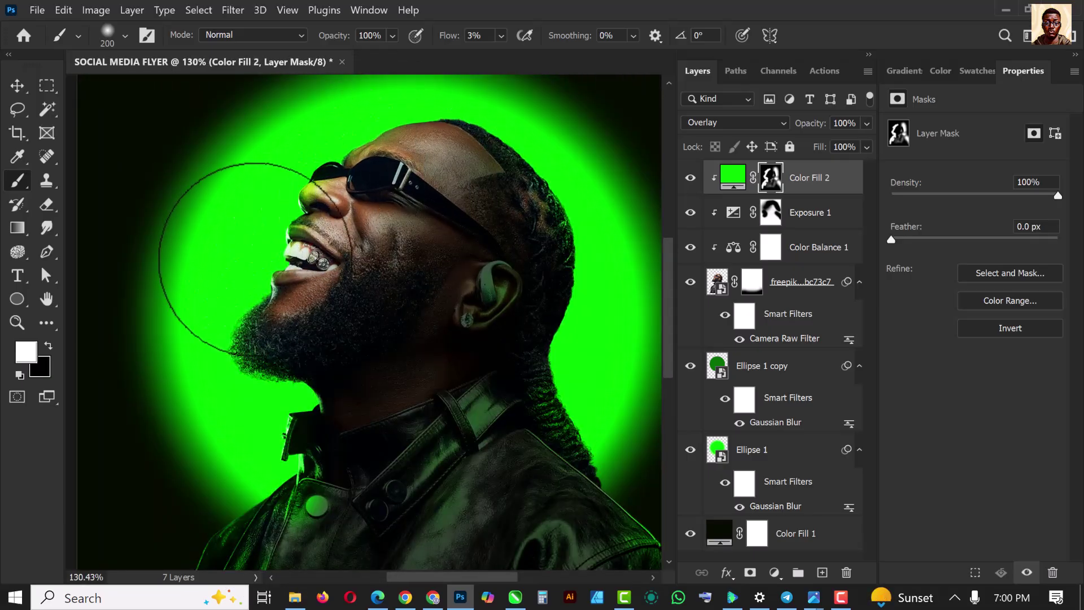
pyautogui.scroll(-2, 279, 307)
pyautogui.scroll(-2, 335, 306)
pyautogui.scroll(6, 339, 326)
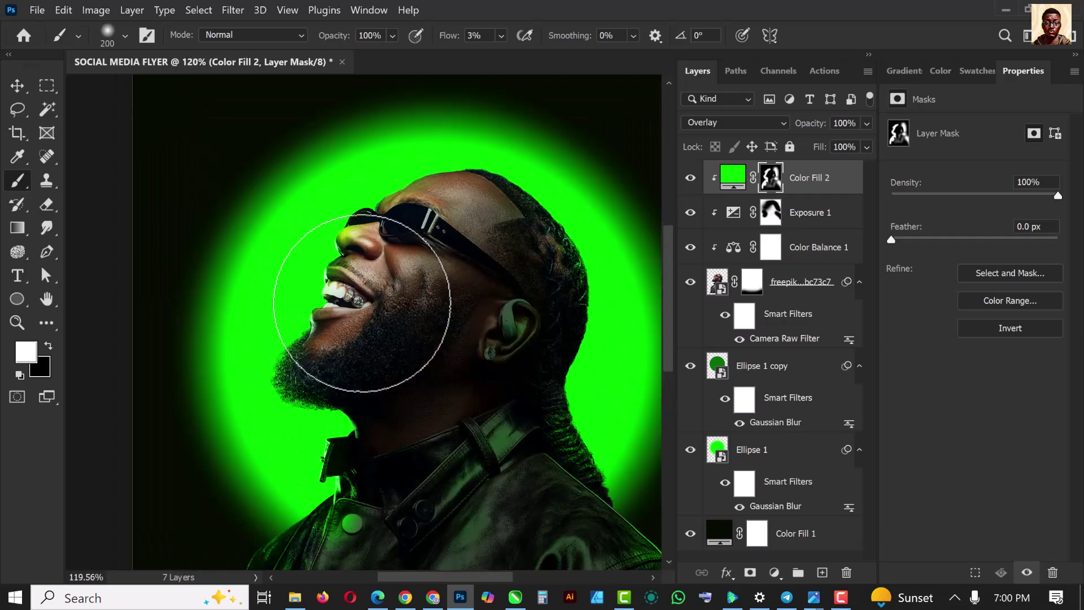
# Step: Shrink the brush to 35 px and paint green tint onto the diamond teeth grills
pyautogui.press('[')
pyautogui.press('[')
pyautogui.press('[')
pyautogui.press('[')
pyautogui.press('[')
pyautogui.press('[')
pyautogui.press('[')
pyautogui.press('[')
pyautogui.press('[')
pyautogui.press('[')
pyautogui.press('[')
pyautogui.press('[')
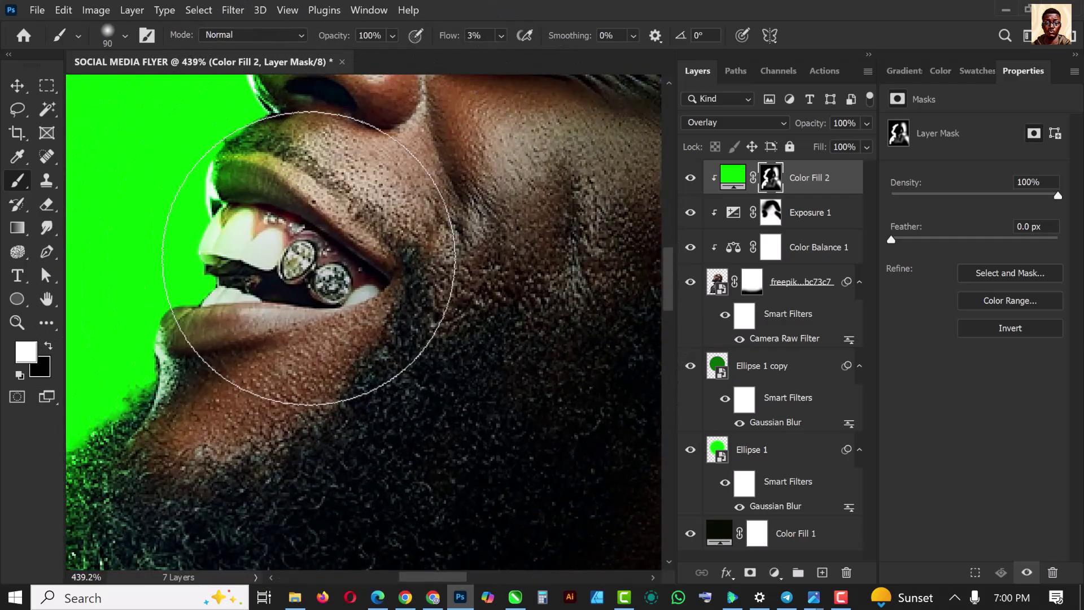
pyautogui.moveTo(297, 274)
pyautogui.mouseDown()
pyautogui.moveTo(316, 268)
pyautogui.moveTo(326, 282)
pyautogui.mouseUp()
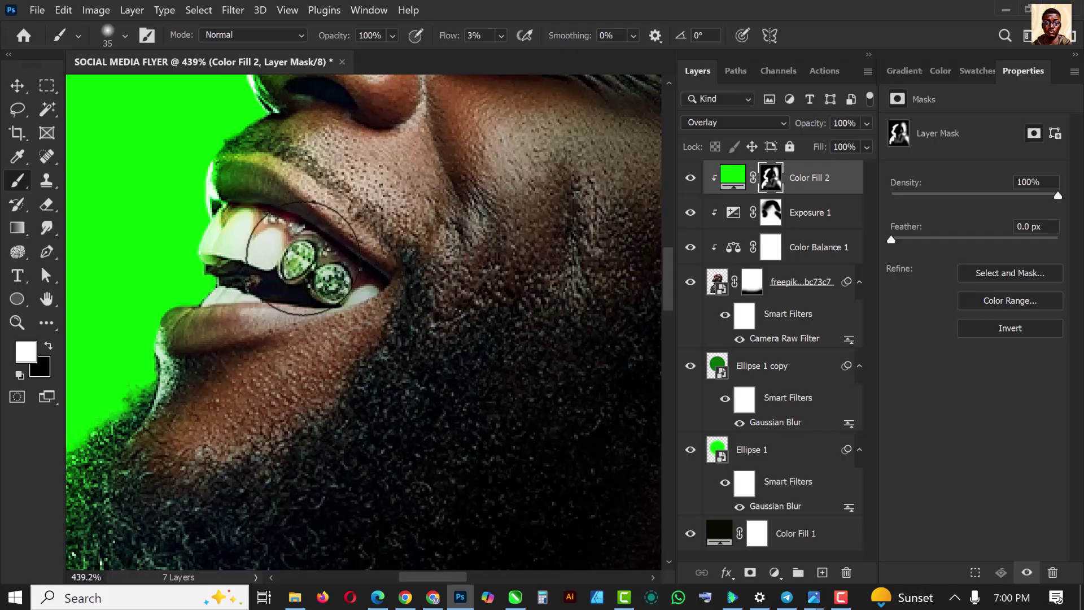
pyautogui.scroll(-10, 300, 264)
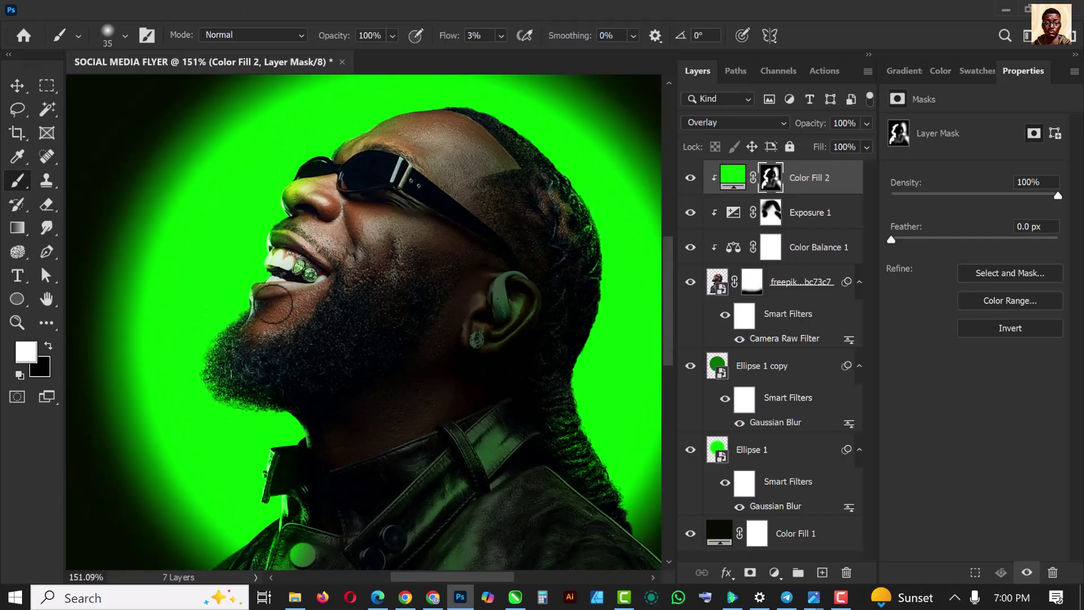
pyautogui.scroll(7, 255, 303)
pyautogui.scroll(3, 277, 312)
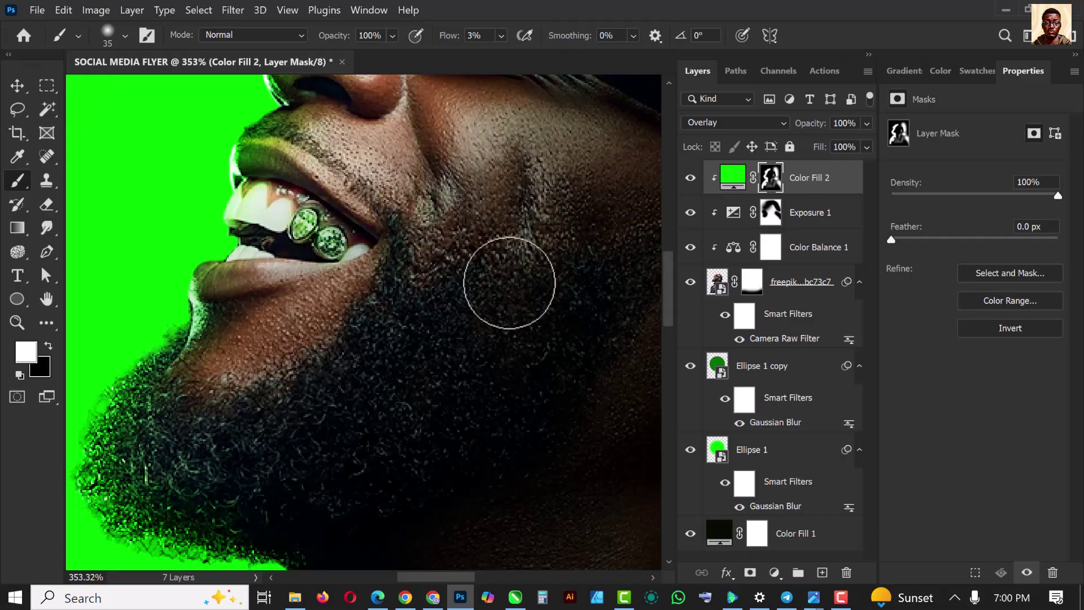
pyautogui.scroll(-4, 450, 322)
pyautogui.scroll(3, 432, 186)
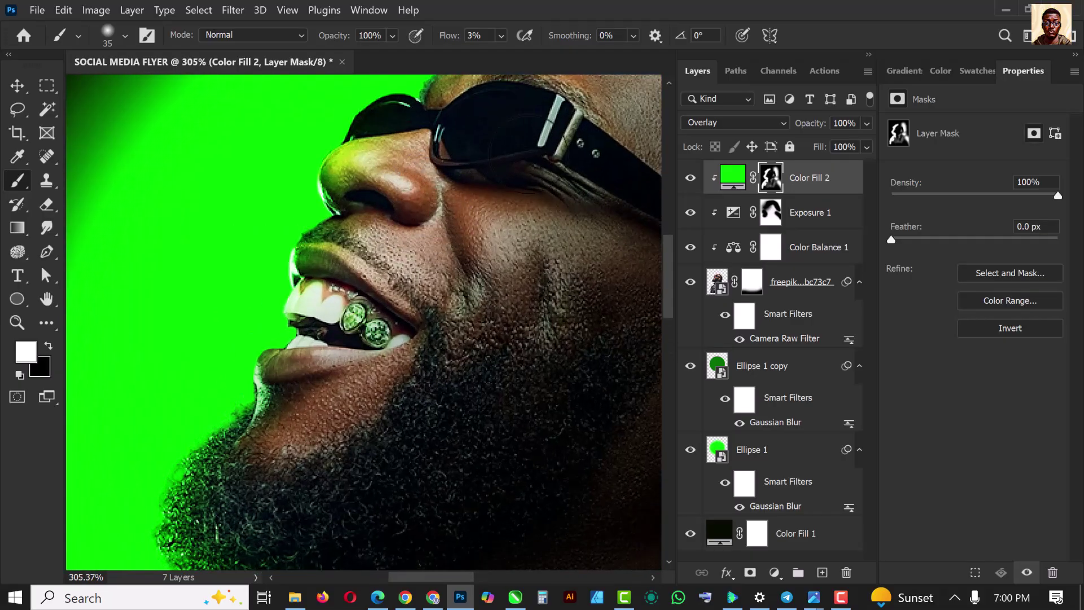
pyautogui.scroll(-2, 436, 156)
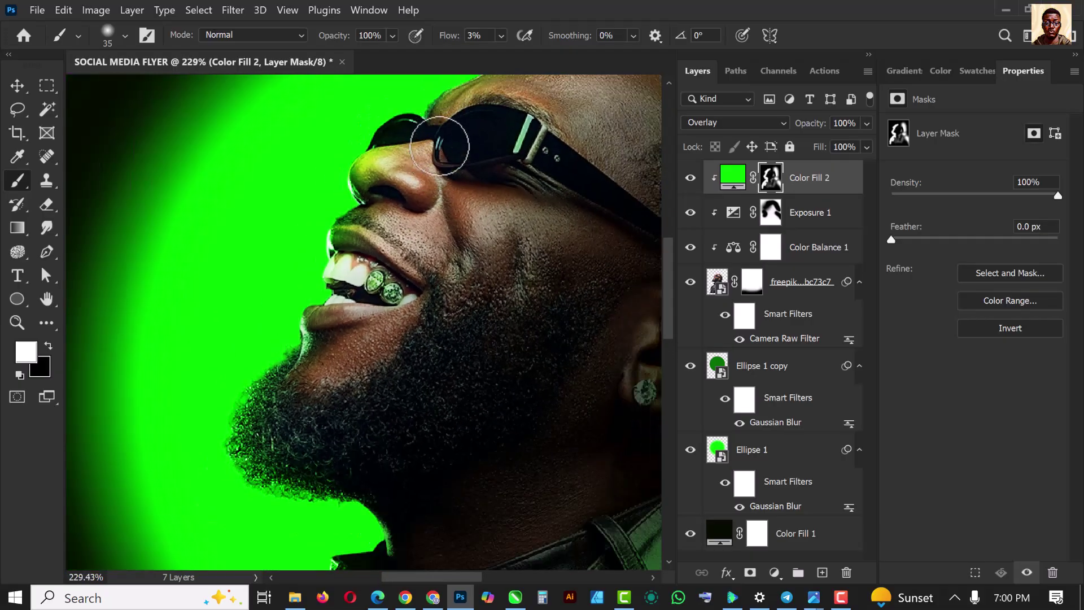
pyautogui.scroll(-5, 384, 114)
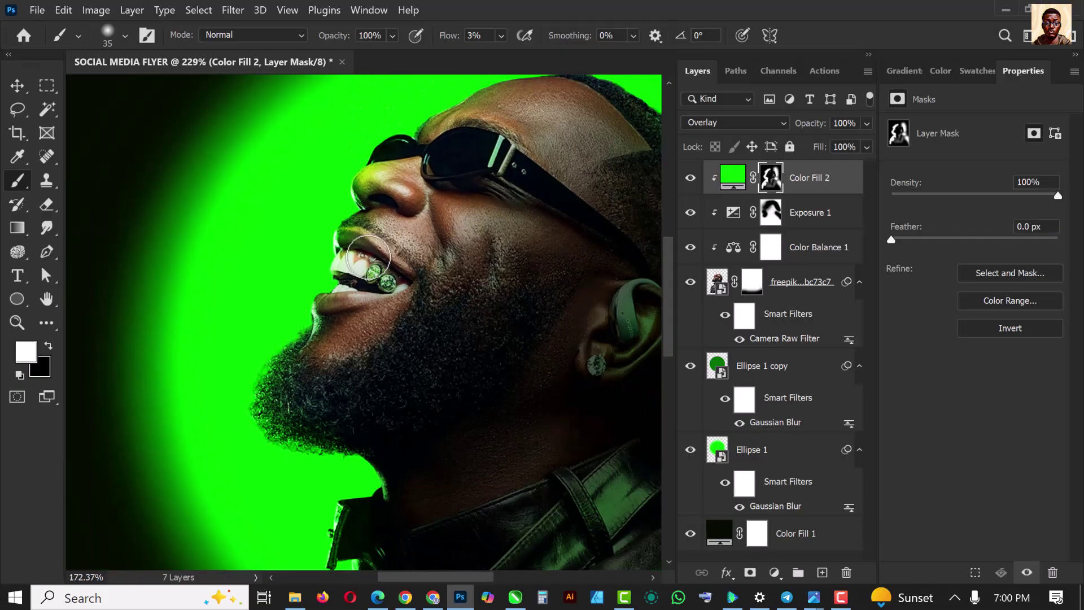
pyautogui.scroll(2, 430, 303)
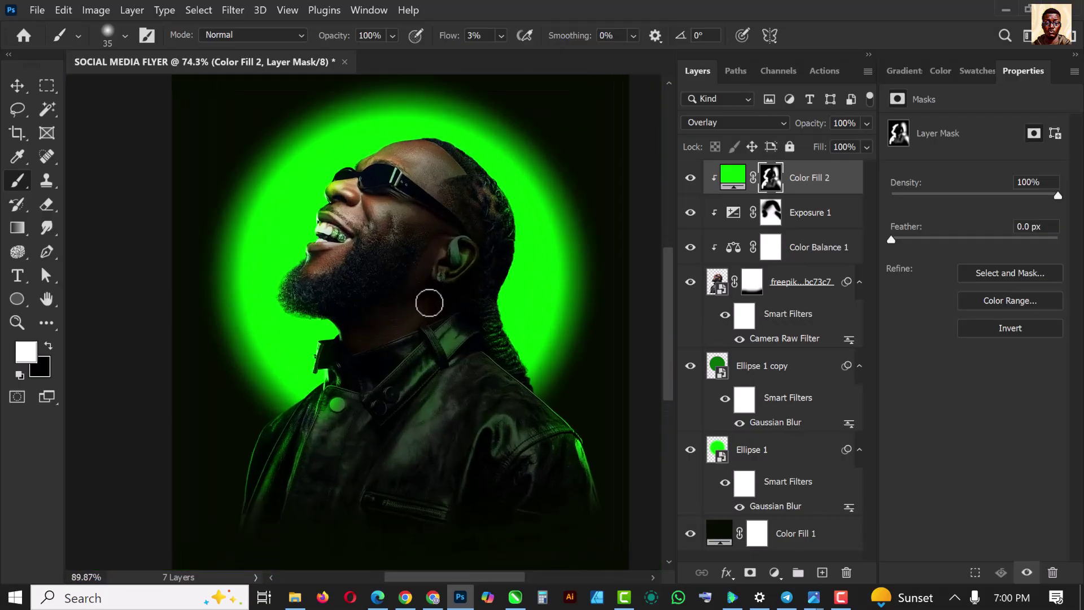
pyautogui.scroll(-1, 418, 298)
pyautogui.scroll(2, 442, 254)
pyautogui.scroll(3, 483, 158)
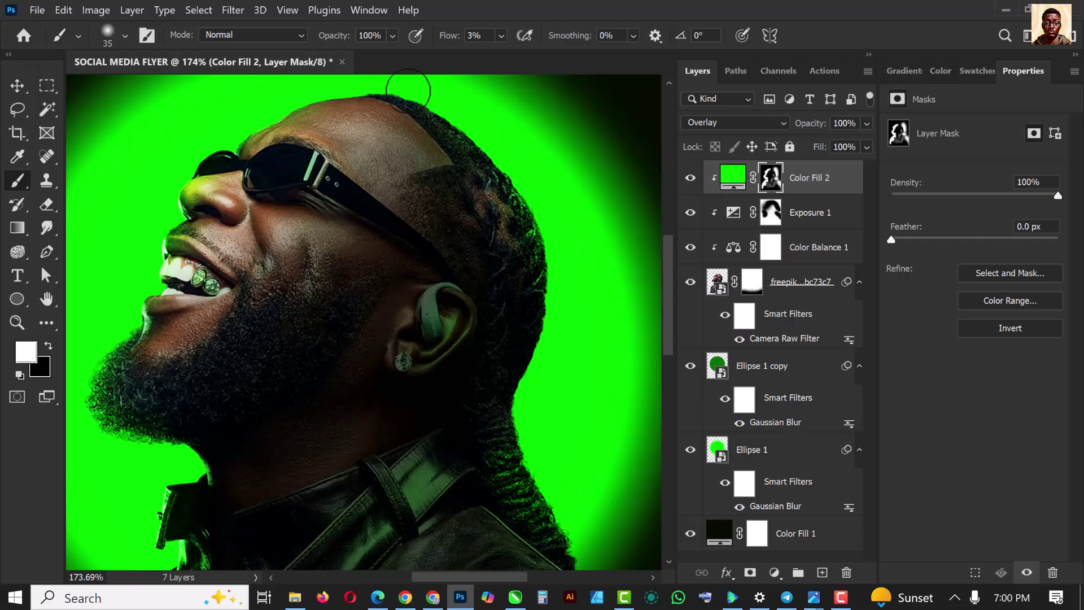
pyautogui.scroll(-4, 387, 235)
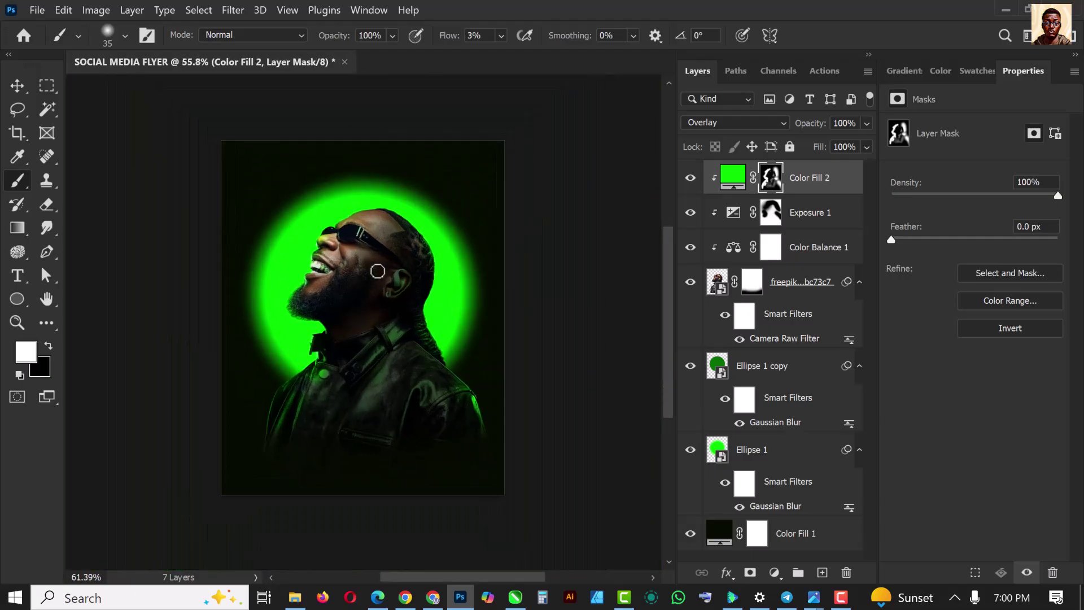
pyautogui.scroll(1, 378, 271)
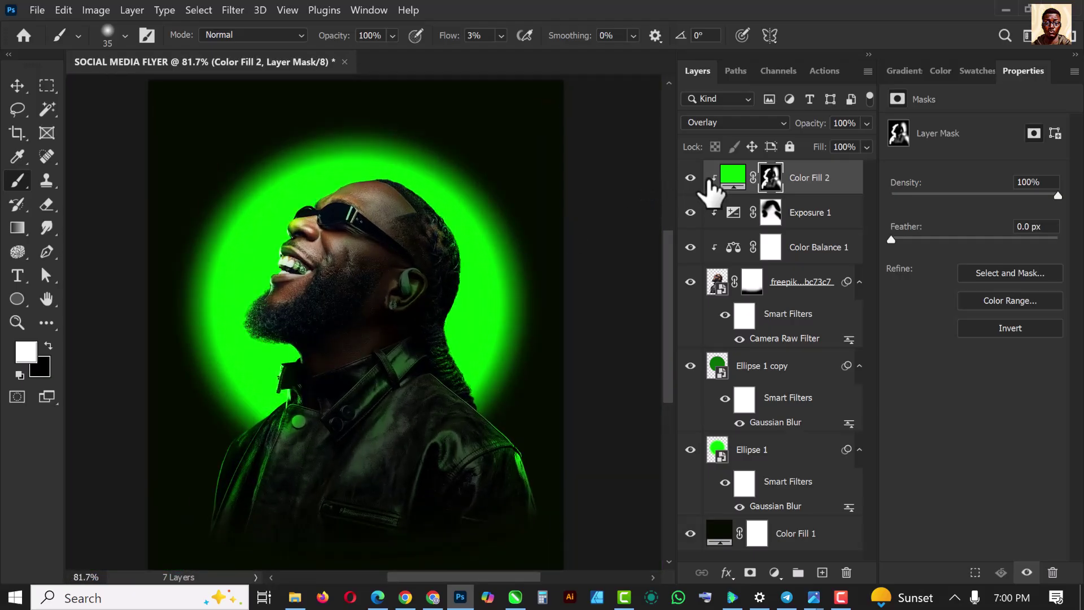
pyautogui.click(691, 178)
pyautogui.click(691, 178)
pyautogui.scroll(-2, 407, 241)
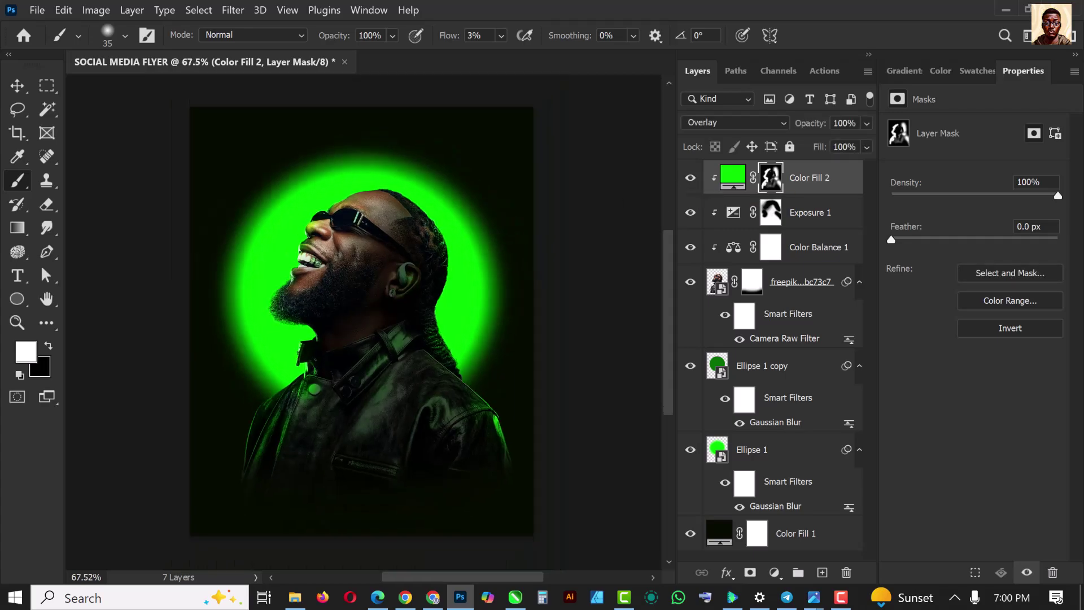
pyautogui.click(20, 82)
pyautogui.scroll(-1, 396, 291)
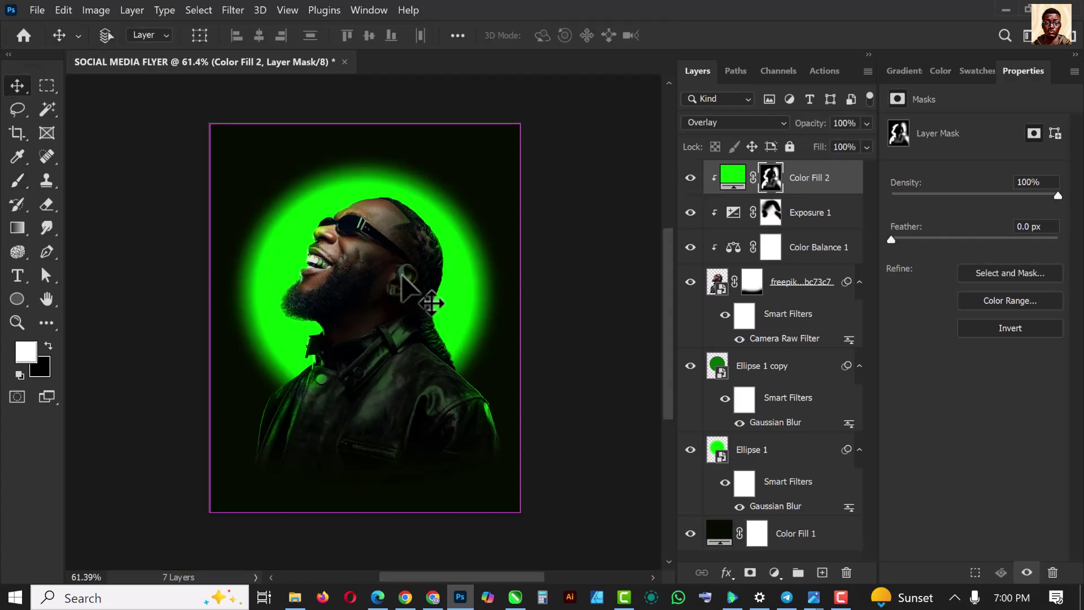
pyautogui.scroll(2, 402, 276)
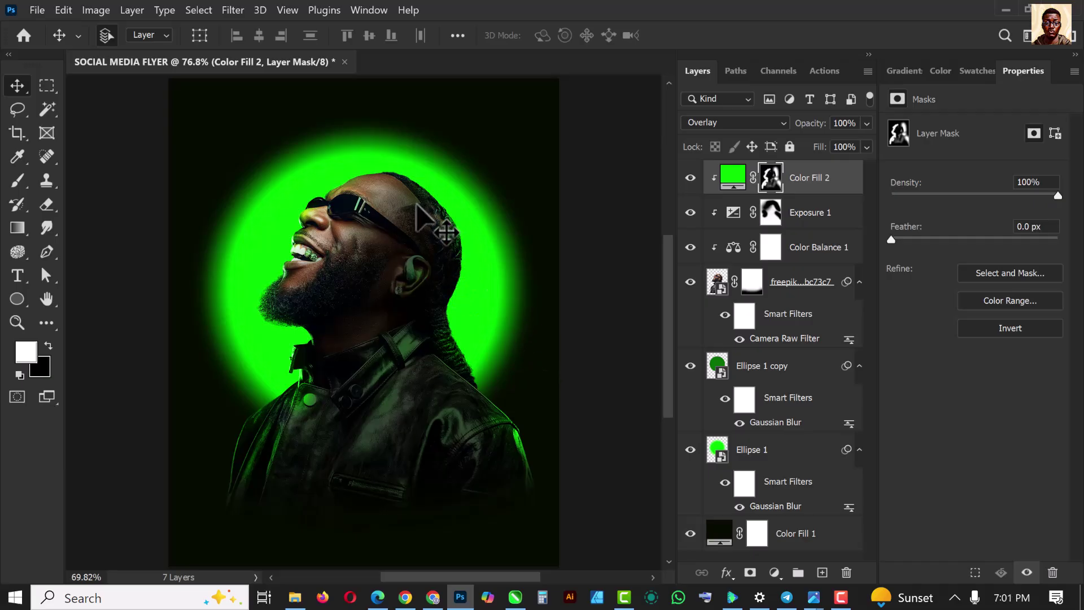
pyautogui.scroll(-1, 417, 205)
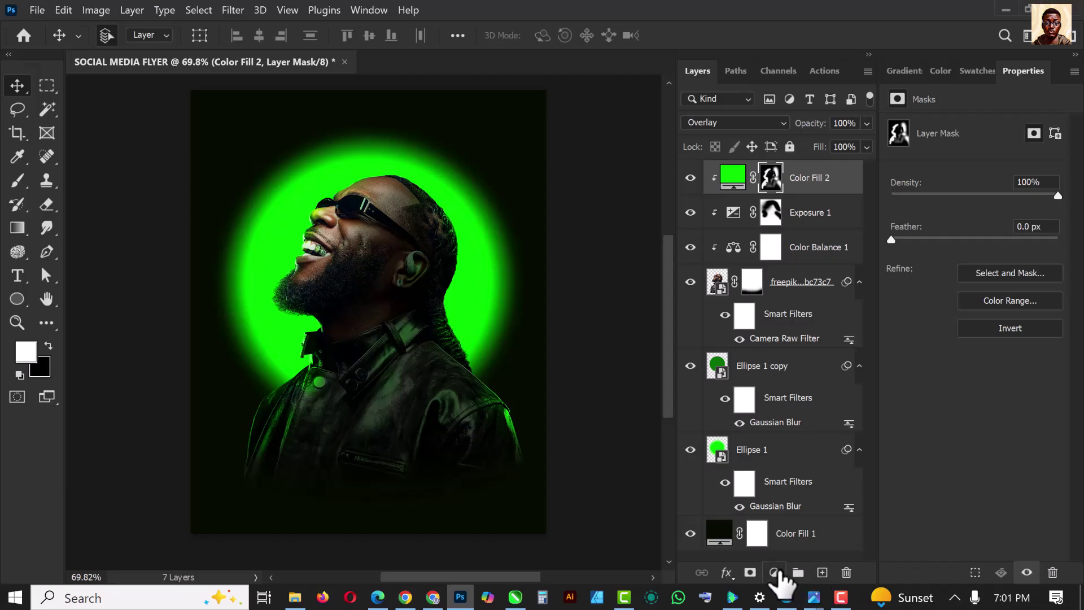
# Step: Add a bright green Solid Color fill layer set to Linear Dodge (Add)
pyautogui.click(774, 572)
pyautogui.click(838, 274)
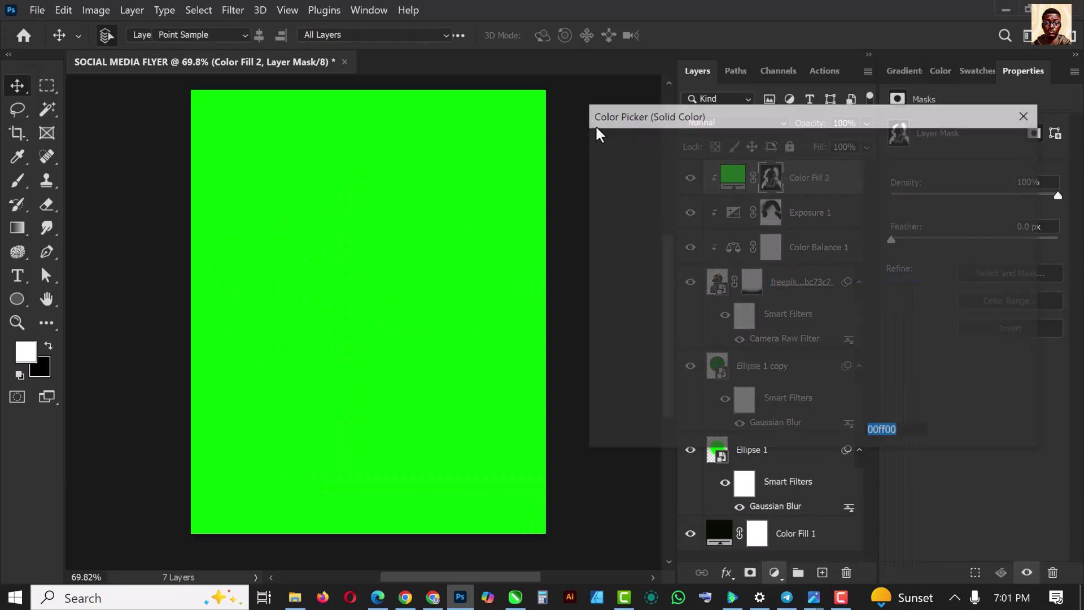
pyautogui.click(1008, 142)
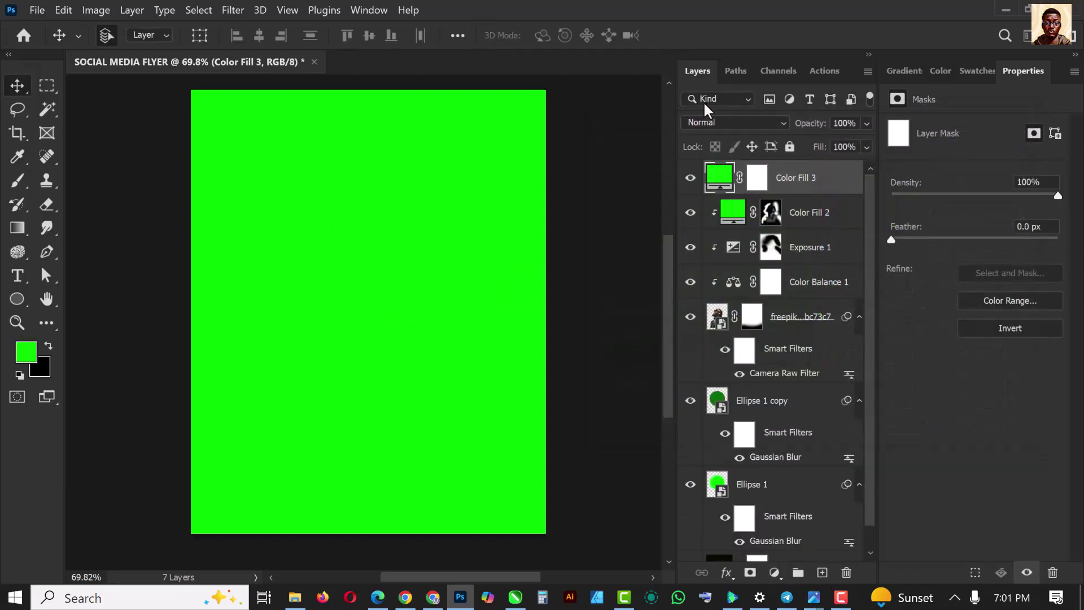
pyautogui.click(761, 124)
pyautogui.click(731, 290)
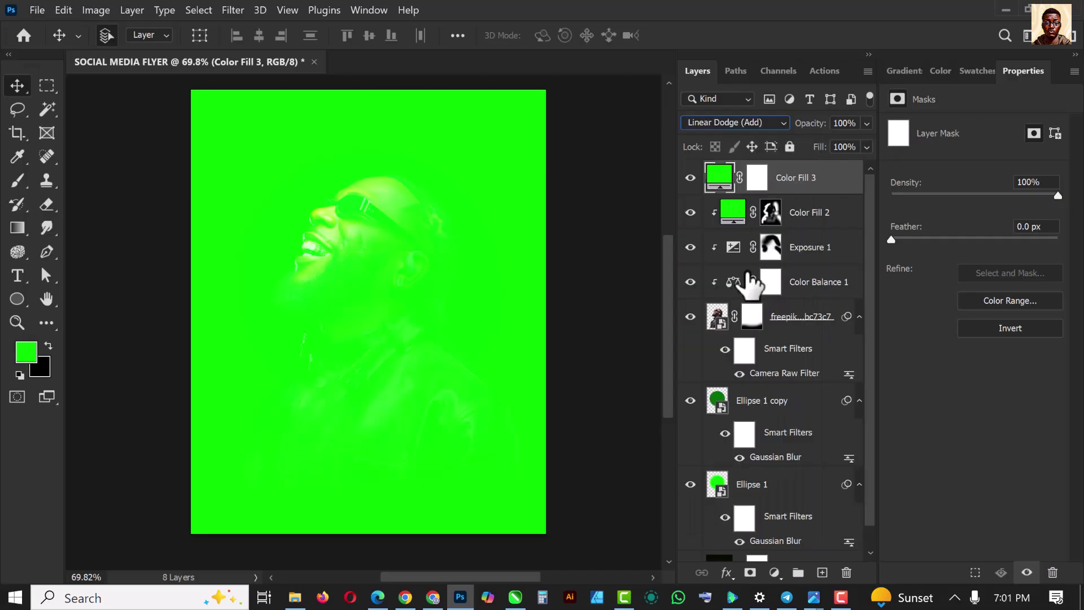
# Step: Clip Color Fill 3 to the portrait and invert its mask to black
pyautogui.rightClick(844, 188)
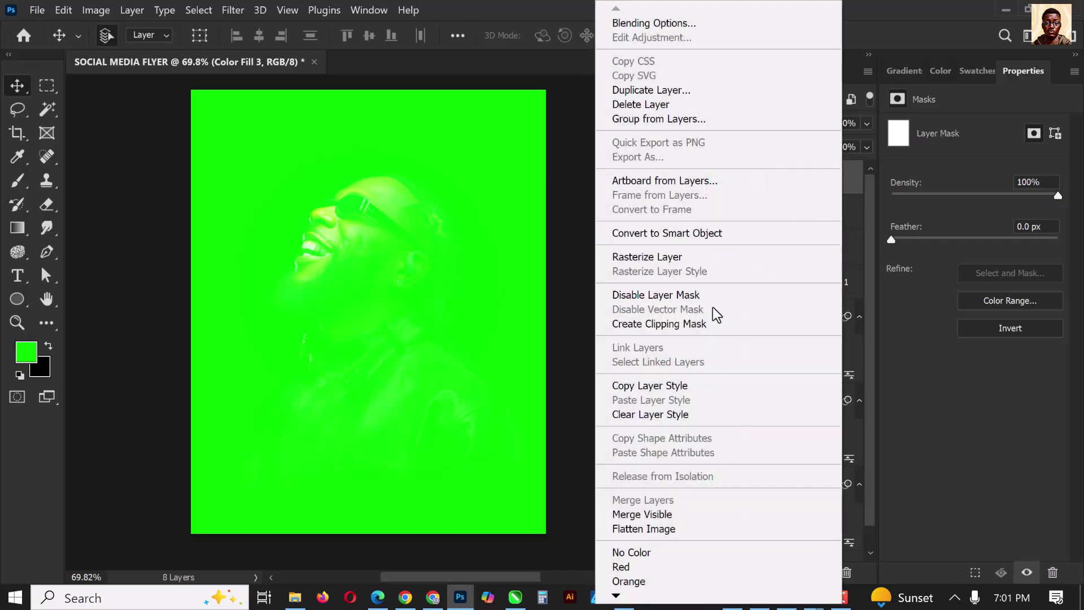
pyautogui.click(701, 325)
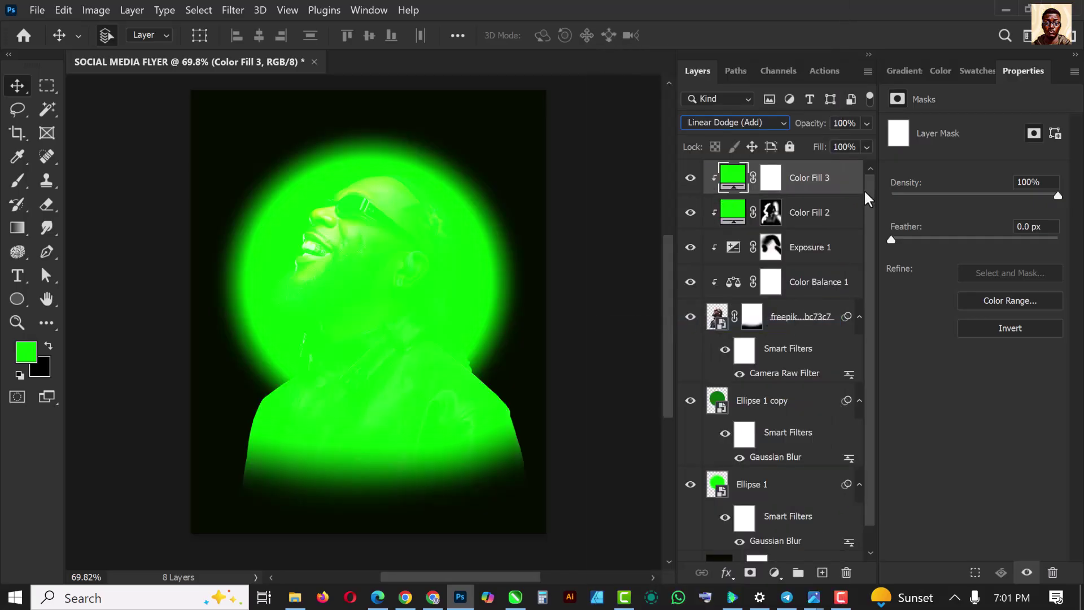
pyautogui.click(771, 179)
pyautogui.hotkey('ctrl', 'i')
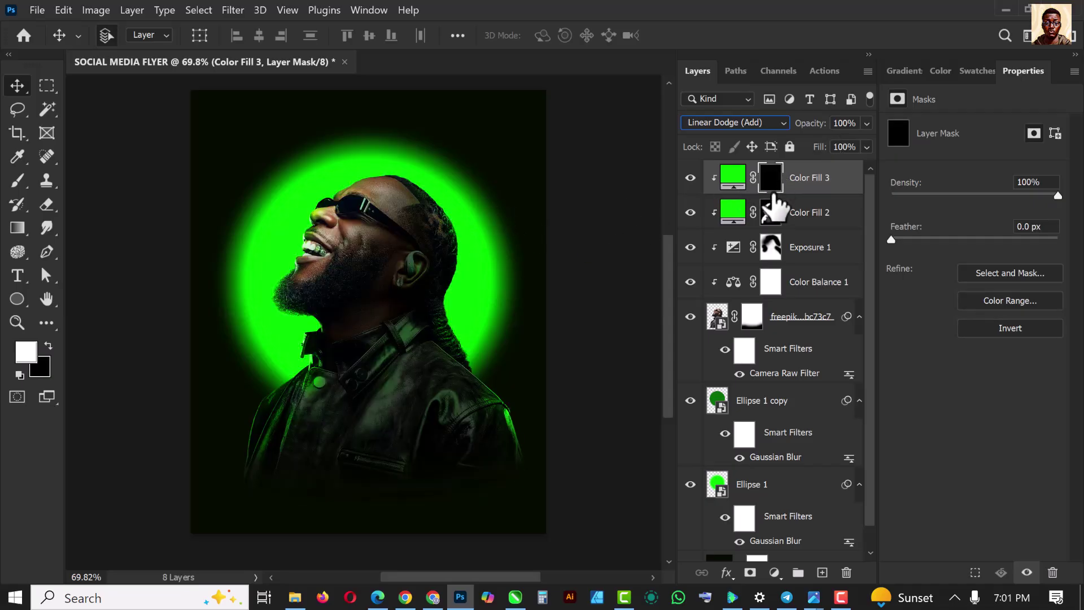
# Step: In Color Fill 3's Blending Options, split the Underlying Layer black slider to 0/122
pyautogui.rightClick(847, 181)
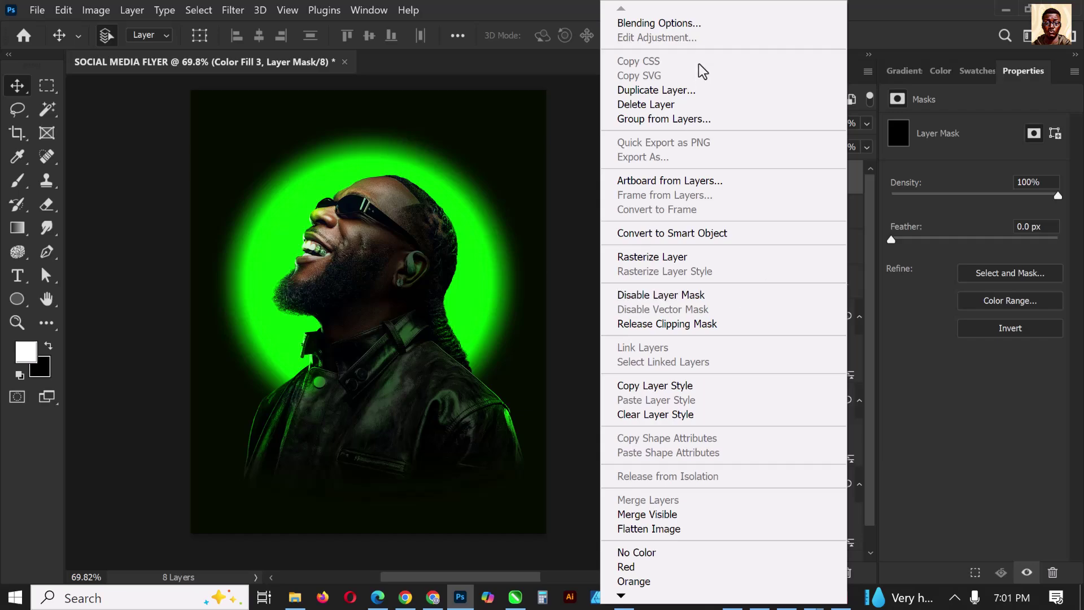
pyautogui.click(650, 22)
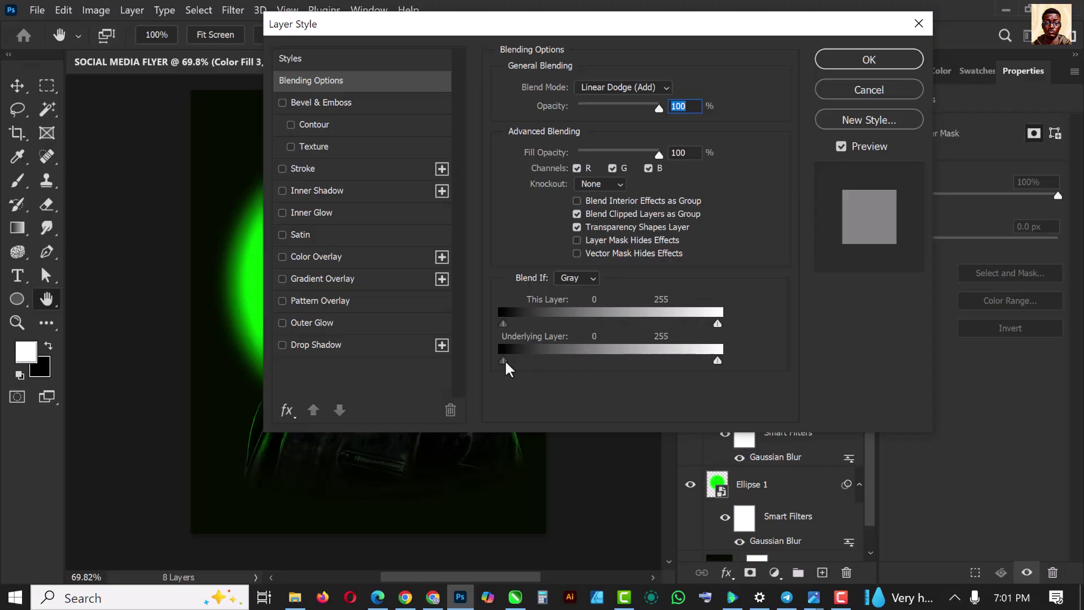
pyautogui.moveTo(505, 360); pyautogui.dragTo(607, 367)
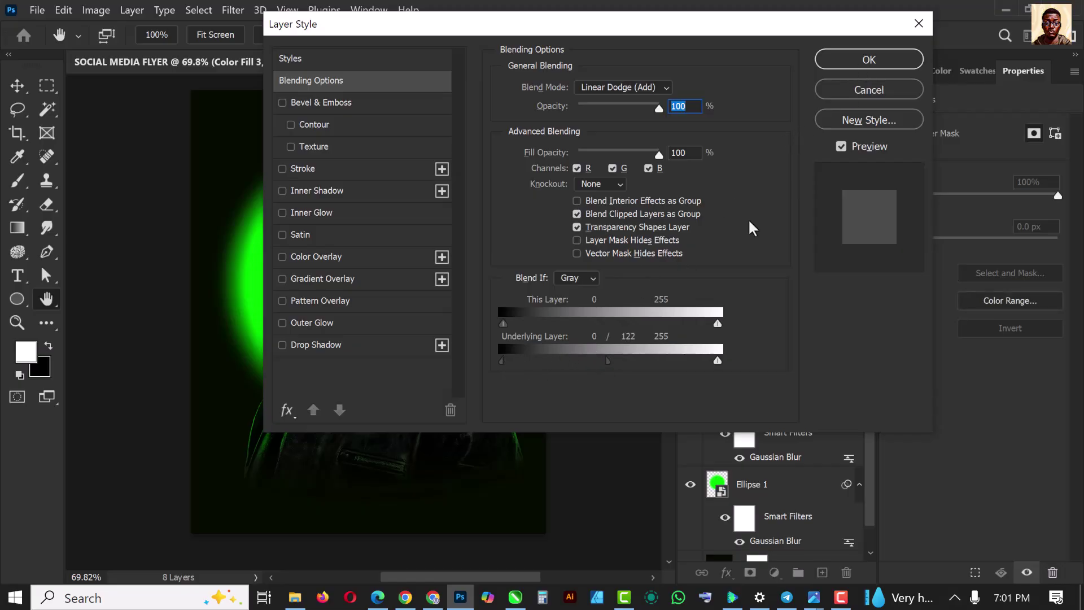
pyautogui.click(864, 62)
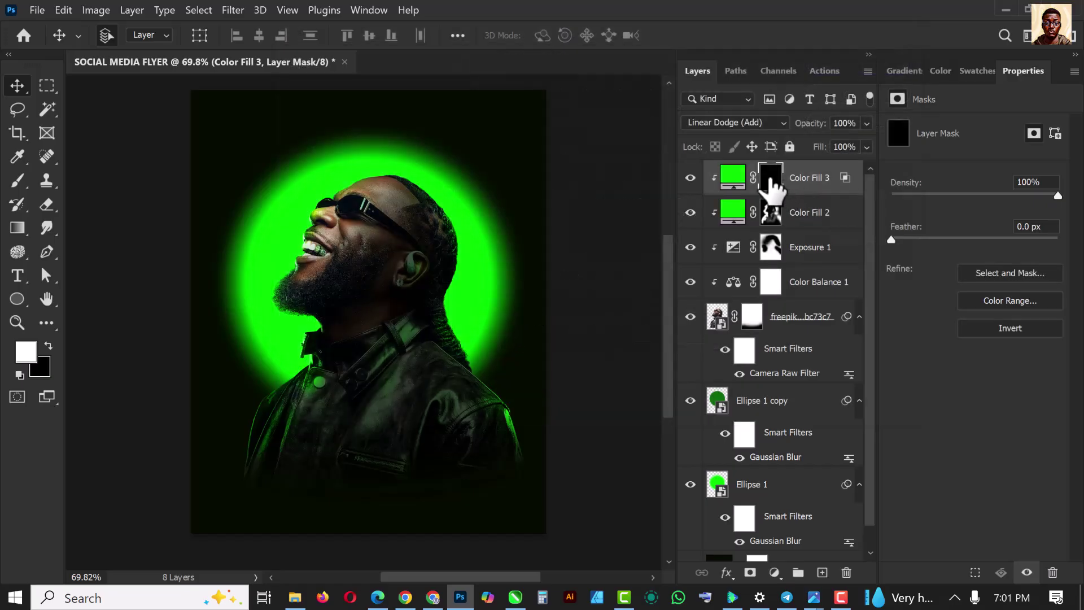
# Step: Paint green into Color Fill 3's mask at full flow along the hair edge and neck
pyautogui.keyDown('alt'); pyautogui.click(714, 229); pyautogui.keyUp('alt')
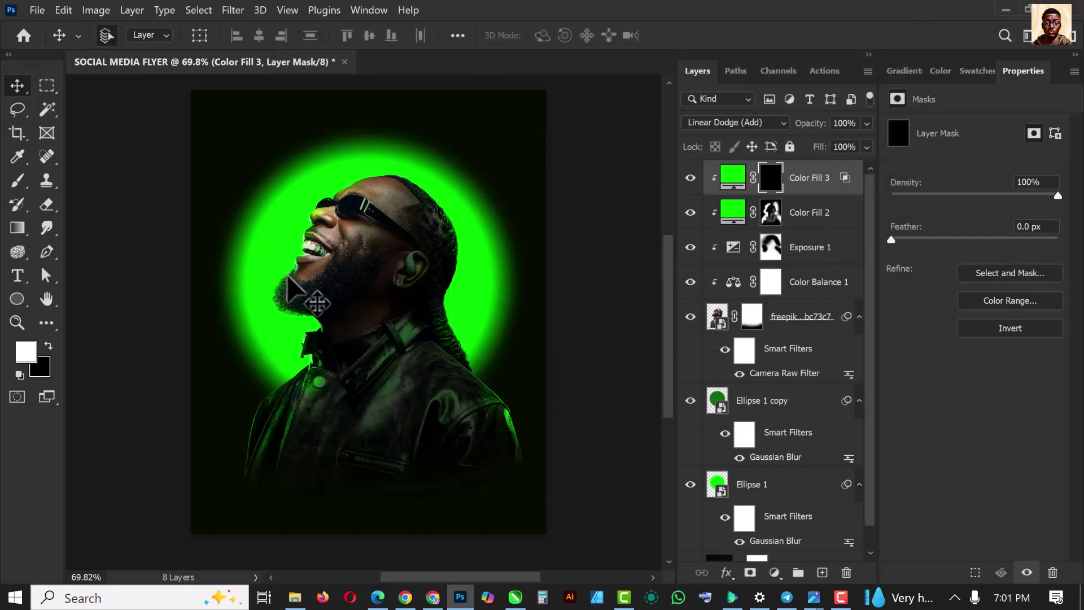
pyautogui.press('b')
pyautogui.scroll(5, 471, 194)
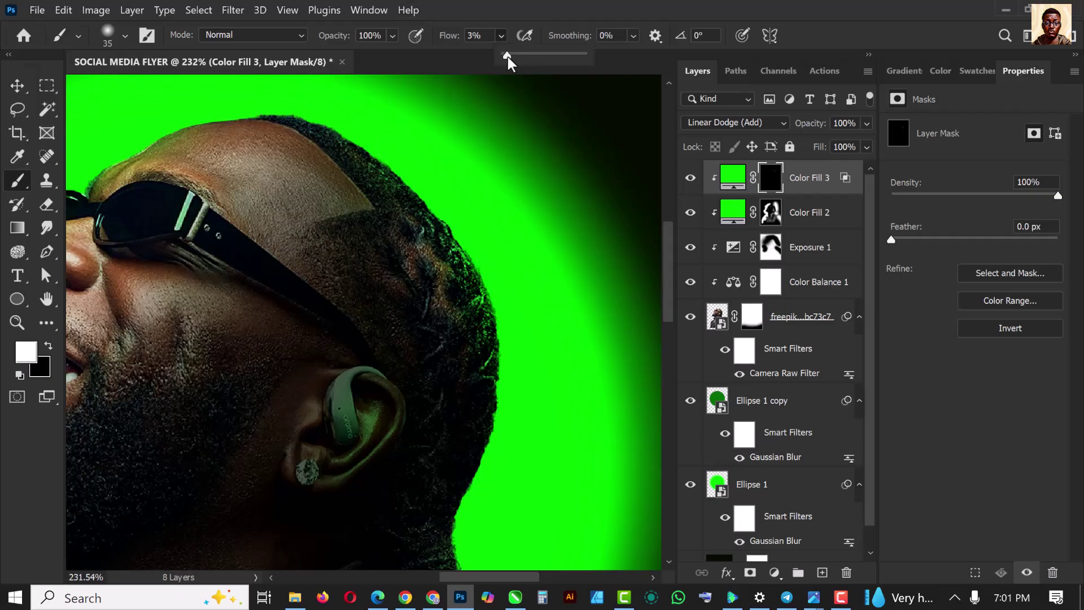
pyautogui.click(339, 116)
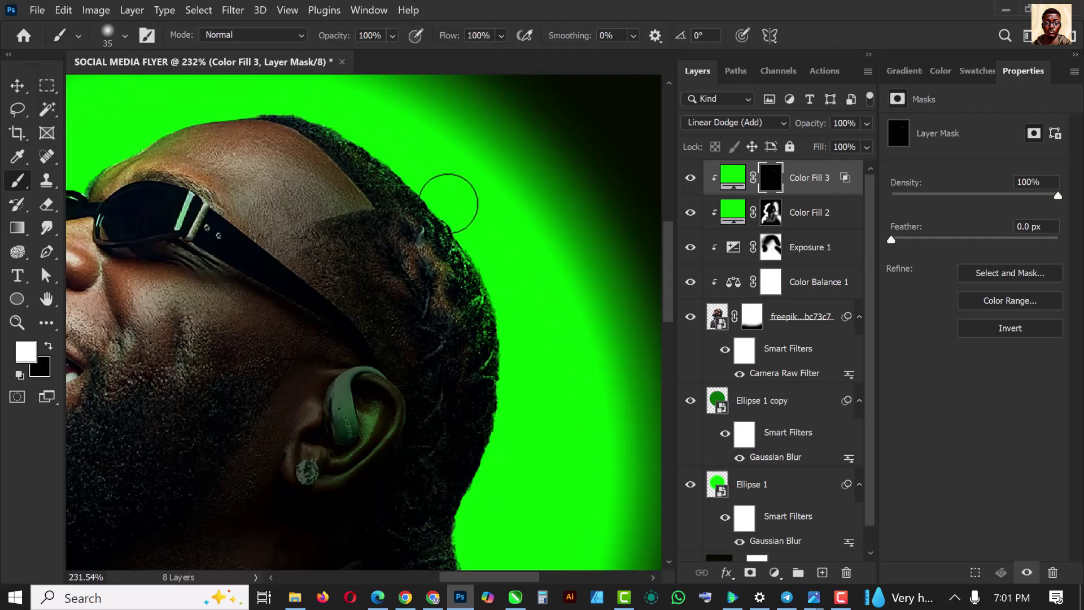
pyautogui.moveTo(403, 176)
pyautogui.mouseDown()
pyautogui.moveTo(495, 323)
pyautogui.moveTo(478, 272)
pyautogui.moveTo(499, 393)
pyautogui.mouseUp()
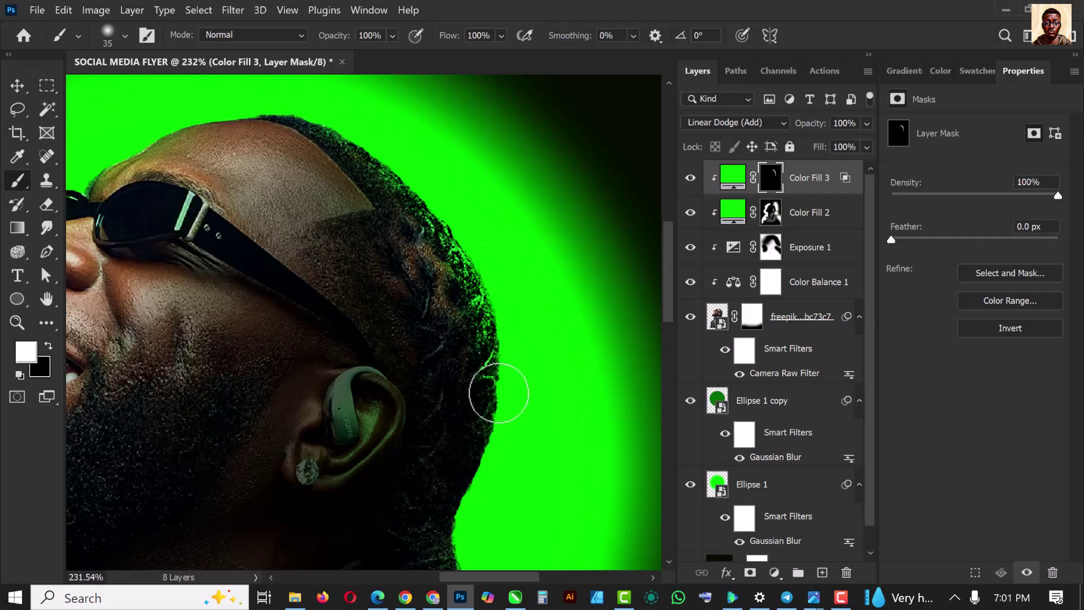
pyautogui.scroll(-5, 414, 150)
pyautogui.scroll(4, 445, 235)
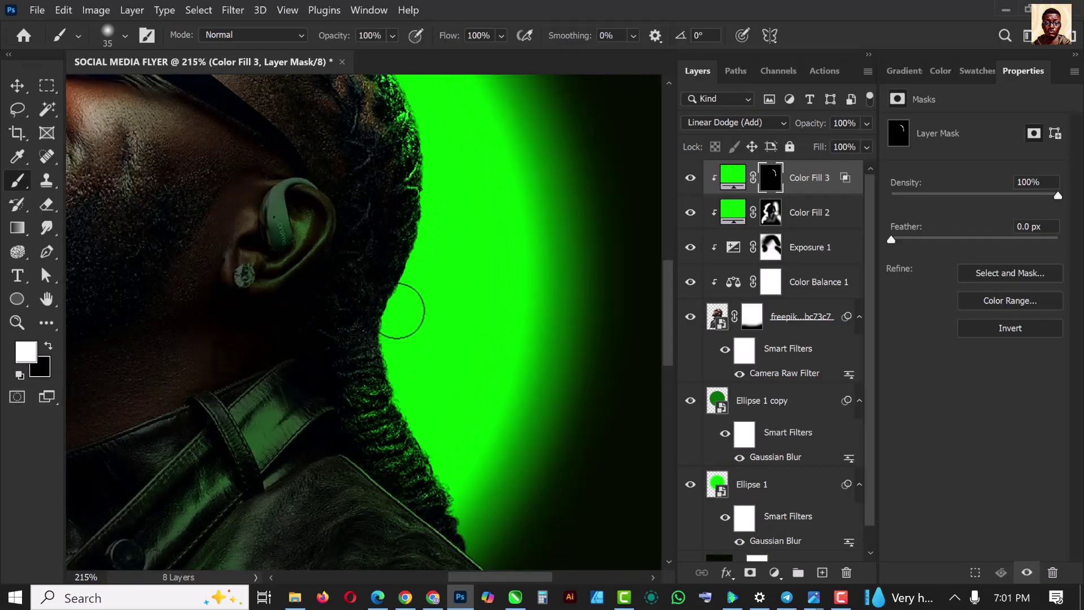
pyautogui.moveTo(401, 311)
pyautogui.mouseDown()
pyautogui.moveTo(393, 337)
pyautogui.moveTo(455, 512)
pyautogui.mouseUp()
# Step: Paint green onto the top of the head, zooming in and out to check
pyautogui.scroll(-3, 448, 467)
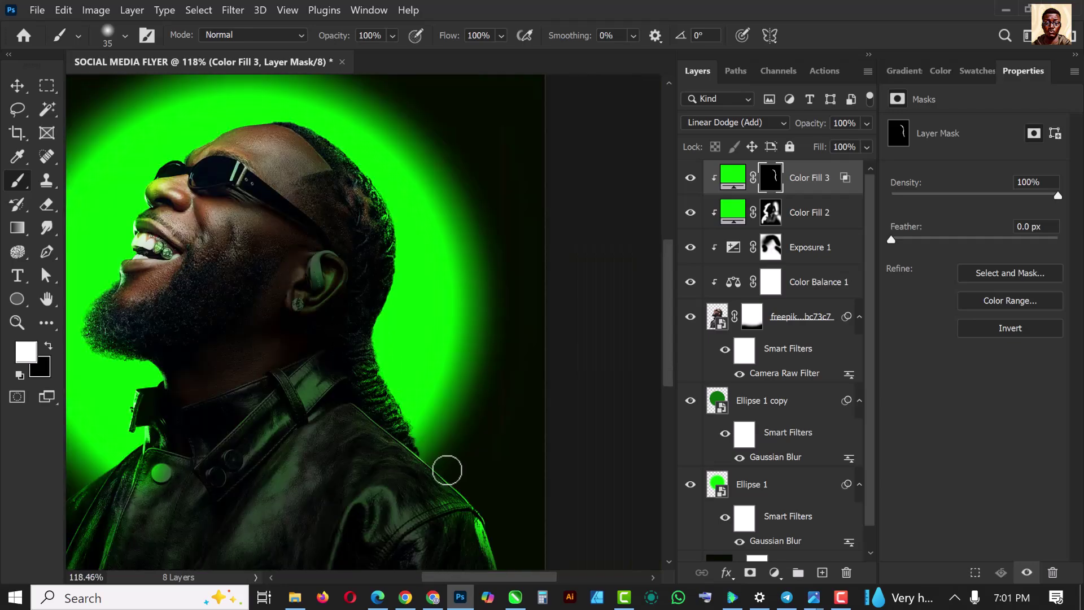
pyautogui.scroll(2, 406, 448)
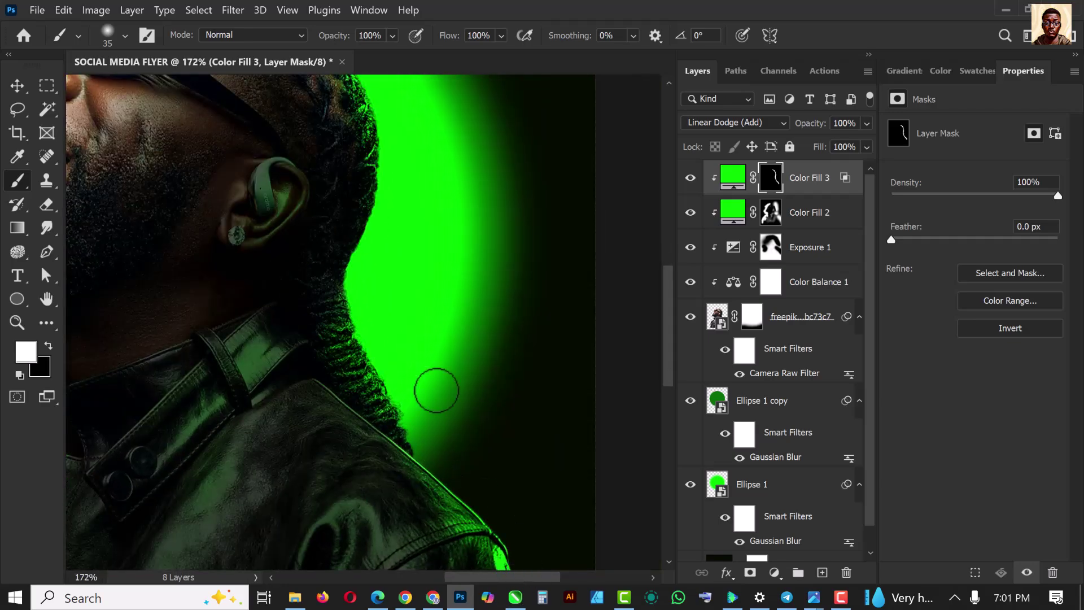
pyautogui.scroll(-5, 436, 390)
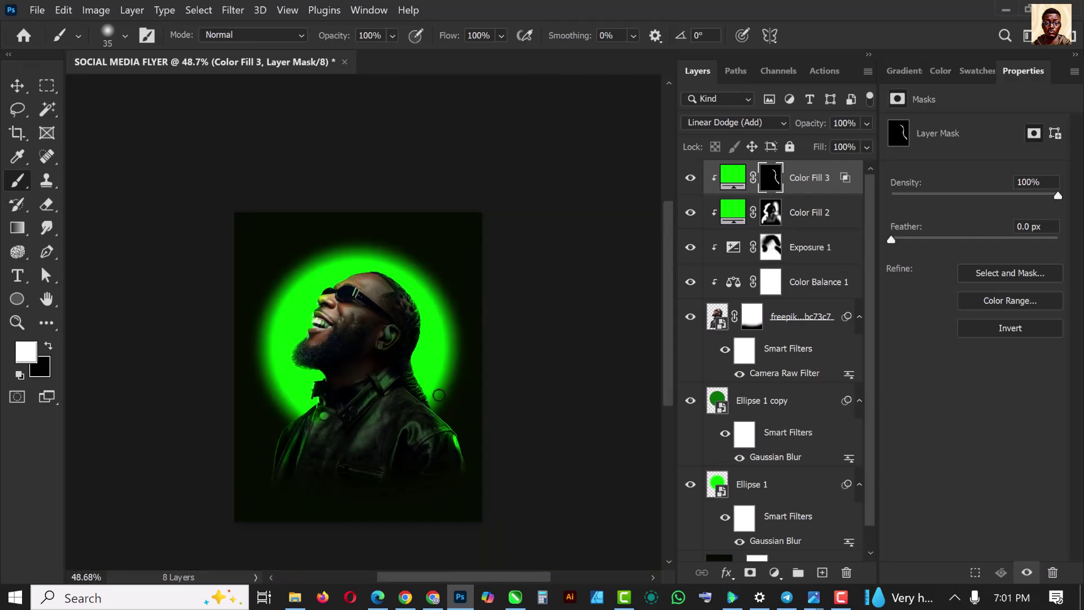
pyautogui.scroll(4, 339, 255)
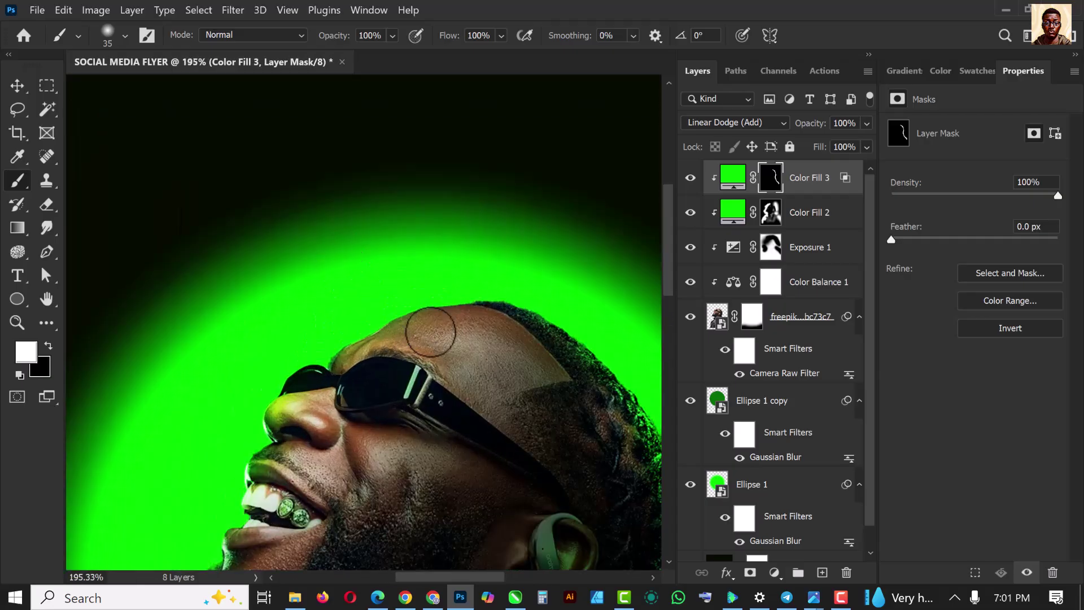
pyautogui.moveTo(394, 311); pyautogui.dragTo(553, 287)
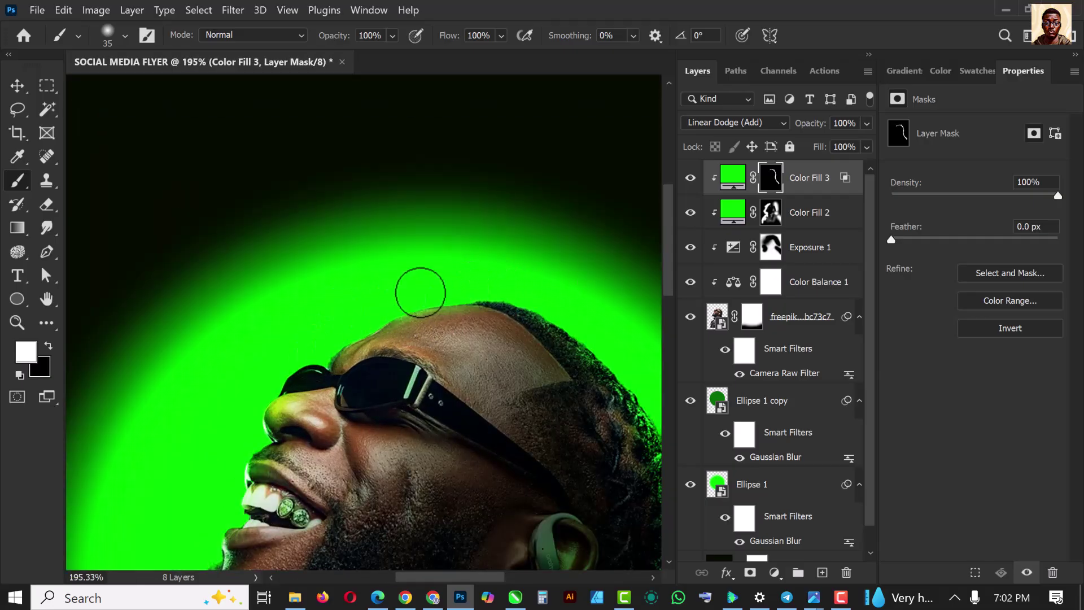
pyautogui.scroll(-2, 296, 379)
pyautogui.scroll(2, 527, 333)
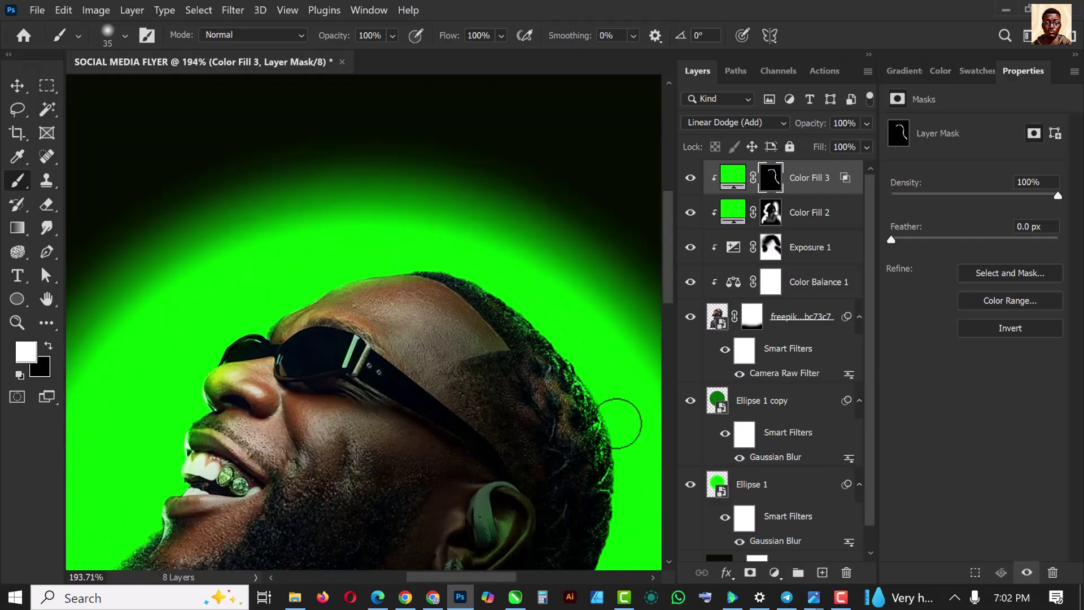
pyautogui.scroll(-3, 441, 255)
pyautogui.scroll(2, 452, 235)
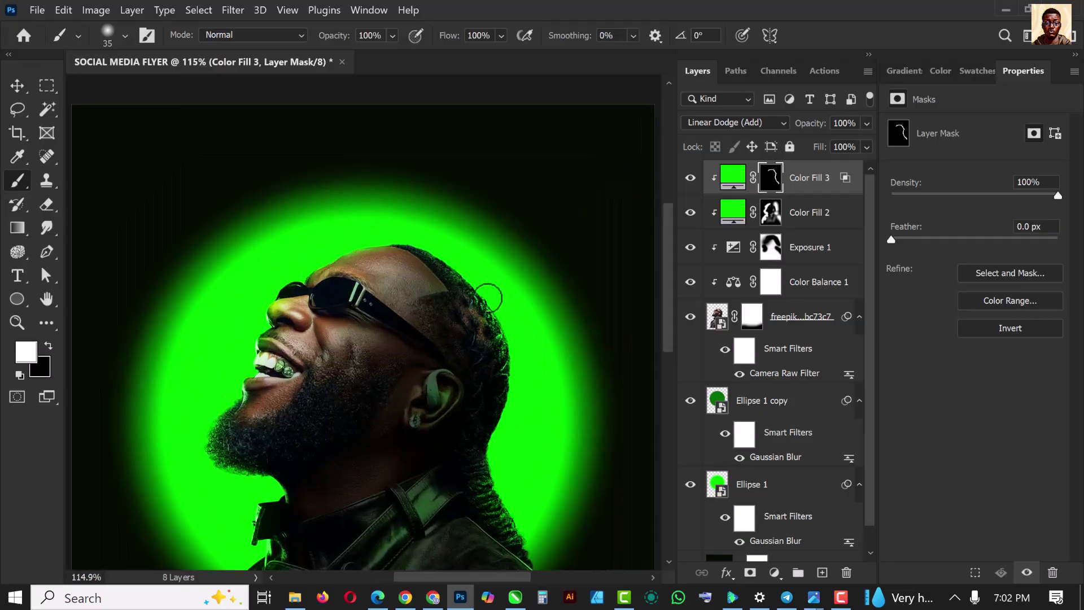
# Step: Enlarge the brush to 150 and zoom around to review the green rim glow
pyautogui.press(']')
pyautogui.press(']')
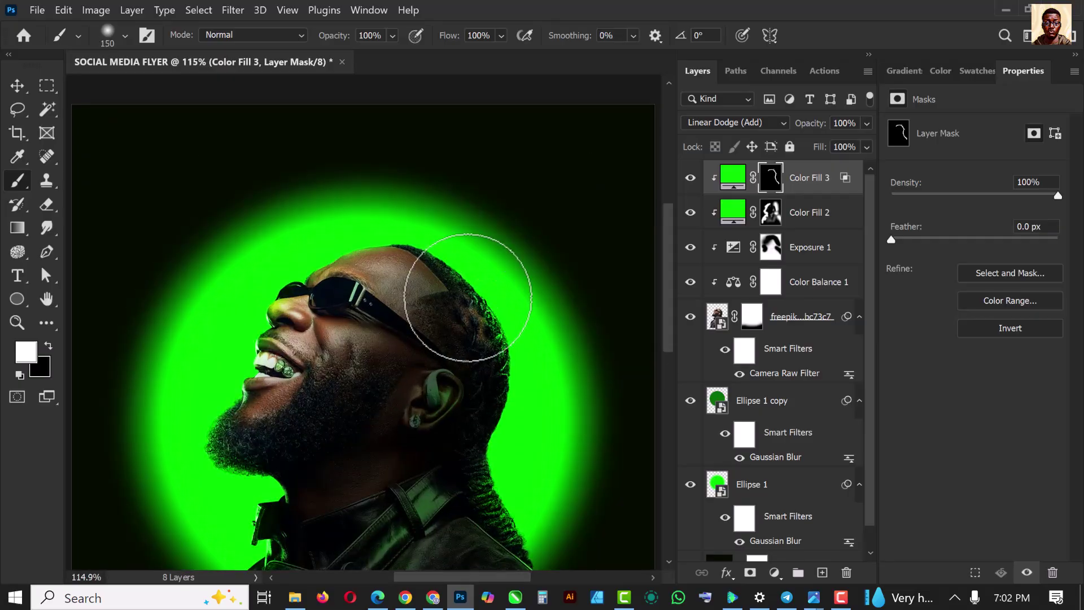
pyautogui.scroll(-2, 508, 314)
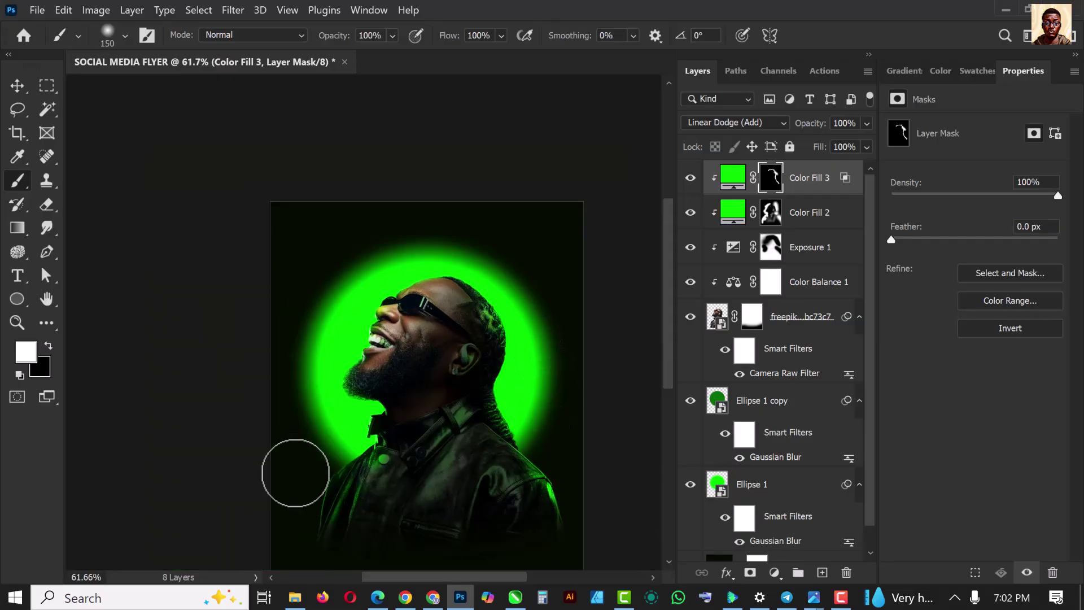
pyautogui.scroll(1, 347, 416)
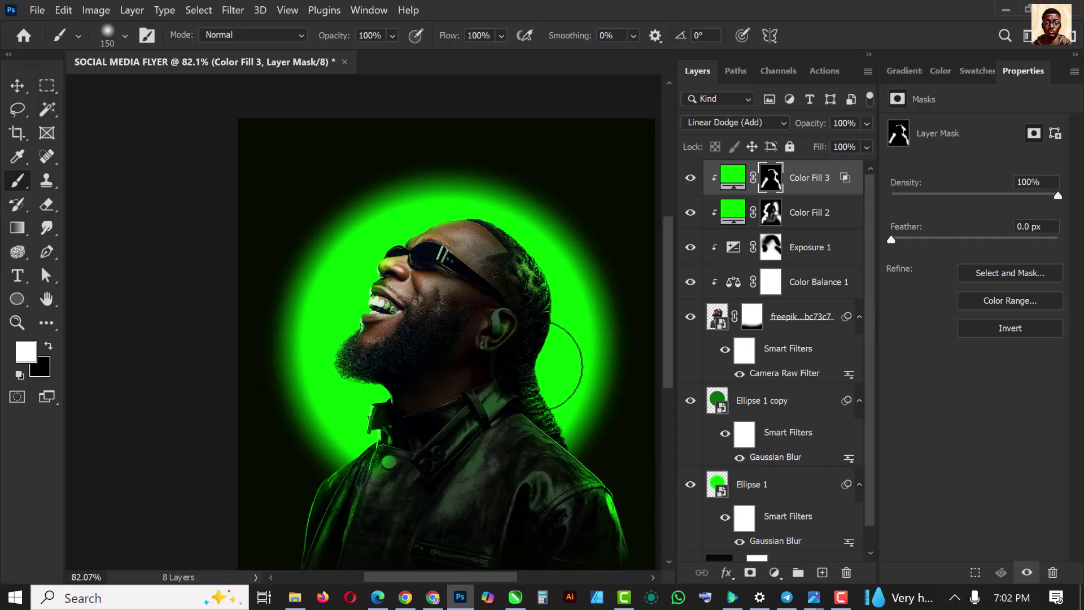
pyautogui.scroll(1, 497, 399)
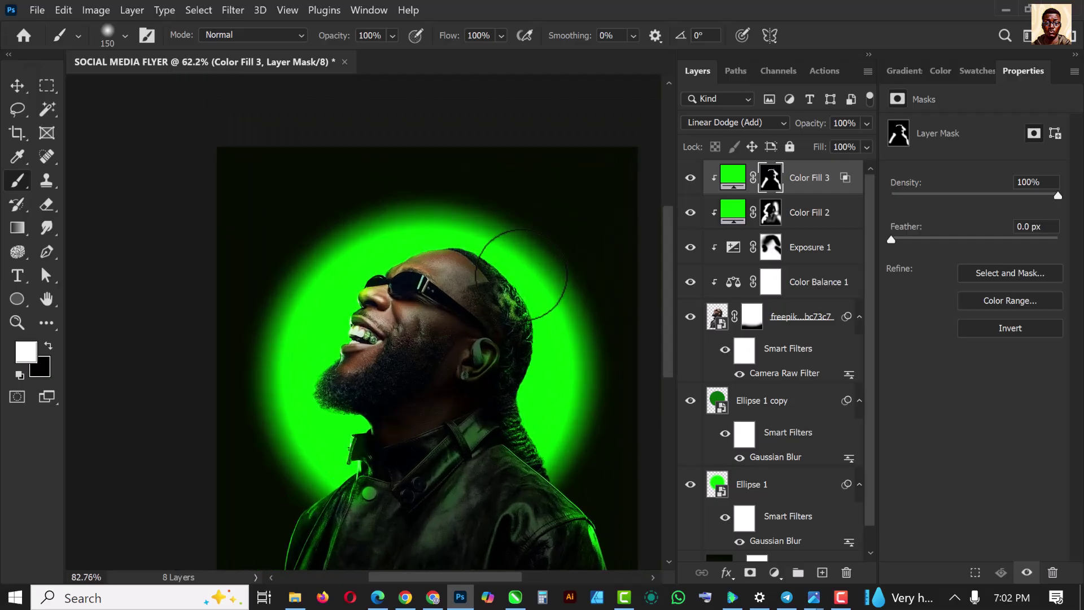
pyautogui.scroll(1, 523, 274)
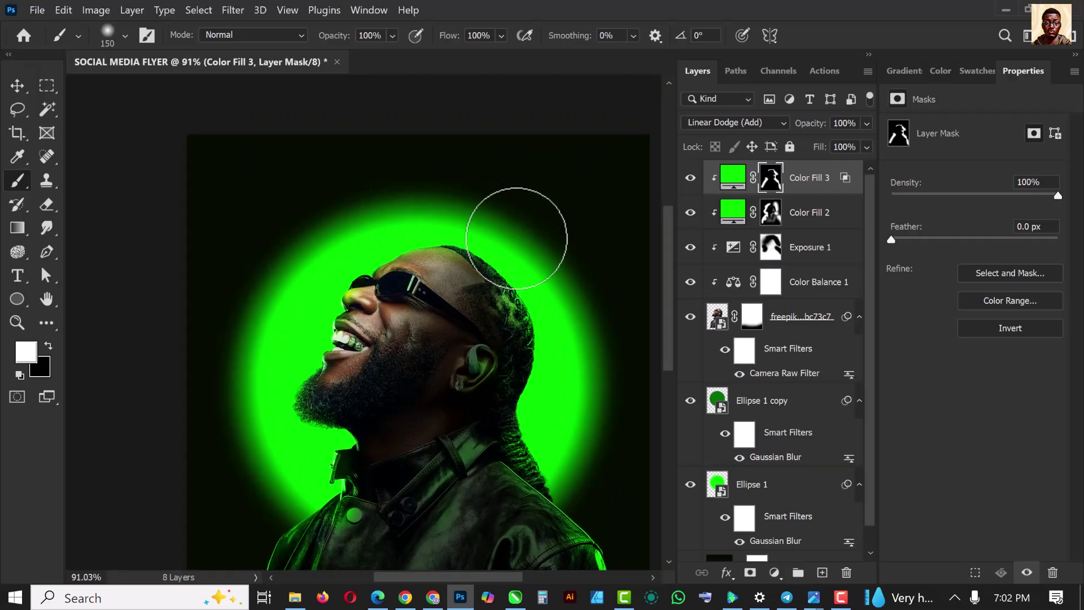
pyautogui.scroll(3, 465, 249)
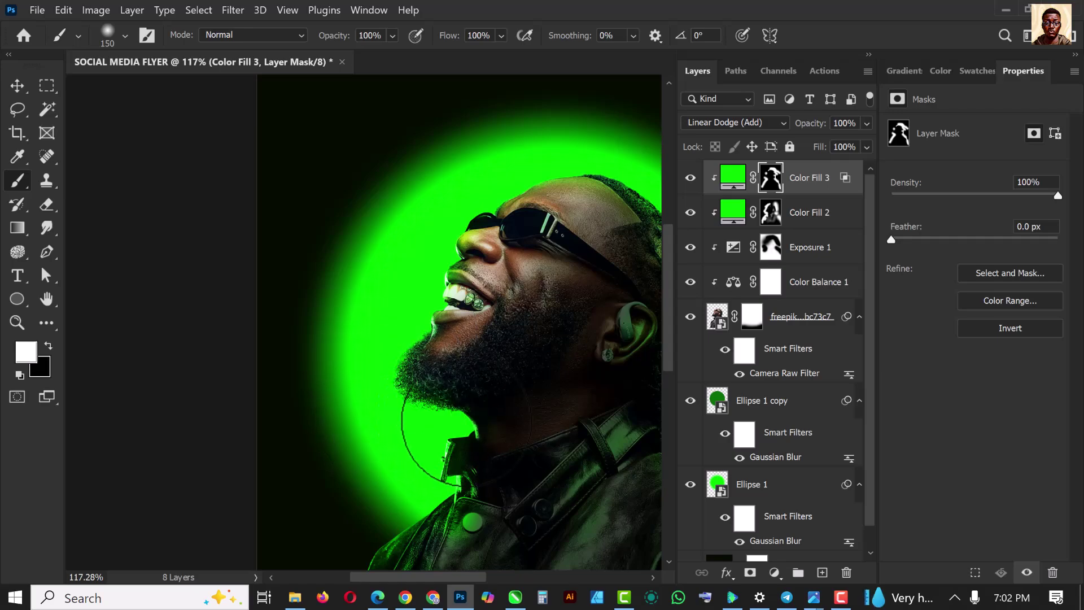
pyautogui.scroll(-7, 395, 382)
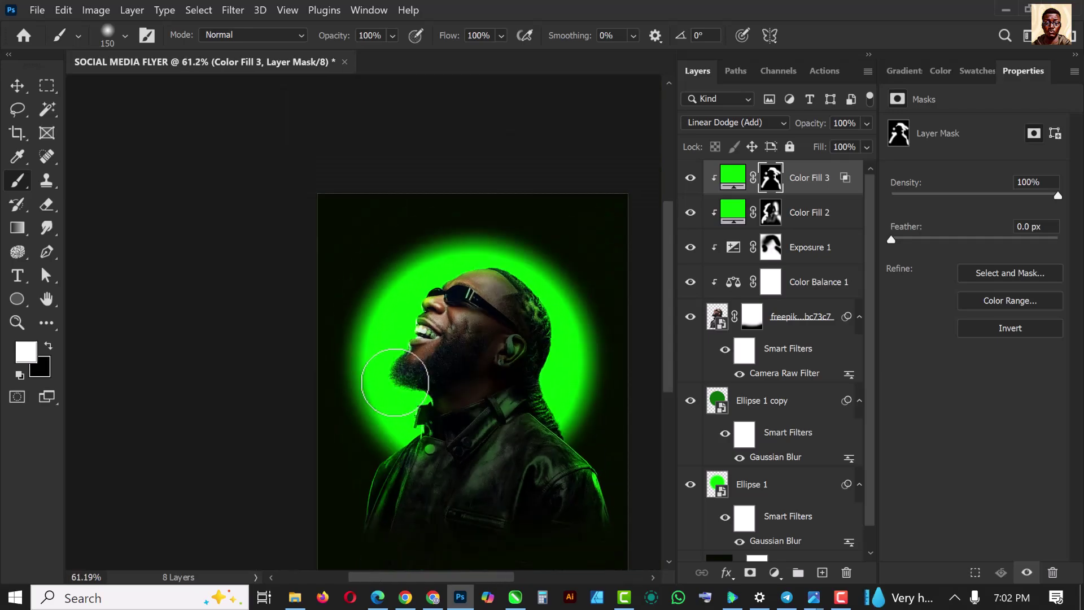
pyautogui.scroll(-1, 441, 435)
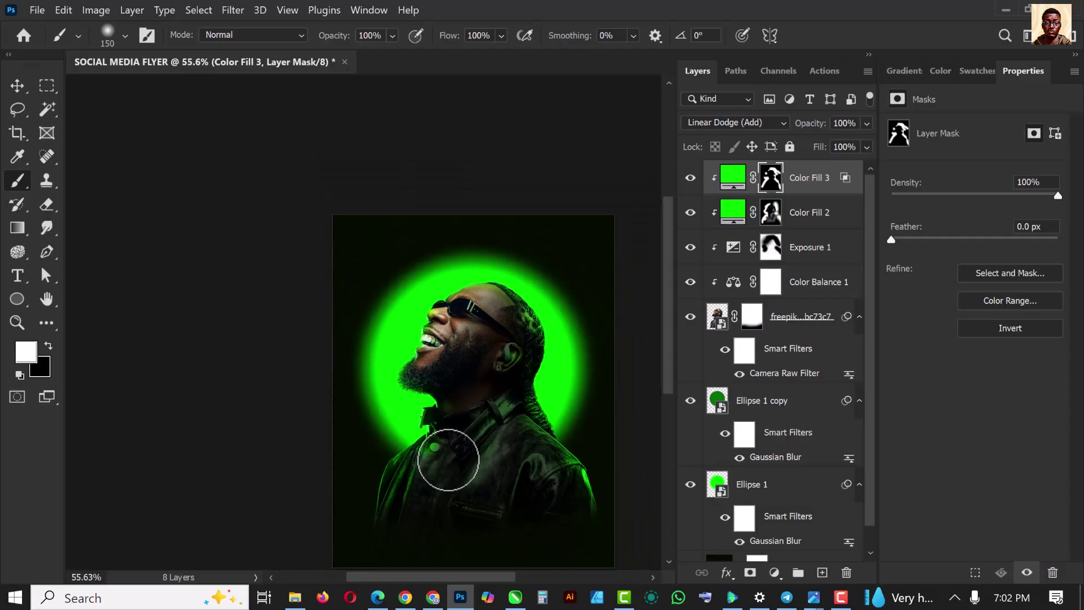
pyautogui.scroll(4, 486, 434)
# Step: With the Move tool active, set Color Fill 3's opacity to 59%
pyautogui.click(18, 84)
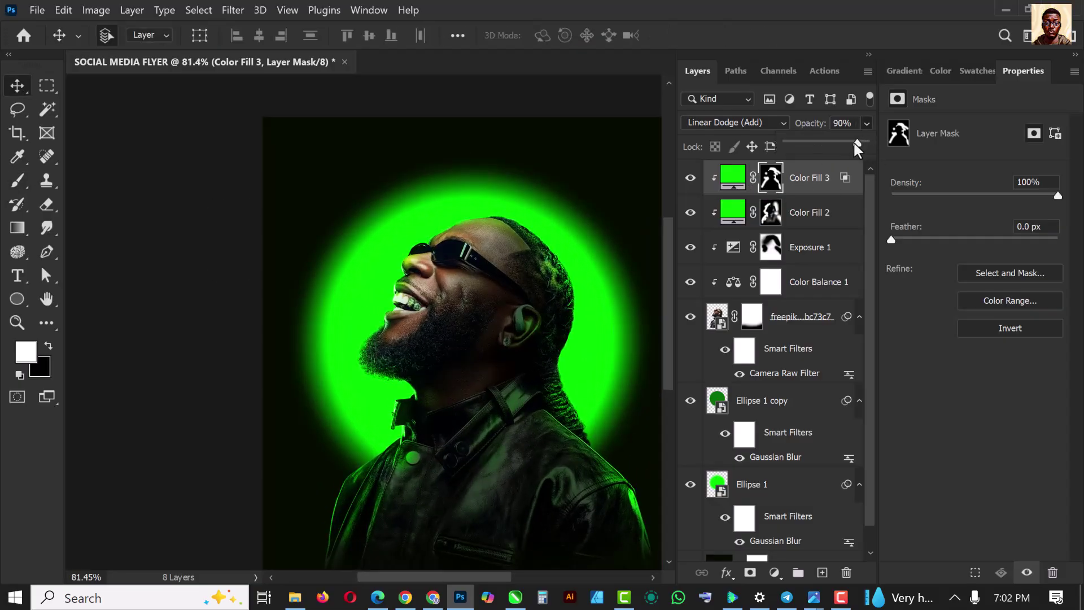
pyautogui.moveTo(832, 144); pyautogui.dragTo(832, 145)
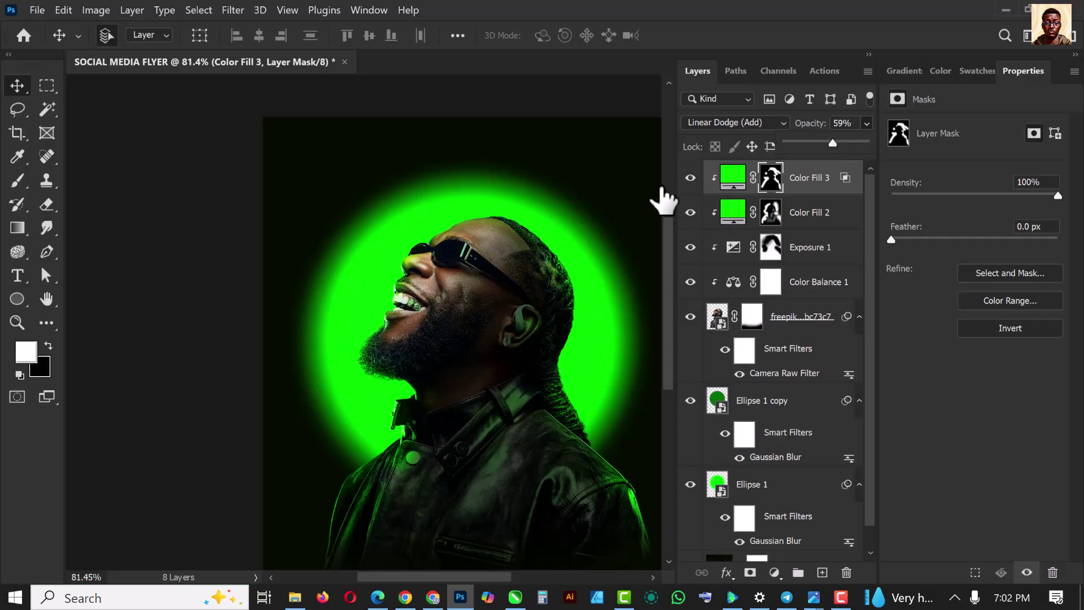
pyautogui.scroll(-3, 396, 221)
pyautogui.scroll(3, 520, 242)
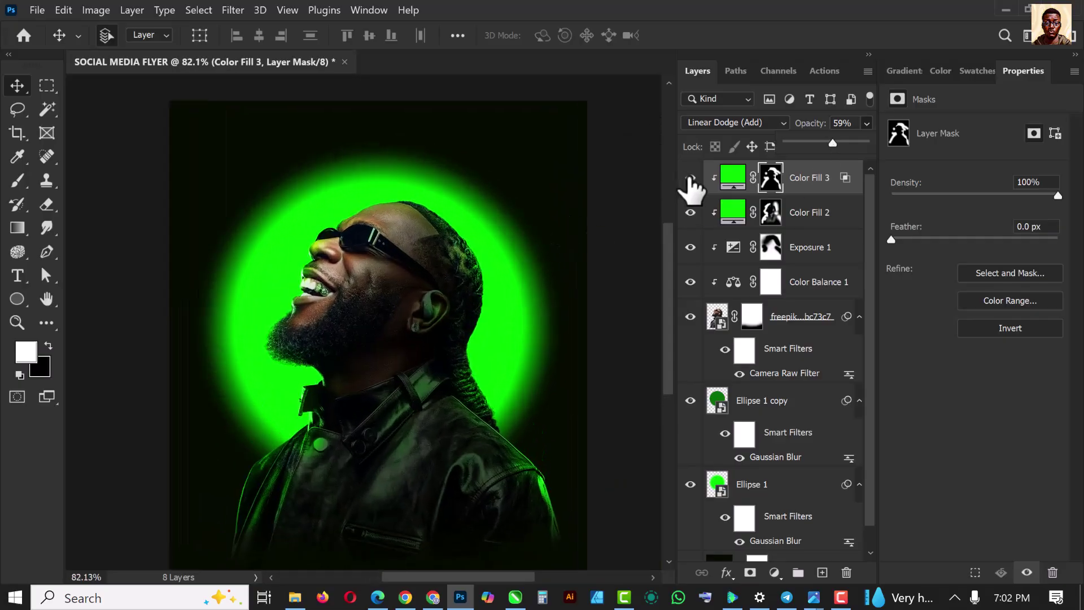
# Step: Toggle Color Fill 3 off and on to compare the glow, then target its colour fill
pyautogui.click(690, 178)
pyautogui.click(690, 178)
pyautogui.click(690, 179)
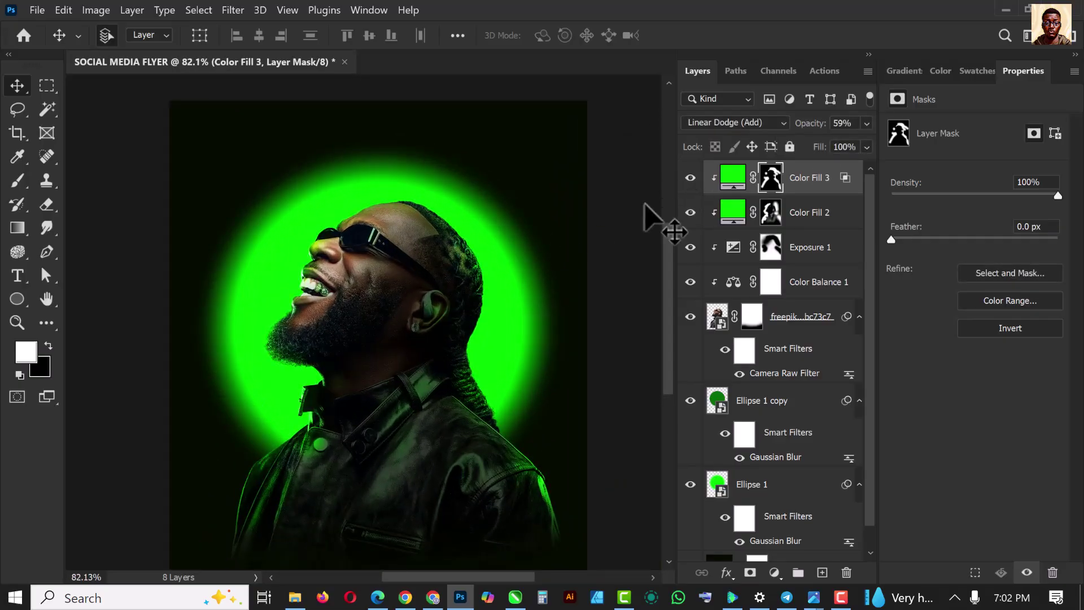
pyautogui.scroll(-1, 443, 237)
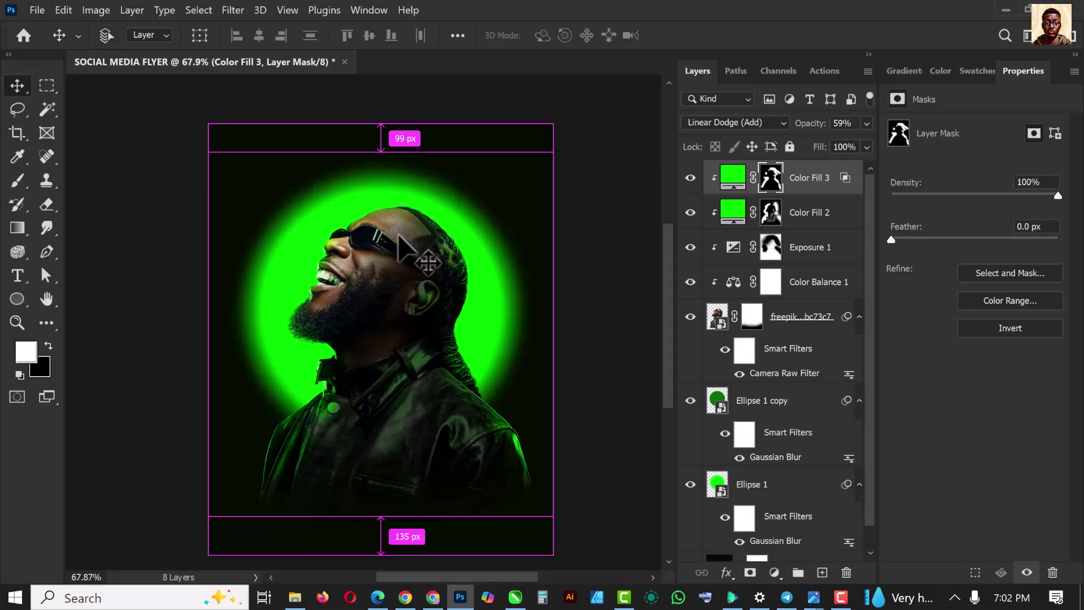
pyautogui.scroll(1, 399, 236)
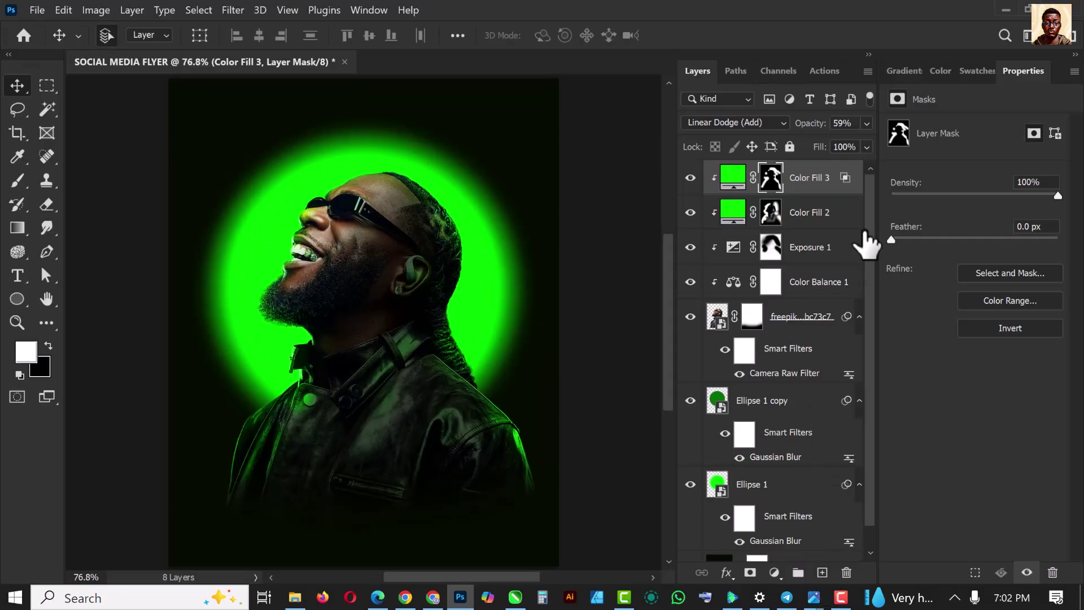
pyautogui.click(828, 179)
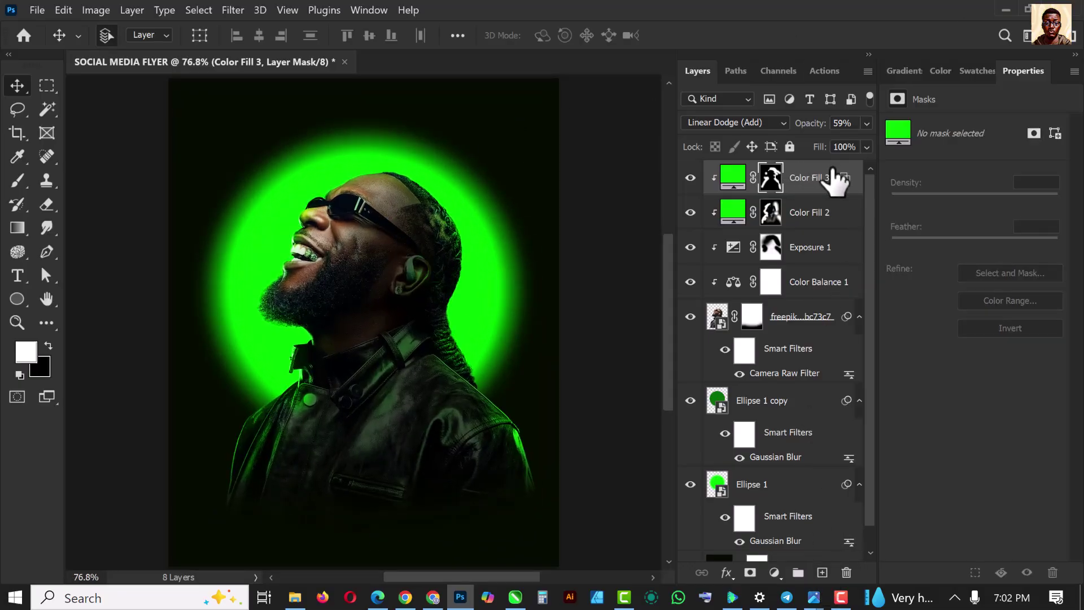
# Step: Group the portrait layers into an IMAGE group and add a new empty layer
pyautogui.keyDown('shift'); pyautogui.click(810, 326); pyautogui.keyUp('shift')
pyautogui.hotkey('ctrl', 'g')
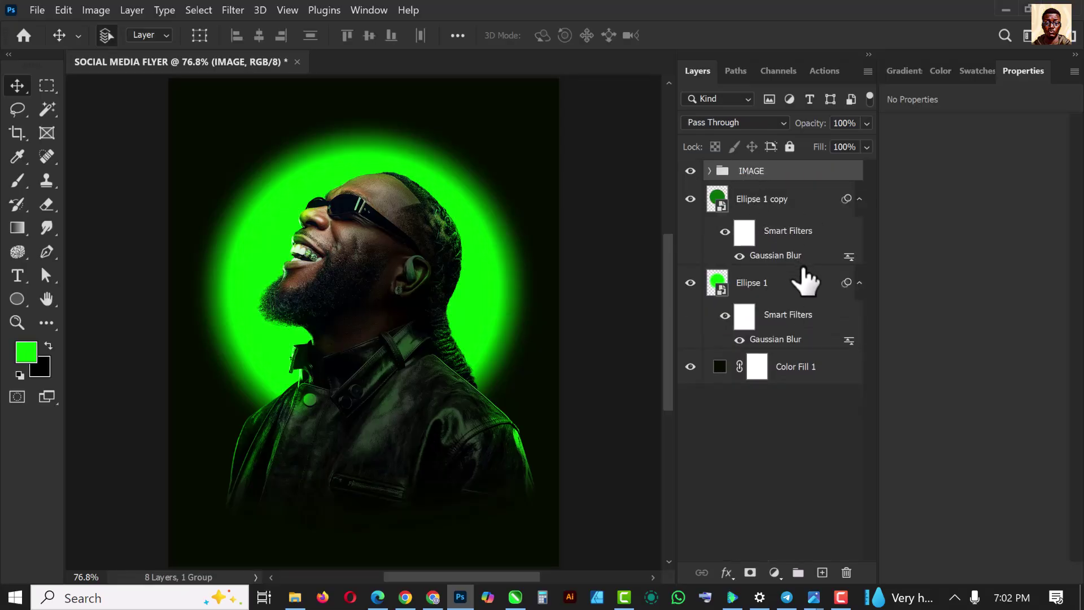
pyautogui.click(823, 573)
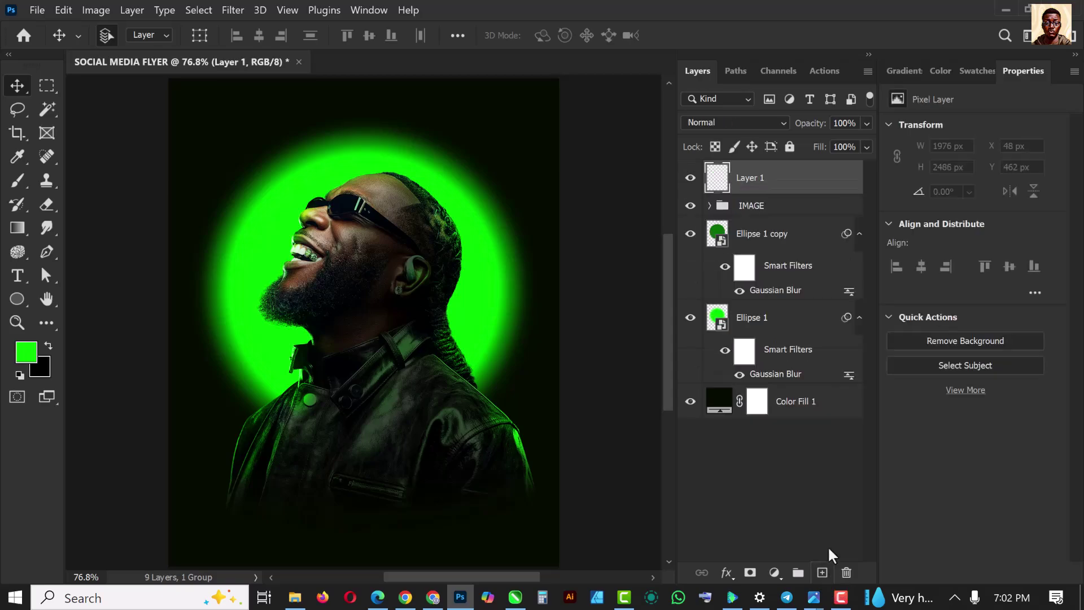
pyautogui.scroll(-2, 472, 412)
pyautogui.scroll(2, 472, 412)
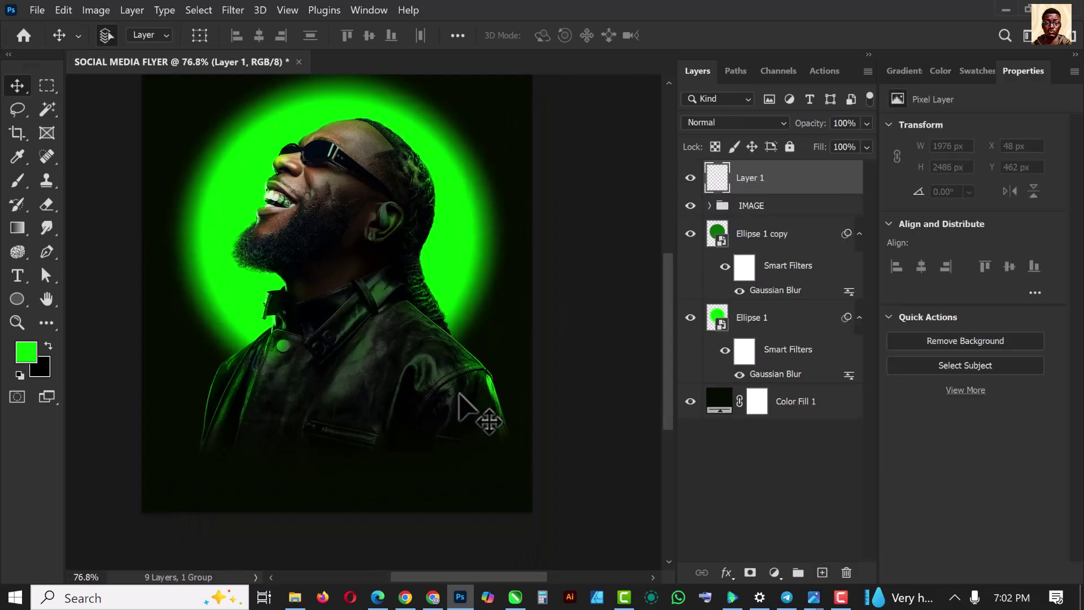
# Step: Paint soft green across the lower left and right with a ~1100 px brush, blended in Screen mode
pyautogui.press('b')
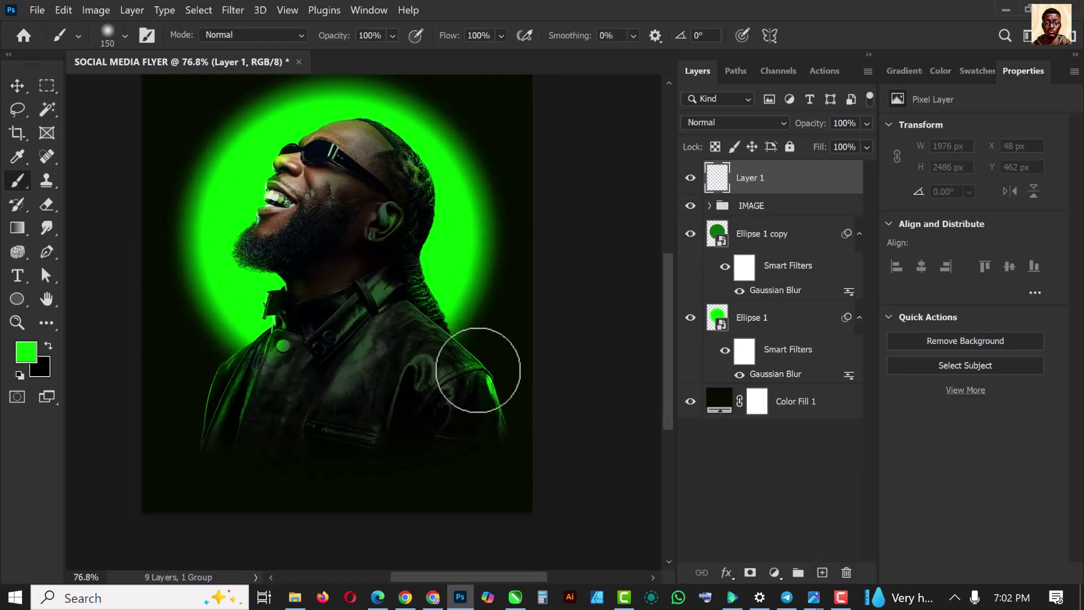
pyautogui.press(']')
pyautogui.press(']')
pyautogui.press(']')
pyautogui.press(']')
pyautogui.press(']')
pyautogui.press(']')
pyautogui.press(']')
pyautogui.press(']')
pyautogui.press(']')
pyautogui.press(']')
pyautogui.press(']')
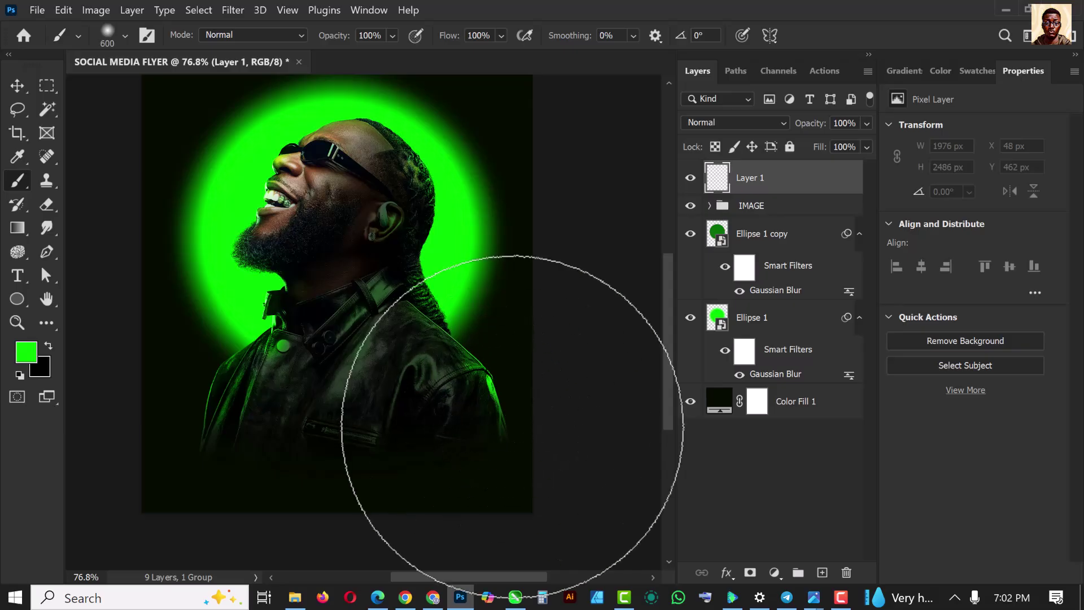
pyautogui.scroll(-1, 463, 365)
pyautogui.click(564, 440)
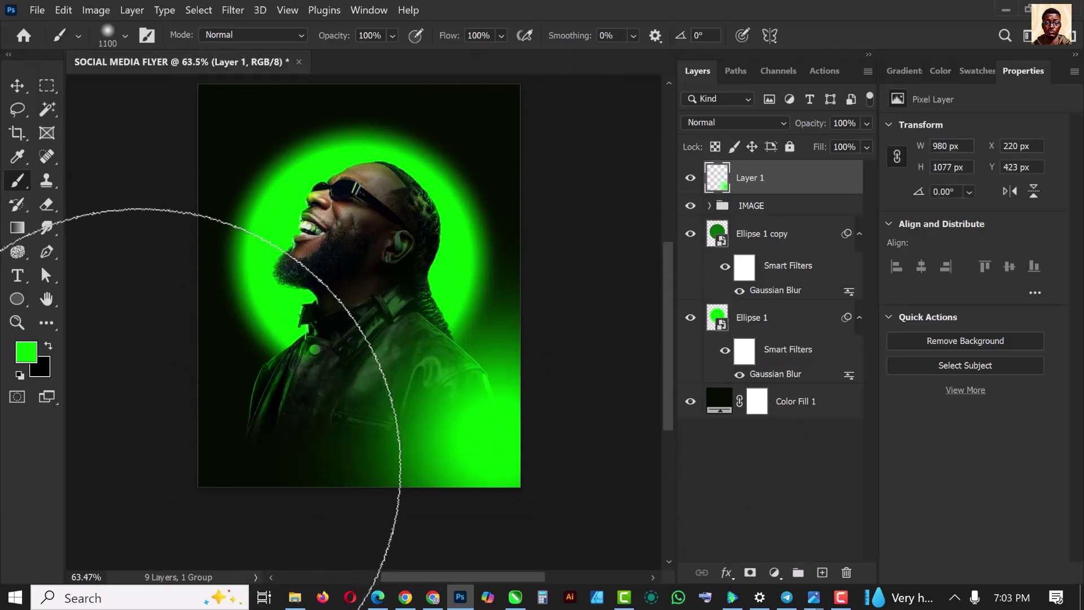
pyautogui.click(122, 480)
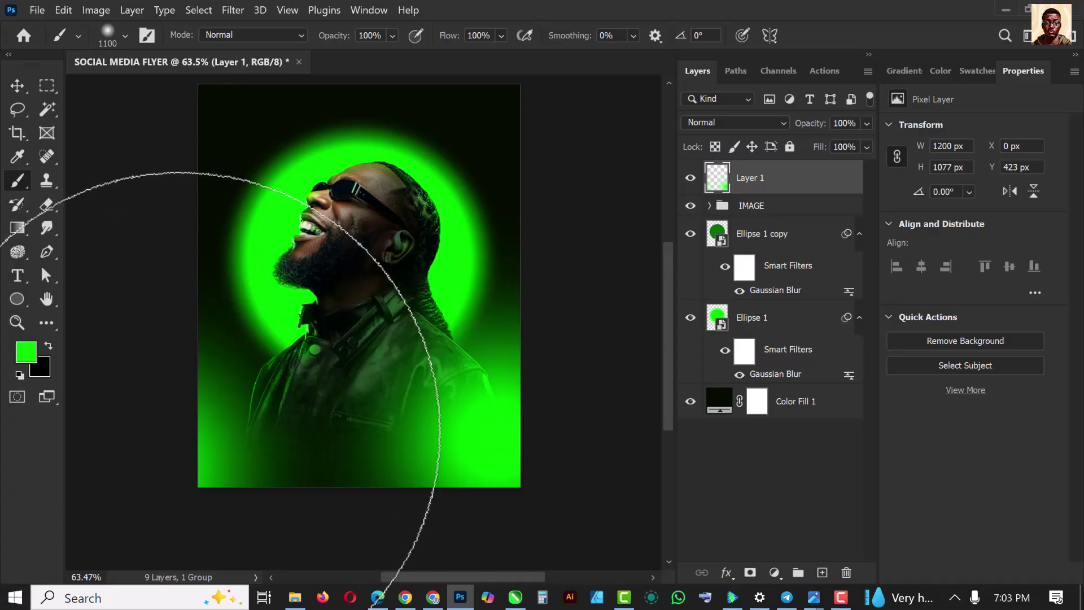
pyautogui.click(763, 122)
pyautogui.click(708, 263)
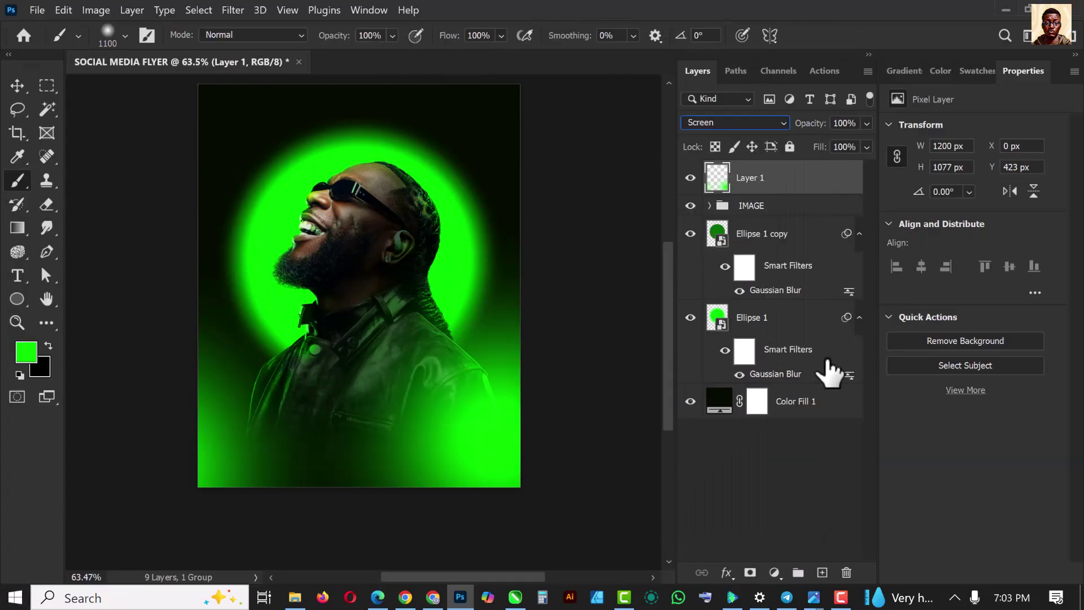
pyautogui.click(17, 85)
pyautogui.scroll(-2, 361, 257)
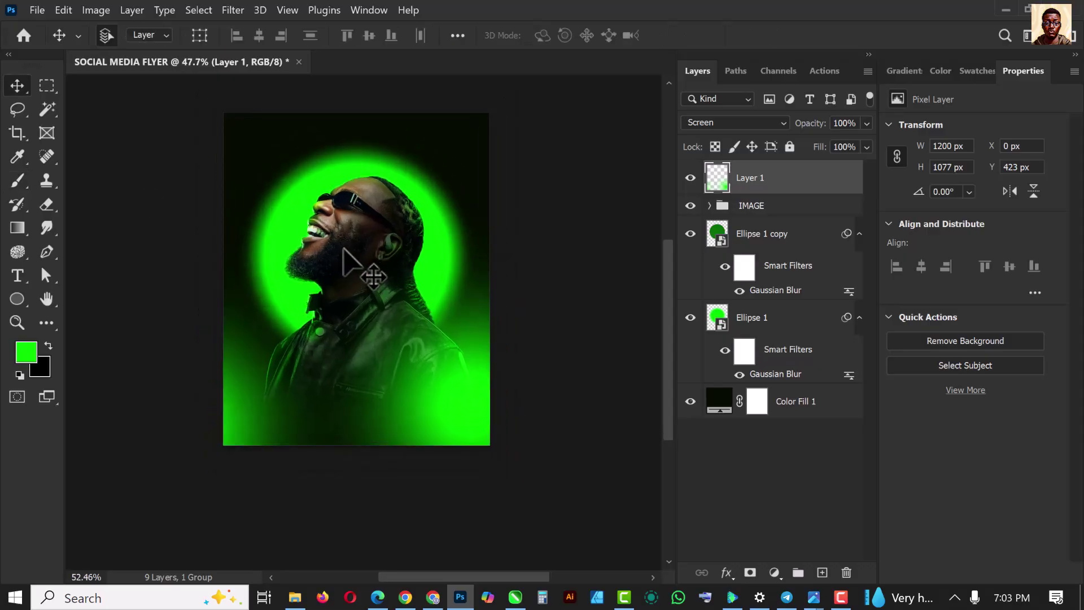
# Step: Move the green glow layer down to Y 546 px
pyautogui.scroll(2, 367, 271)
pyautogui.moveTo(478, 422); pyautogui.dragTo(478, 458)
pyautogui.scroll(-3, 463, 339)
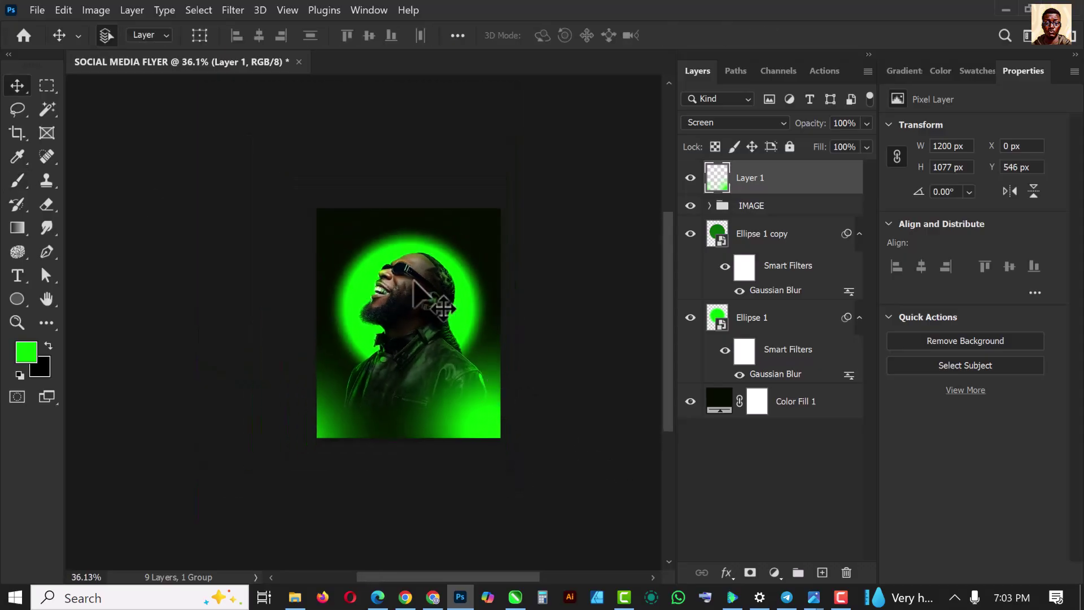
pyautogui.scroll(5, 431, 339)
pyautogui.scroll(-3, 384, 314)
pyautogui.scroll(3, 384, 313)
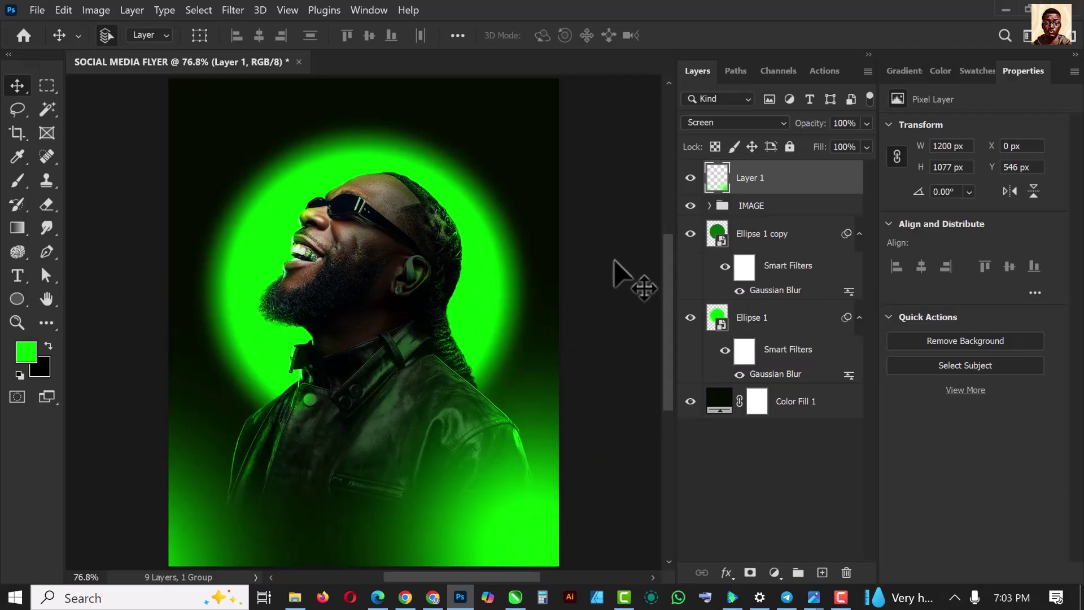
pyautogui.scroll(4, 356, 259)
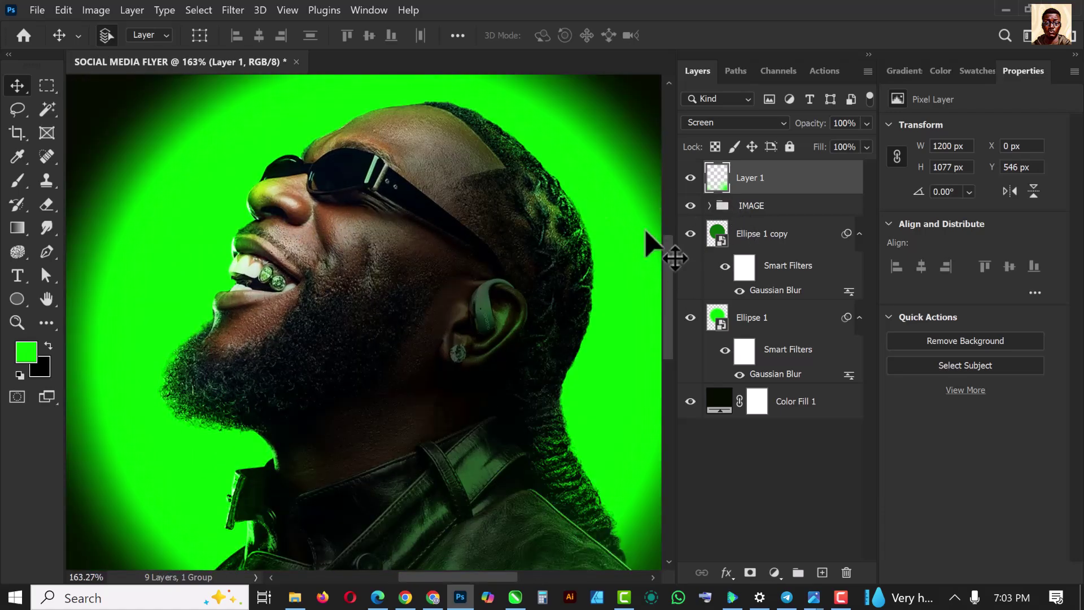
# Step: Toggle Layer 1's visibility to compare, leaving it hidden
pyautogui.click(691, 177)
pyautogui.click(691, 177)
pyautogui.click(691, 177)
pyautogui.scroll(-4, 347, 220)
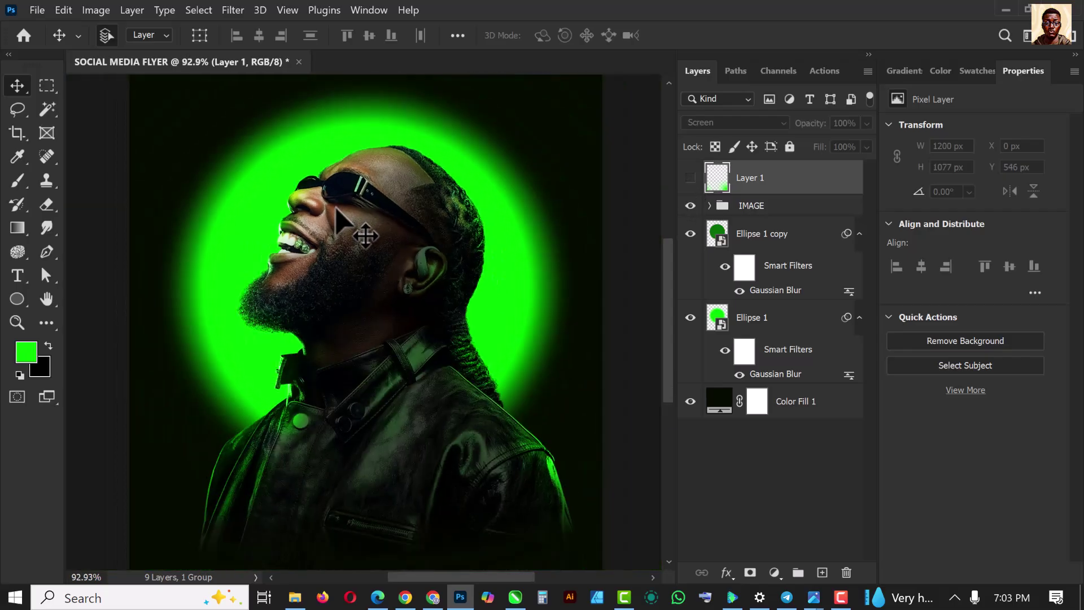
pyautogui.scroll(4, 339, 244)
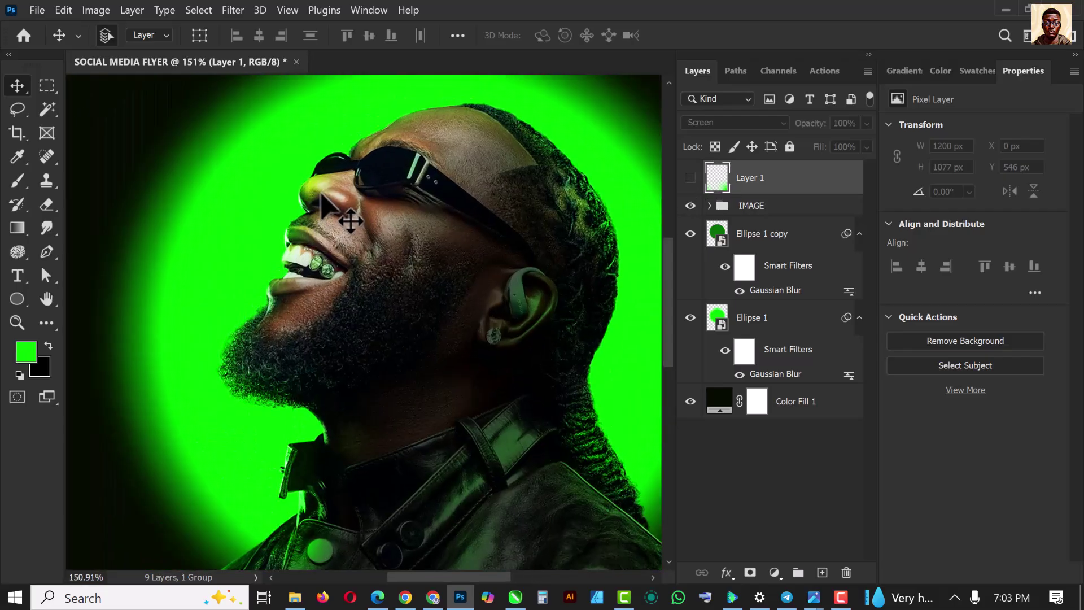
# Step: Try a 150 px brush stroke on Color Fill 2's mask over the nose and mouth, undo it, and switch to black
pyautogui.click(346, 213)
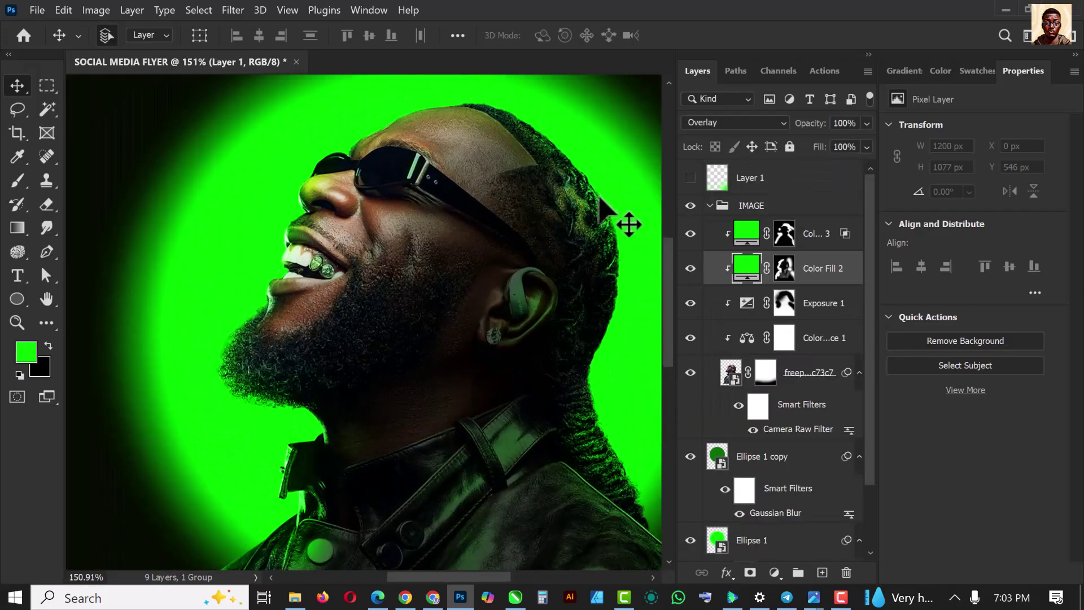
pyautogui.click(689, 269)
pyautogui.click(689, 269)
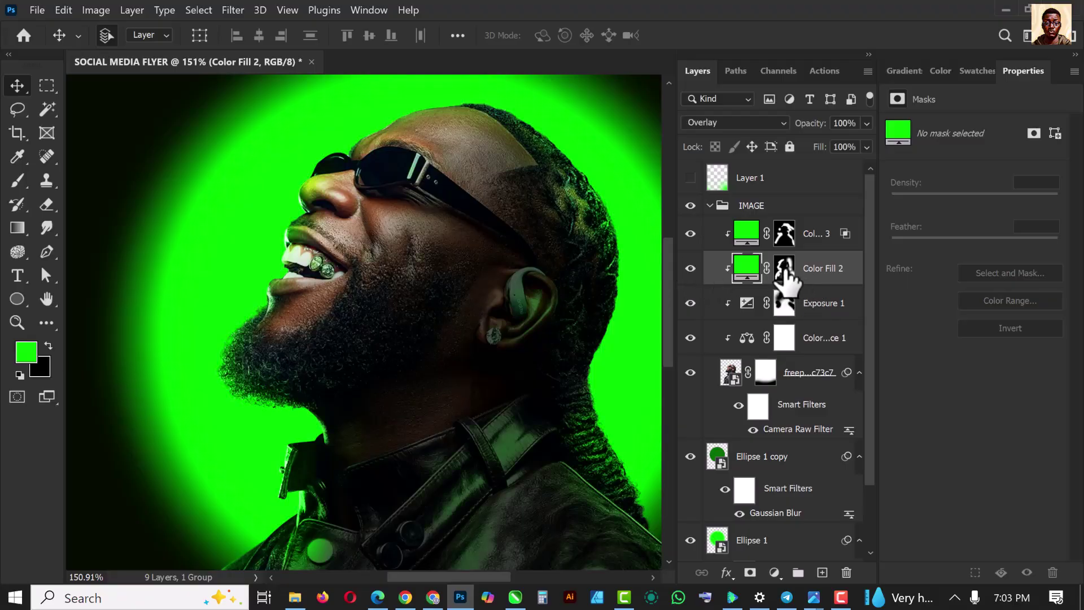
pyautogui.click(785, 269)
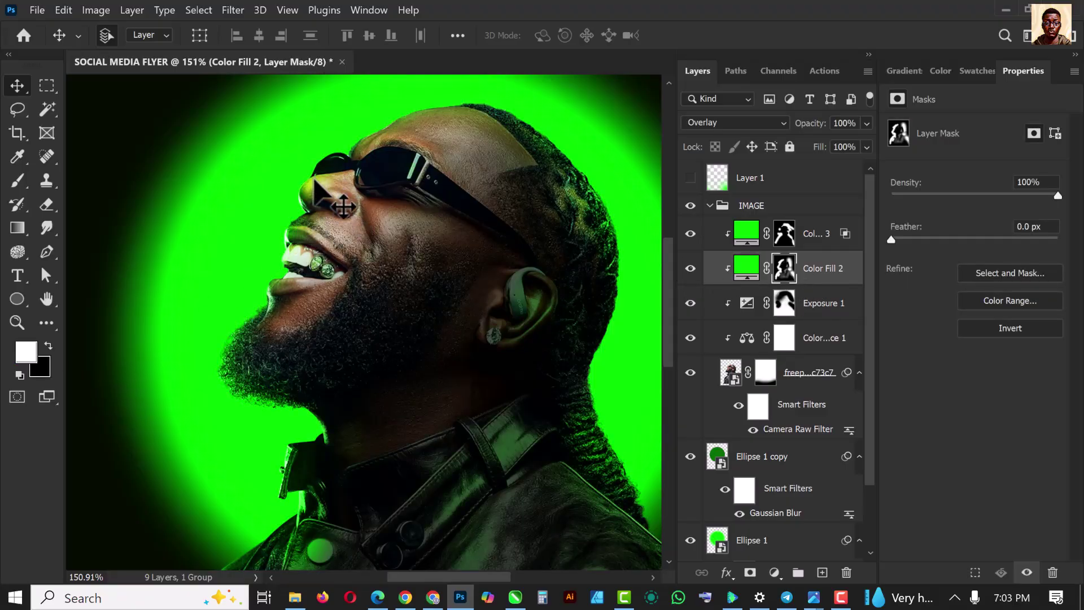
pyautogui.press('b')
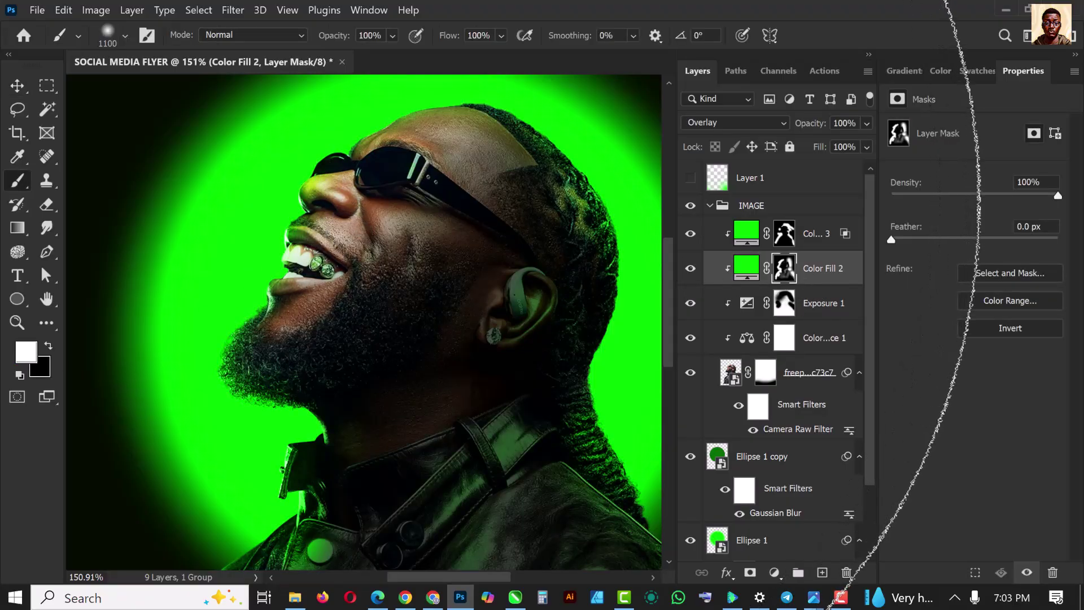
pyautogui.press('[')
pyautogui.press('[')
pyautogui.press('[')
pyautogui.press('[')
pyautogui.press('[')
pyautogui.press('[')
pyautogui.press('[')
pyautogui.press('[')
pyautogui.press('[')
pyautogui.press('[')
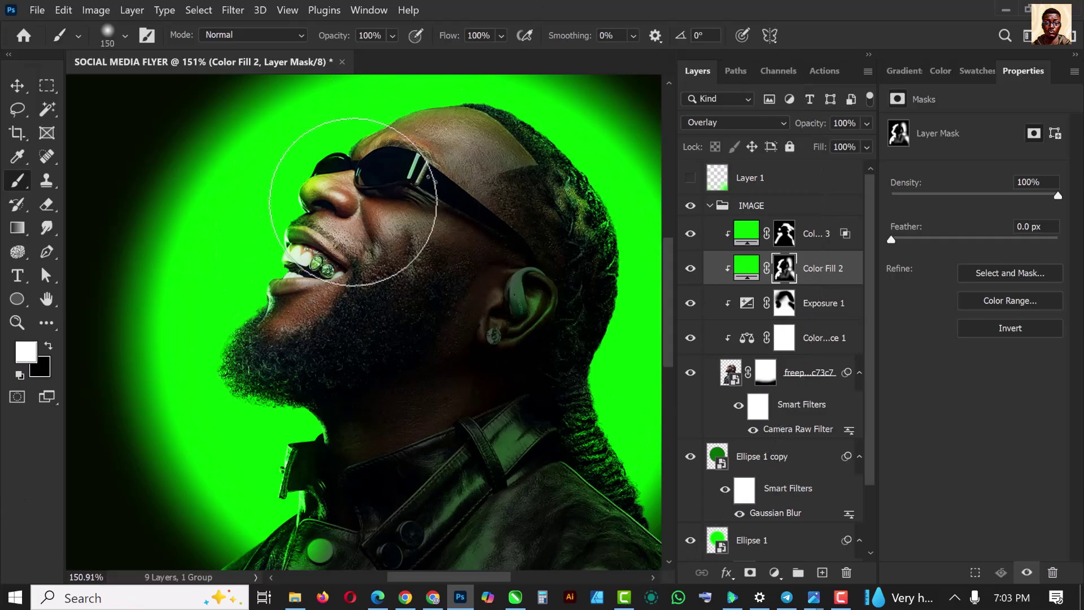
pyautogui.moveTo(350, 198)
pyautogui.mouseDown()
pyautogui.moveTo(338, 221)
pyautogui.moveTo(363, 182)
pyautogui.mouseUp()
pyautogui.hotkey('ctrl', 'z')
pyautogui.press('x')
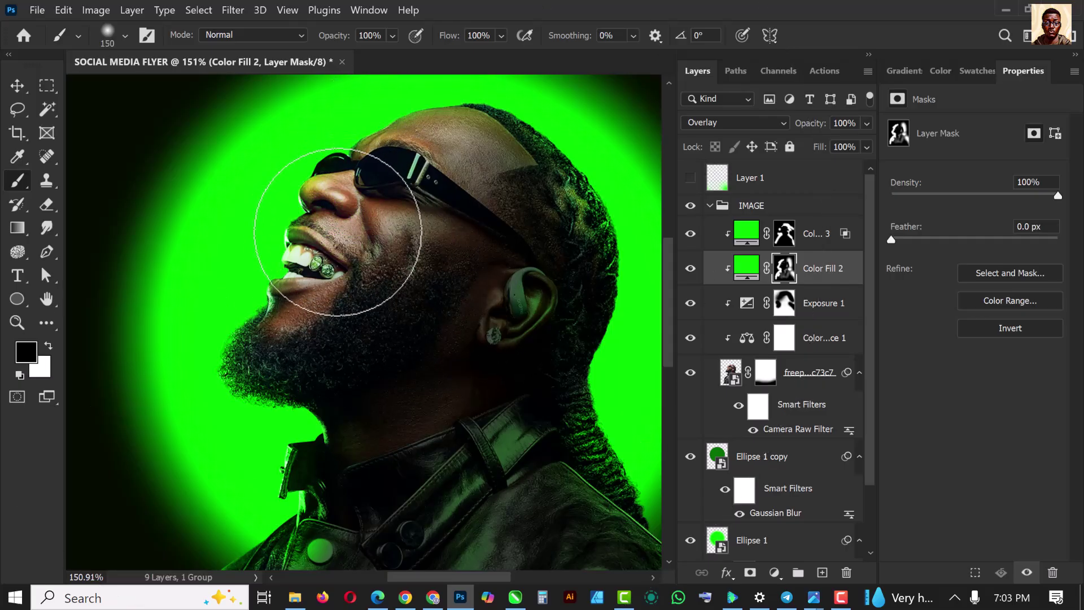
# Step: Fit the flyer on screen, collapse the IMAGE group, and bring up the ORAIMO folder
pyautogui.hotkey('ctrl', '0')
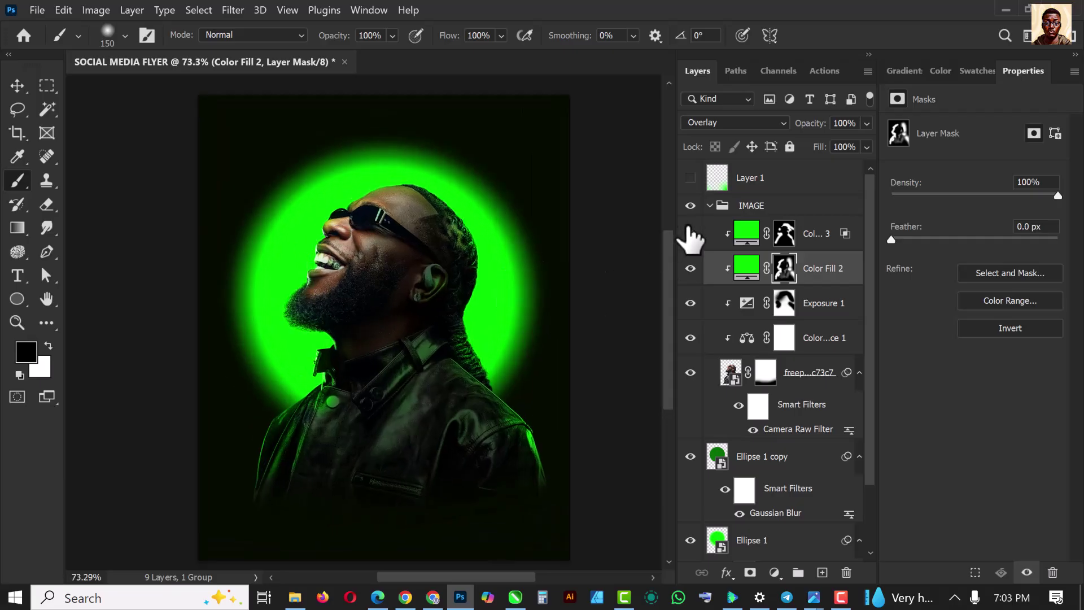
pyautogui.click(711, 206)
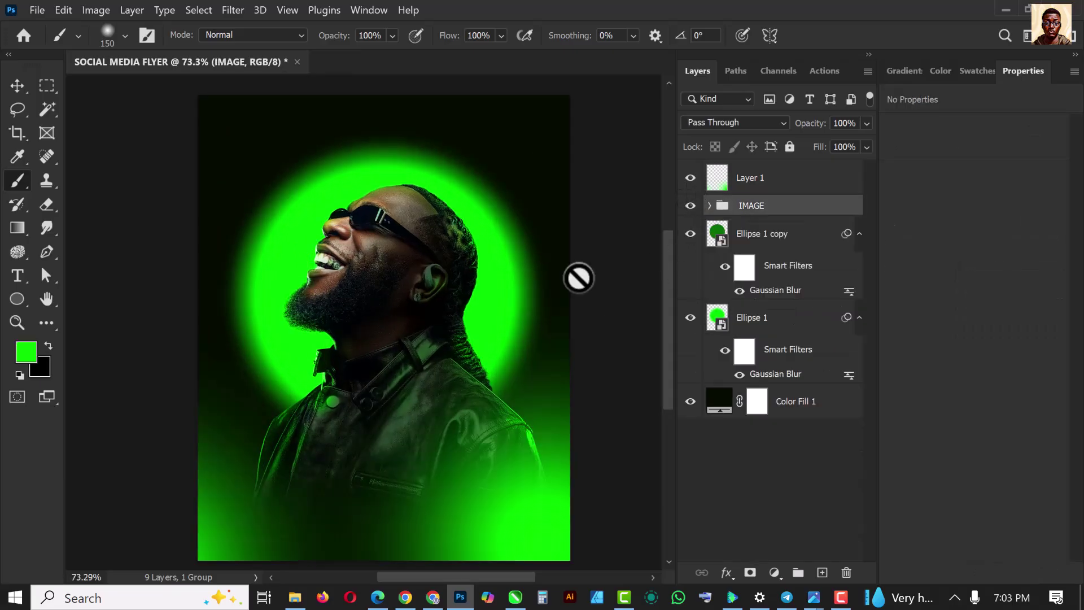
pyautogui.scroll(-2, 297, 222)
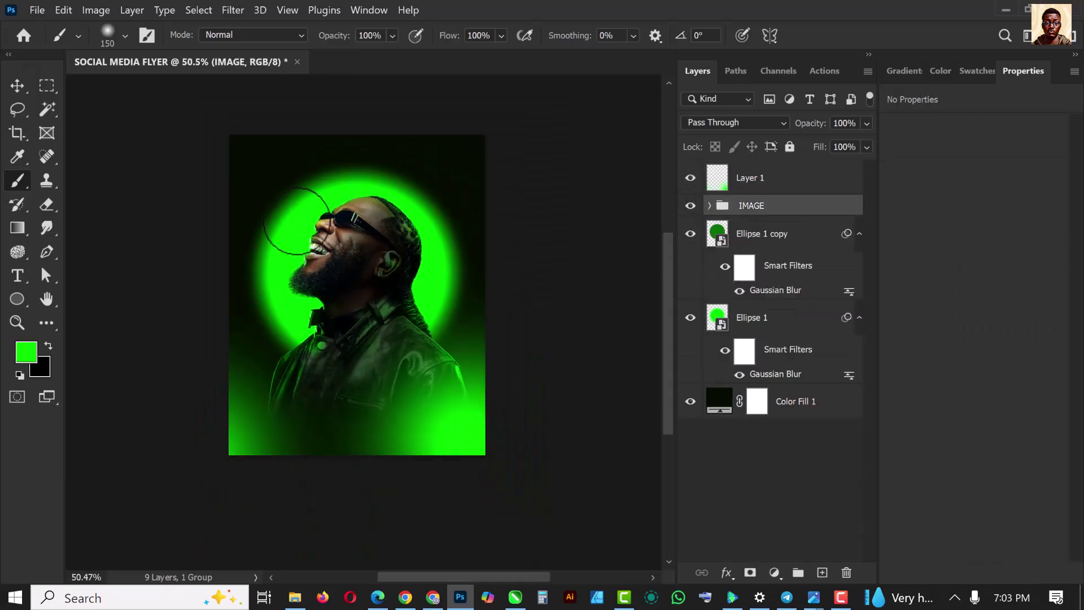
pyautogui.click(17, 85)
pyautogui.scroll(3, 356, 251)
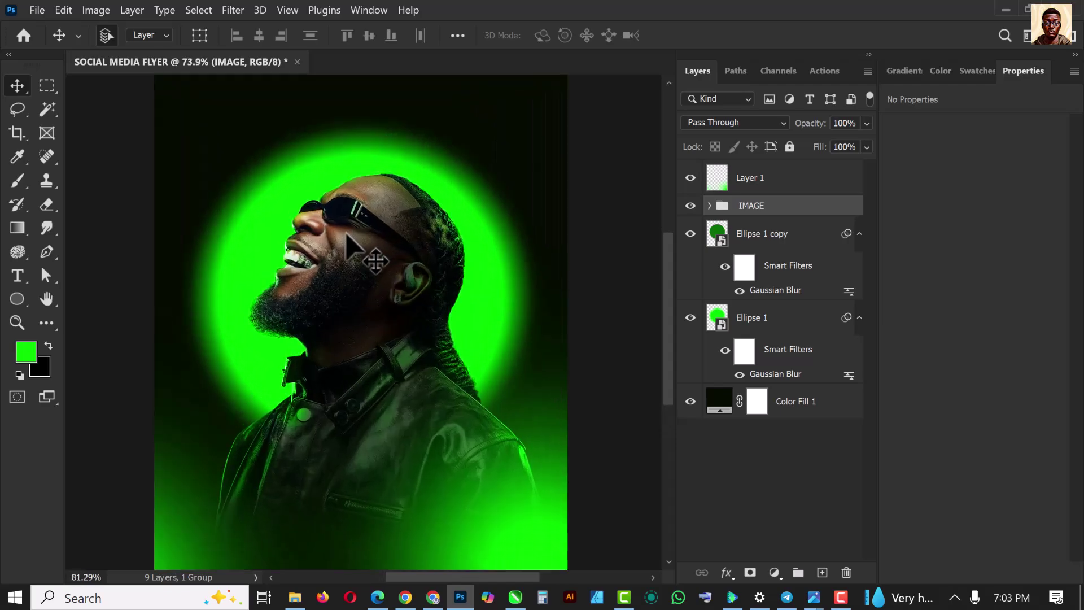
pyautogui.scroll(-2, 347, 236)
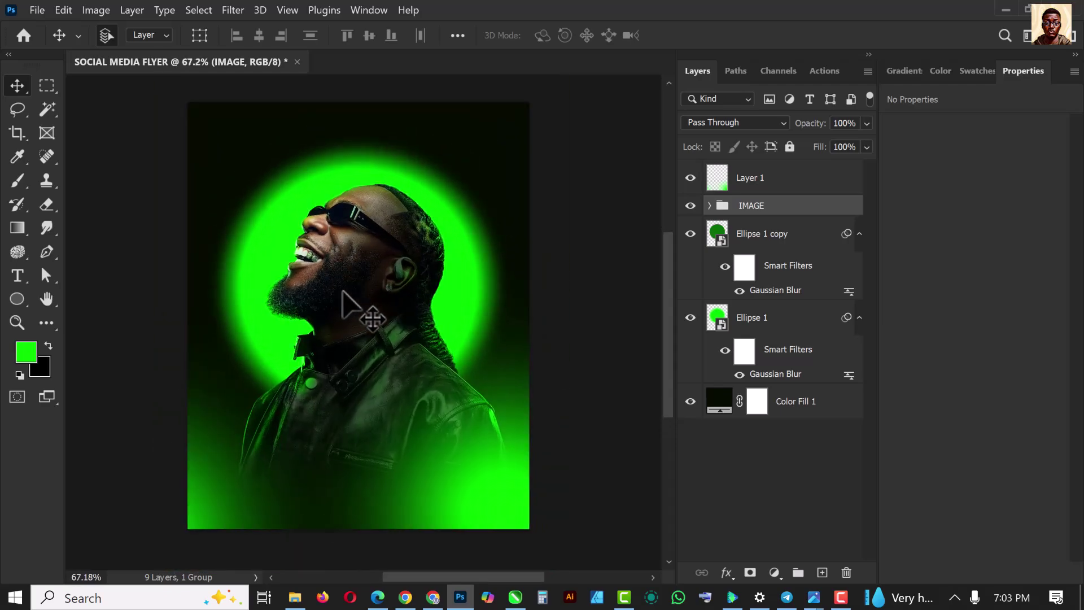
pyautogui.scroll(1, 342, 293)
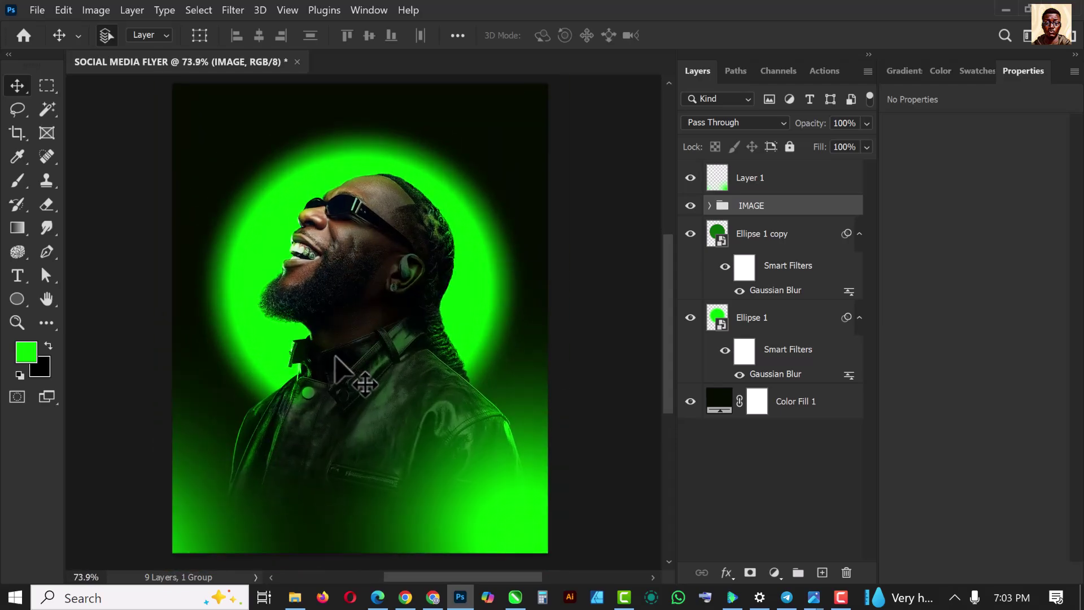
pyautogui.click(295, 597)
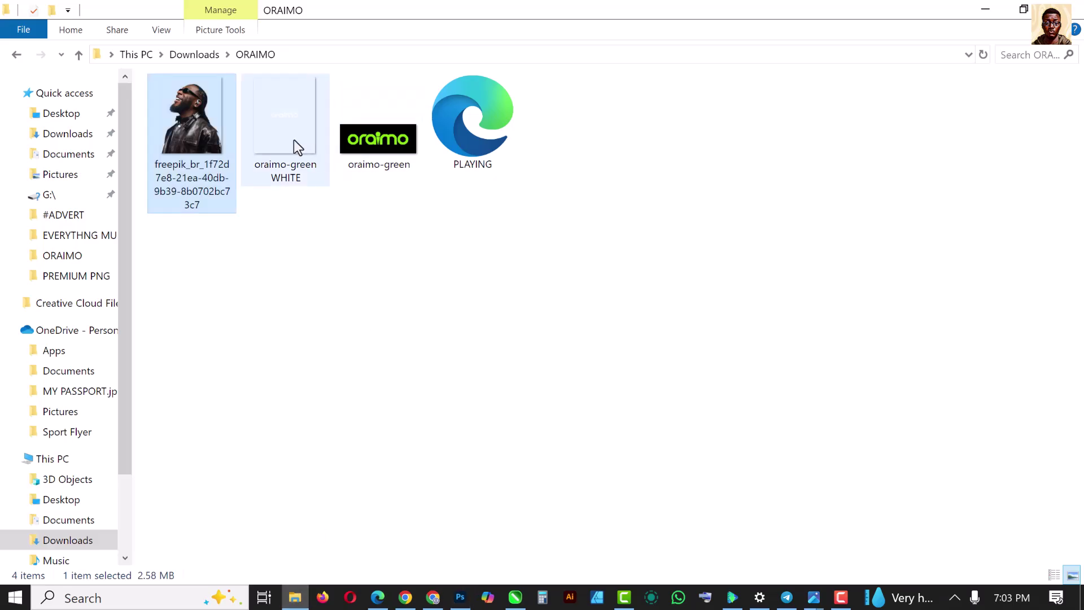
# Step: Drag the oraimo-green WHITE file from the ORAIMO folder onto the flyer canvas
pyautogui.moveTo(294, 141); pyautogui.dragTo(368, 371)
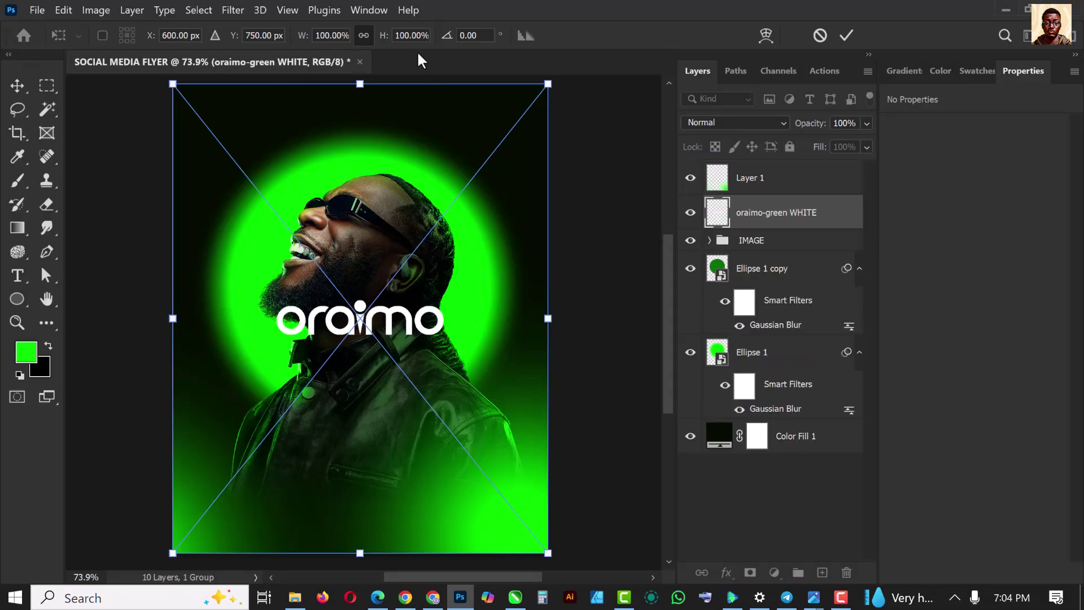
# Step: Shrink the oraimo logo to about a third and move it to the flyer's top-left corner
pyautogui.moveTo(551, 89); pyautogui.dragTo(468, 280)
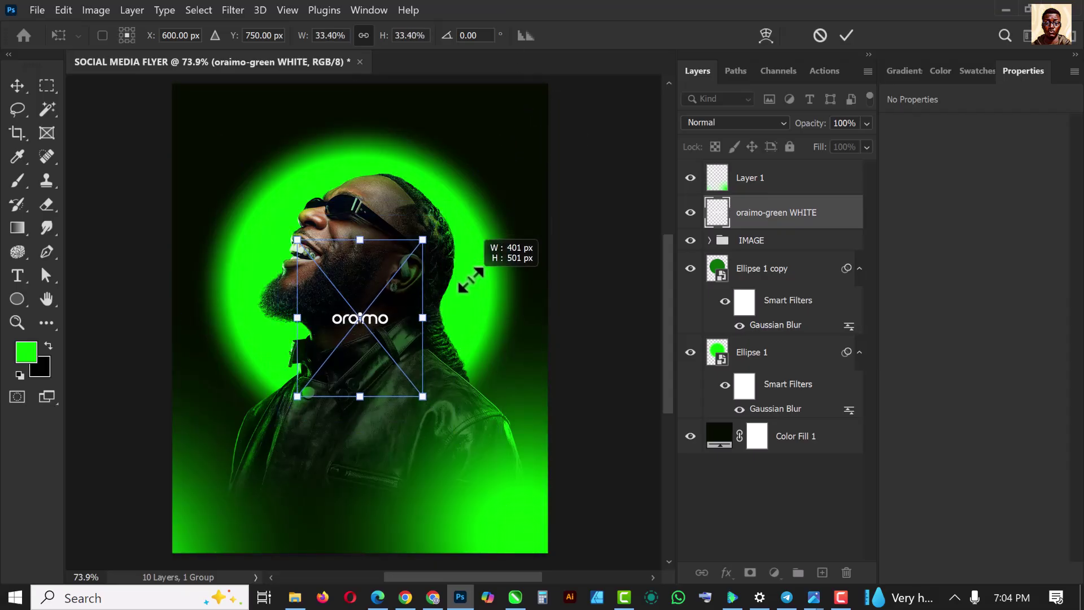
pyautogui.press('Return')
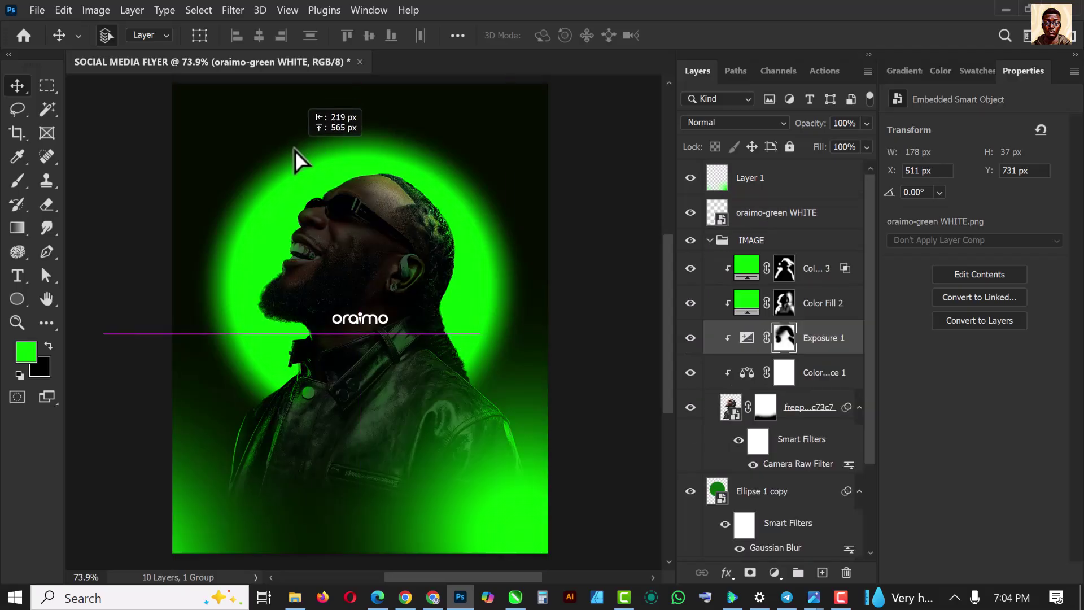
pyautogui.click(363, 318)
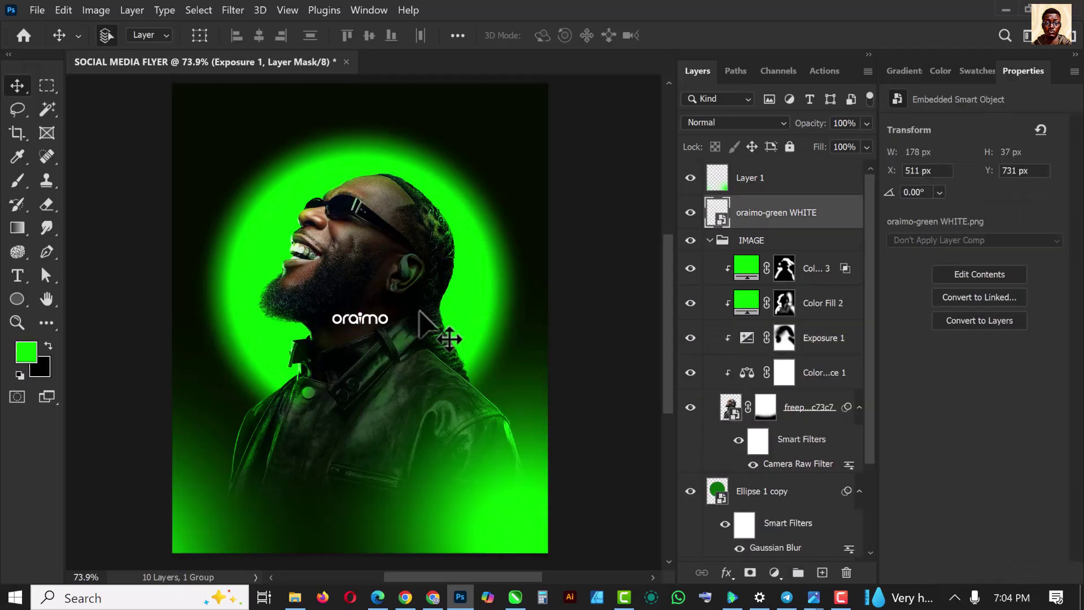
pyautogui.hotkey('ctrl', 't')
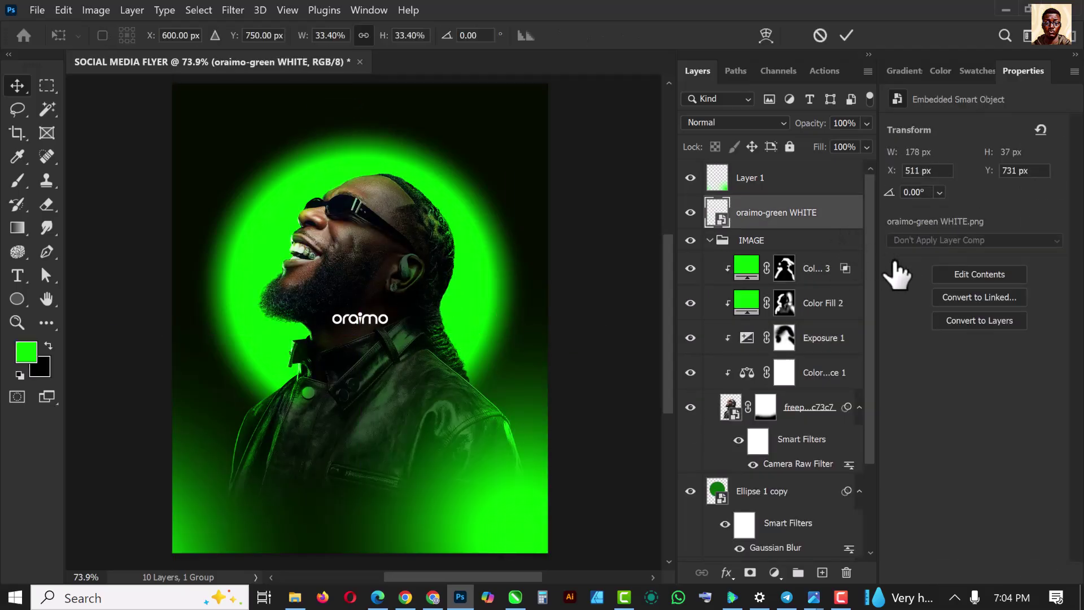
pyautogui.moveTo(389, 334); pyautogui.dragTo(255, 146)
pyautogui.press('Return')
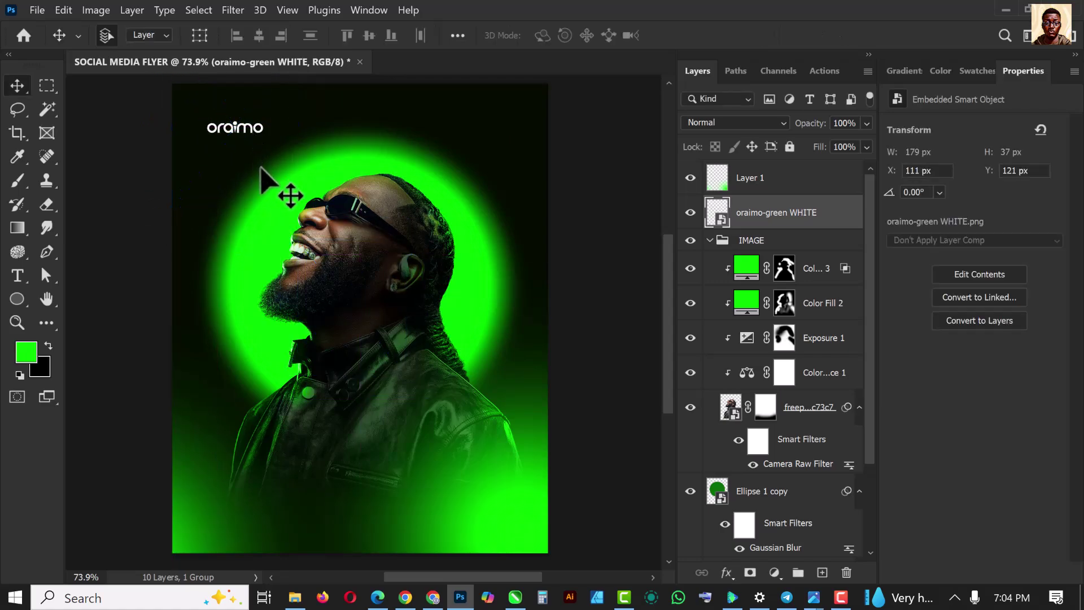
pyautogui.scroll(-2, 283, 192)
pyautogui.scroll(1, 277, 187)
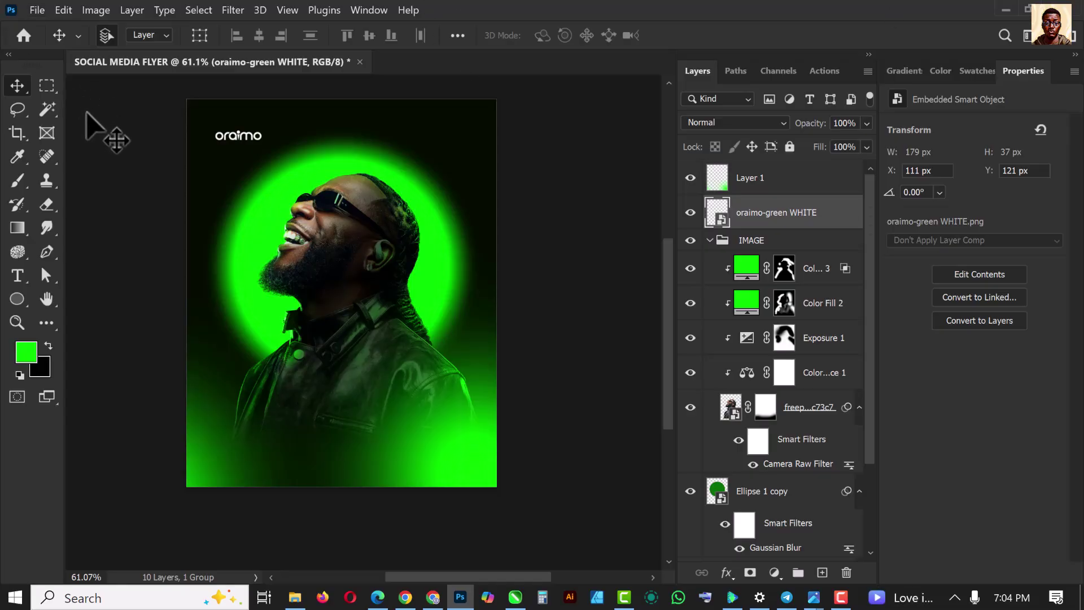
# Step: Select the PLAYING graphic in the ORAIMO folder and drag it over to Photoshop
pyautogui.click(303, 603)
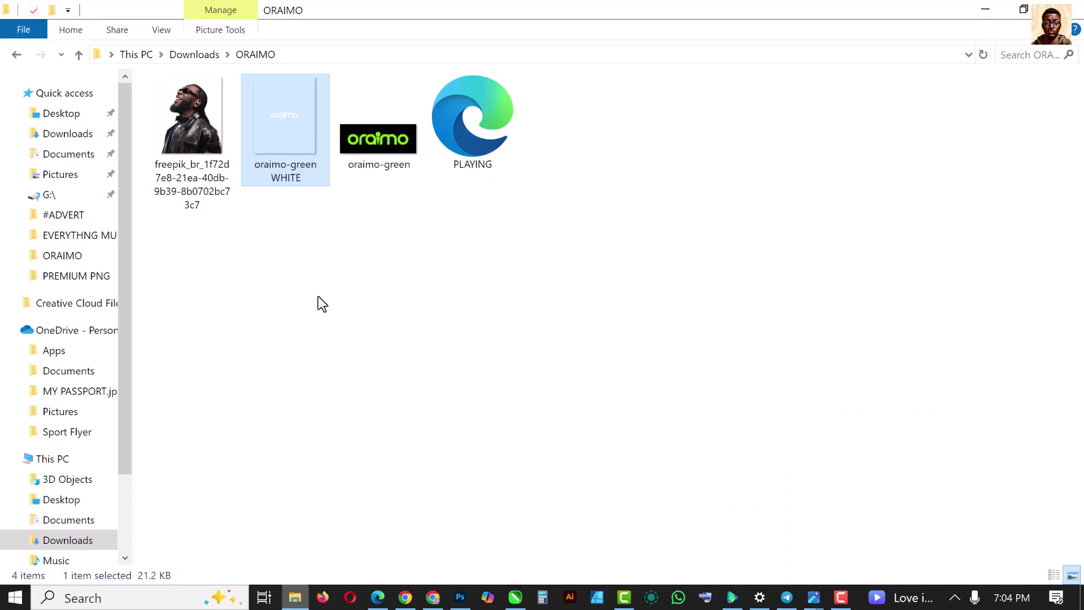
pyautogui.click(483, 142)
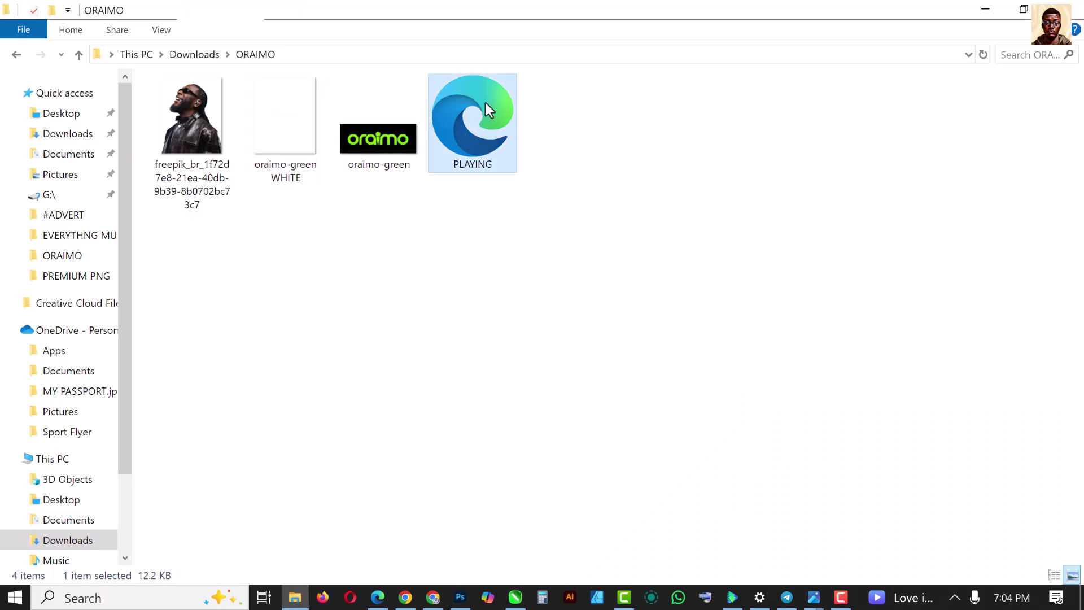
pyautogui.moveTo(486, 103); pyautogui.dragTo(377, 353)
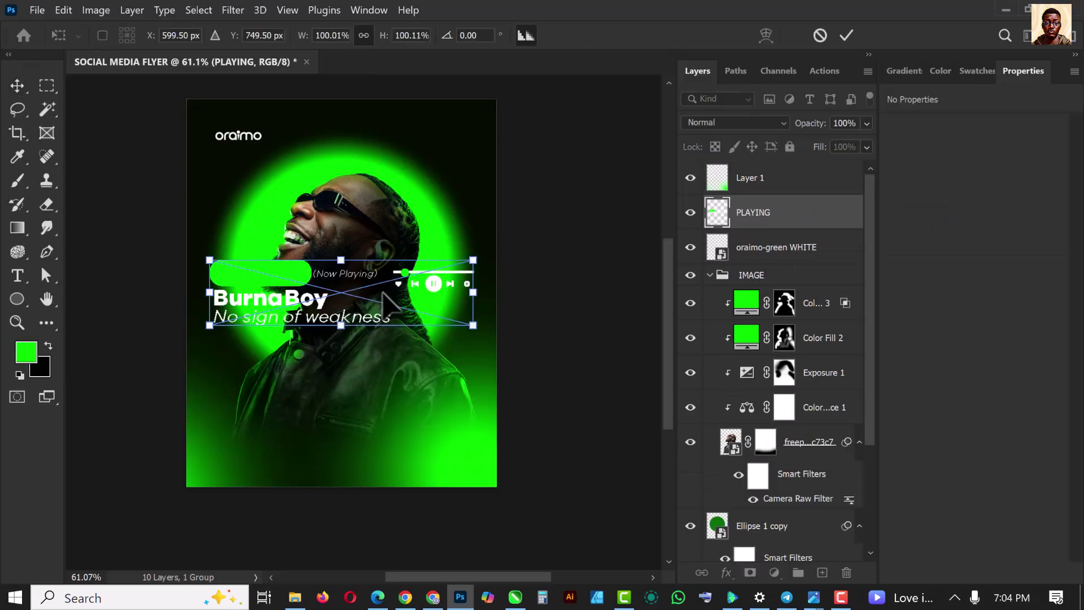
# Step: Move the PLAYING graphic down, scale it to about 72% and tilt it to -6.35°
pyautogui.moveTo(382, 294); pyautogui.dragTo(404, 417)
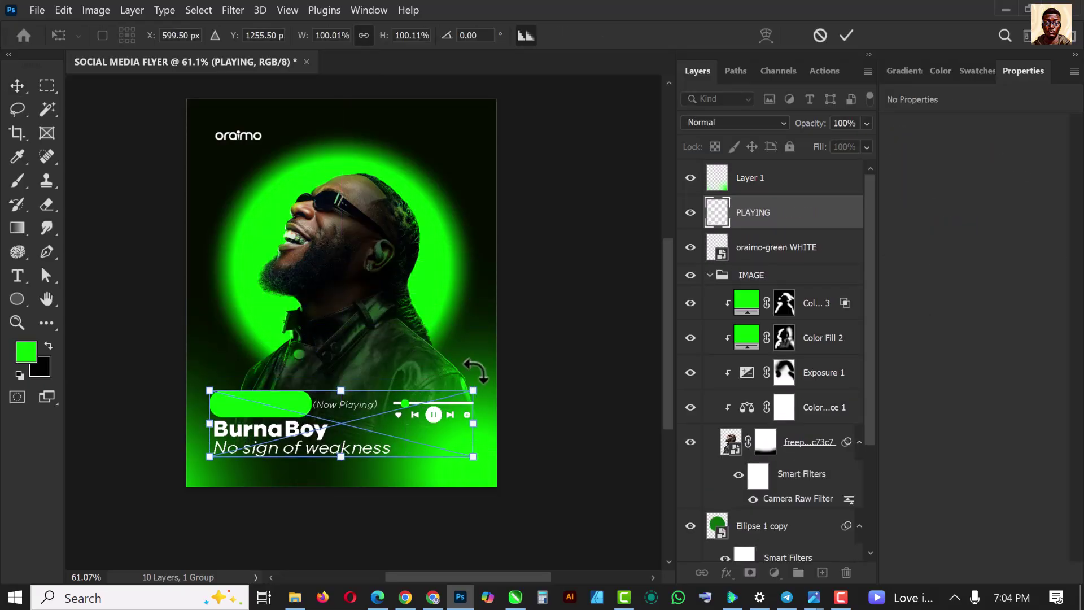
pyautogui.moveTo(474, 390); pyautogui.dragTo(486, 450)
pyautogui.press('Return')
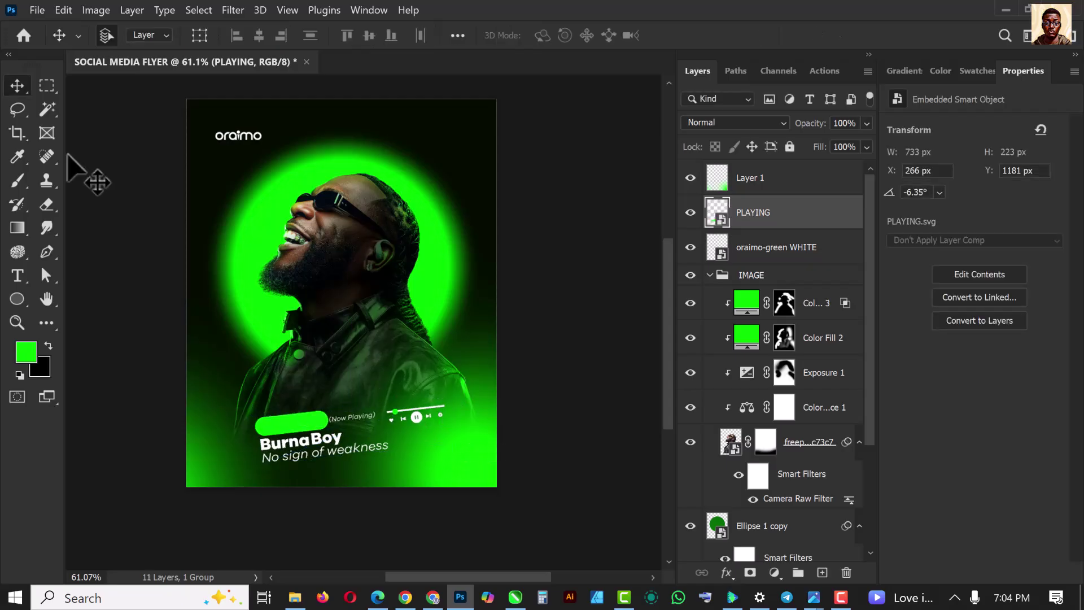
pyautogui.moveTo(302, 443); pyautogui.dragTo(304, 432)
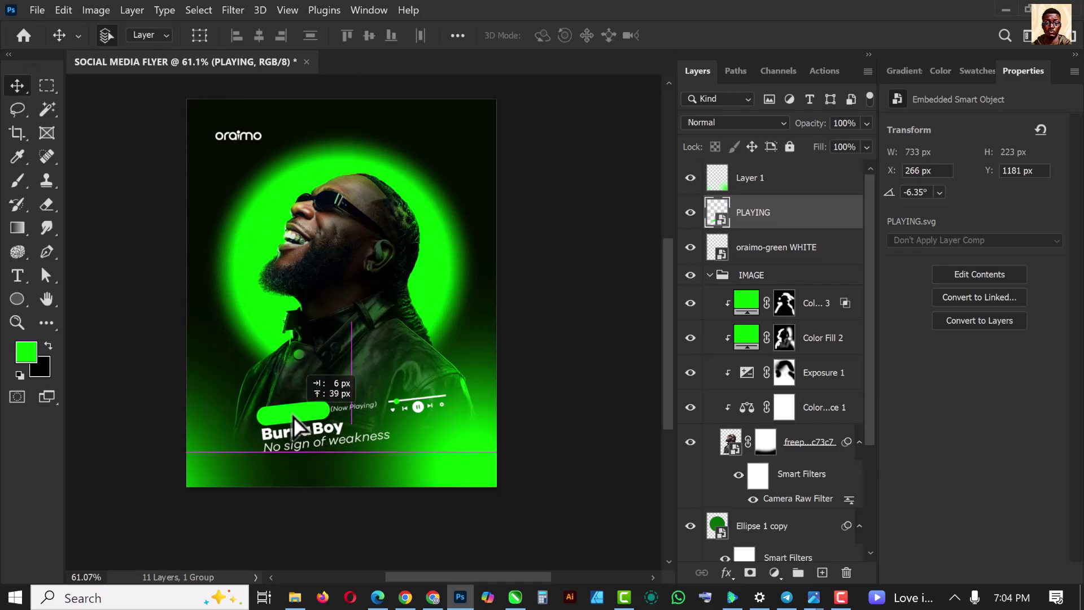
# Step: Enlarge the player graphic slightly, lower it a little, and select its layer
pyautogui.hotkey('ctrl', 't')
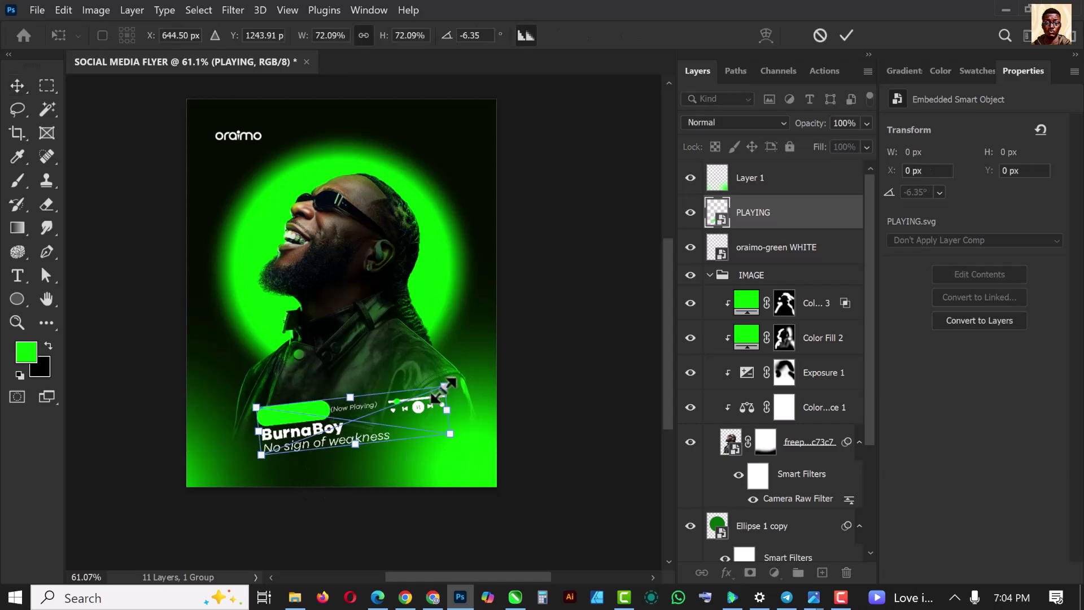
pyautogui.moveTo(462, 389); pyautogui.dragTo(441, 387)
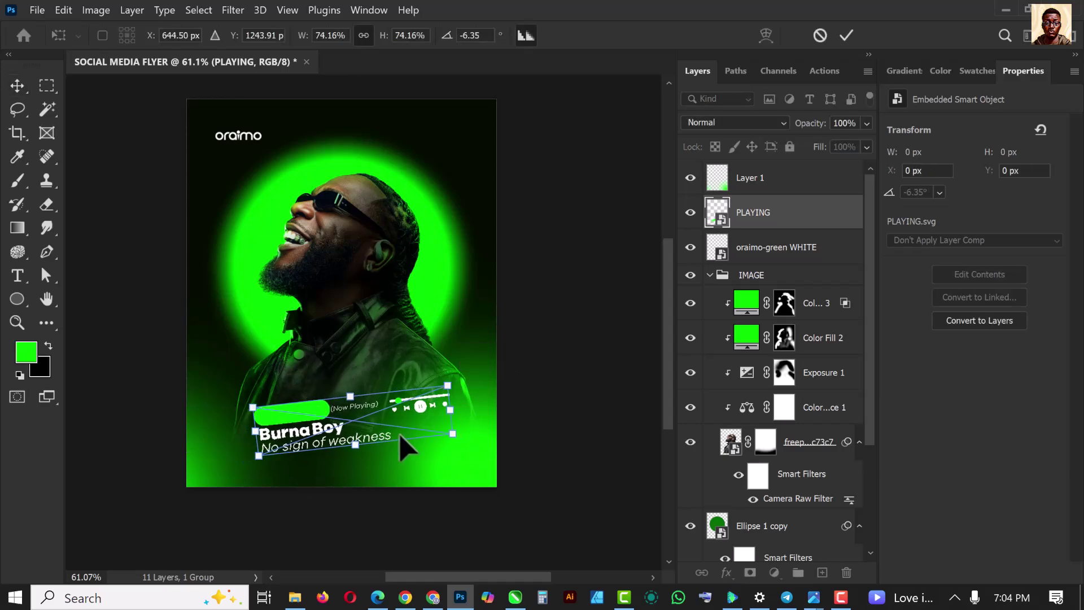
pyautogui.moveTo(407, 446); pyautogui.dragTo(408, 461)
pyautogui.press('Return')
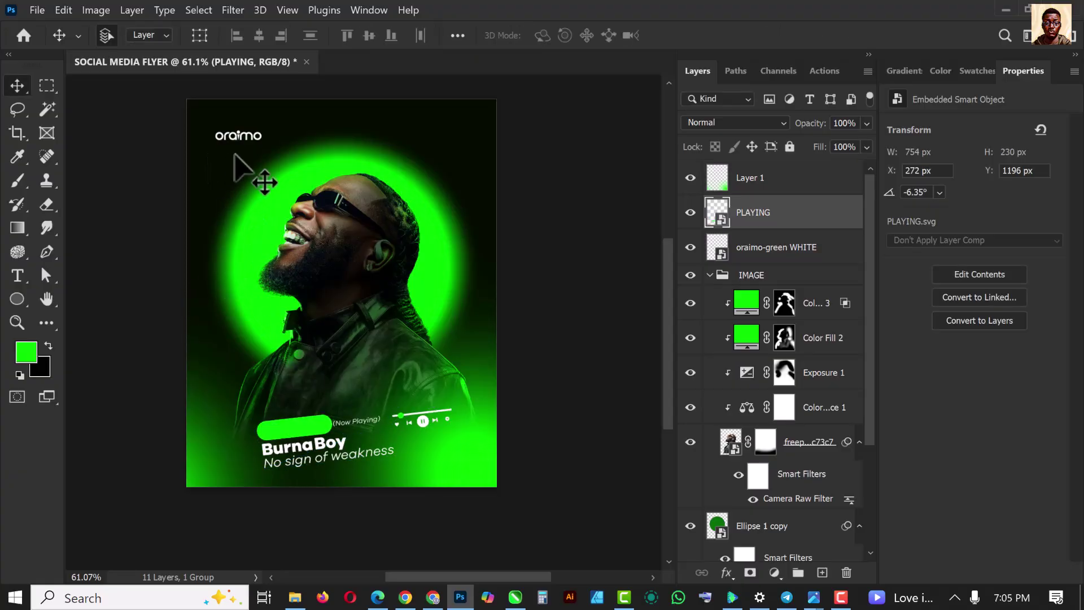
pyautogui.scroll(2, 234, 155)
pyautogui.click(266, 157)
pyautogui.scroll(5, 790, 294)
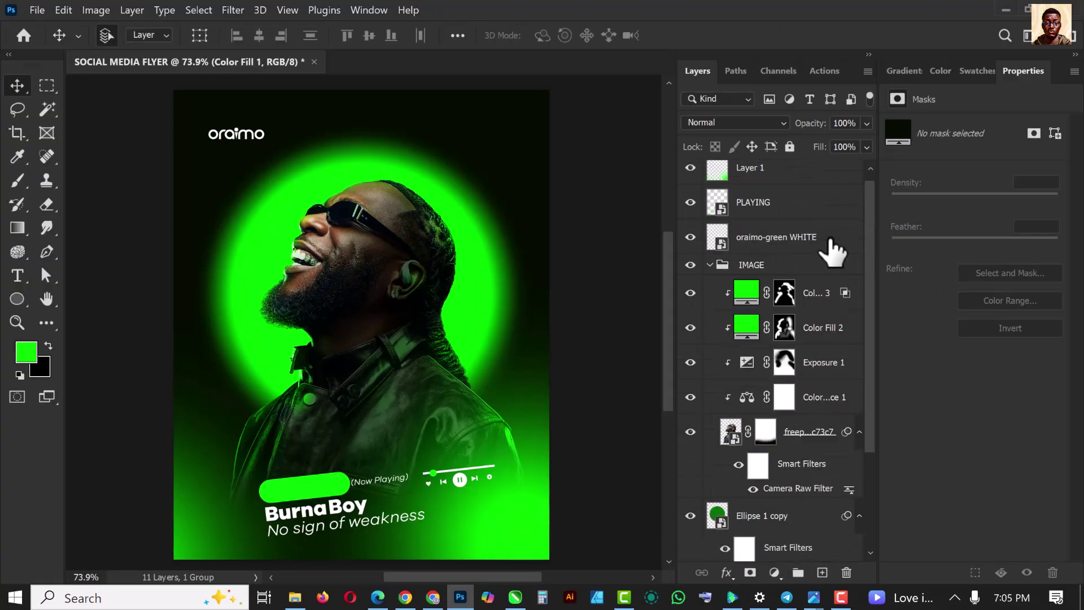
pyautogui.scroll(1, 768, 213)
pyautogui.click(757, 213)
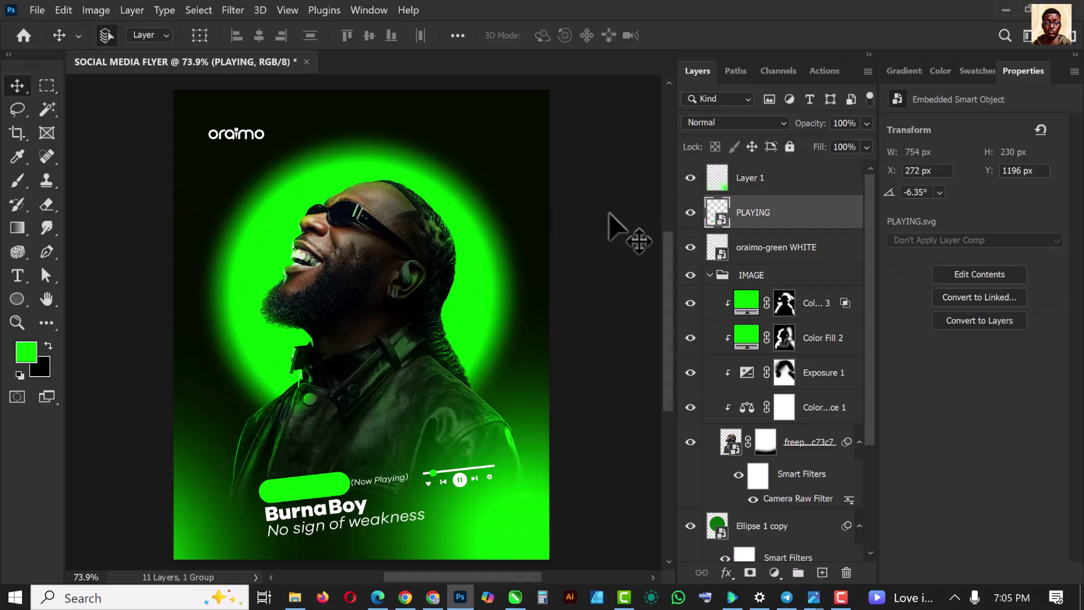
# Step: Duplicate the oraimo logo, move the copy to the top of the stack, and centre it on the green pill
pyautogui.click(822, 247)
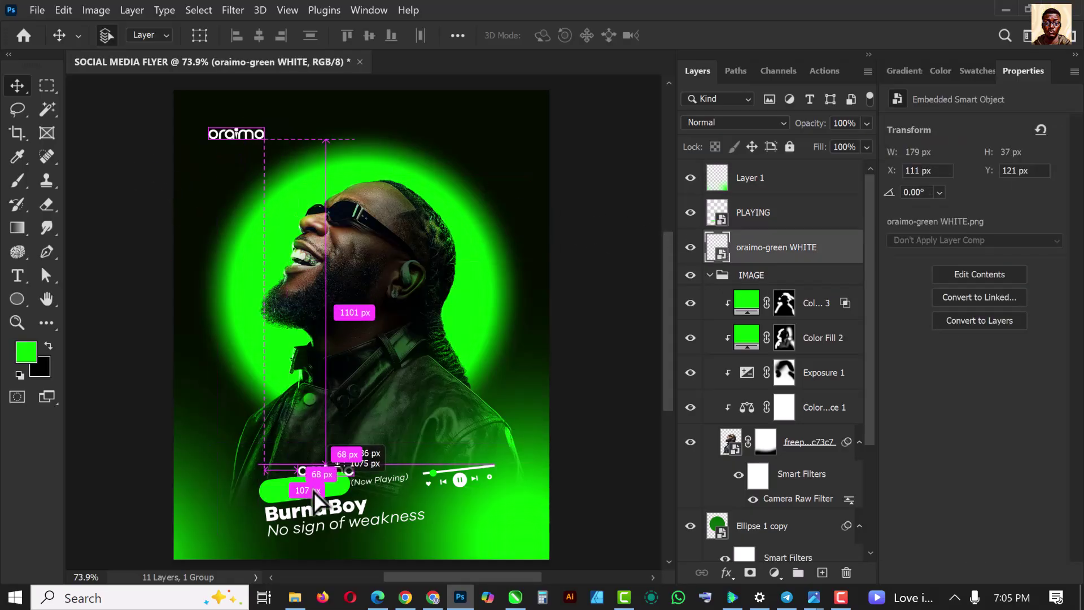
pyautogui.moveTo(296, 489); pyautogui.dragTo(297, 490)
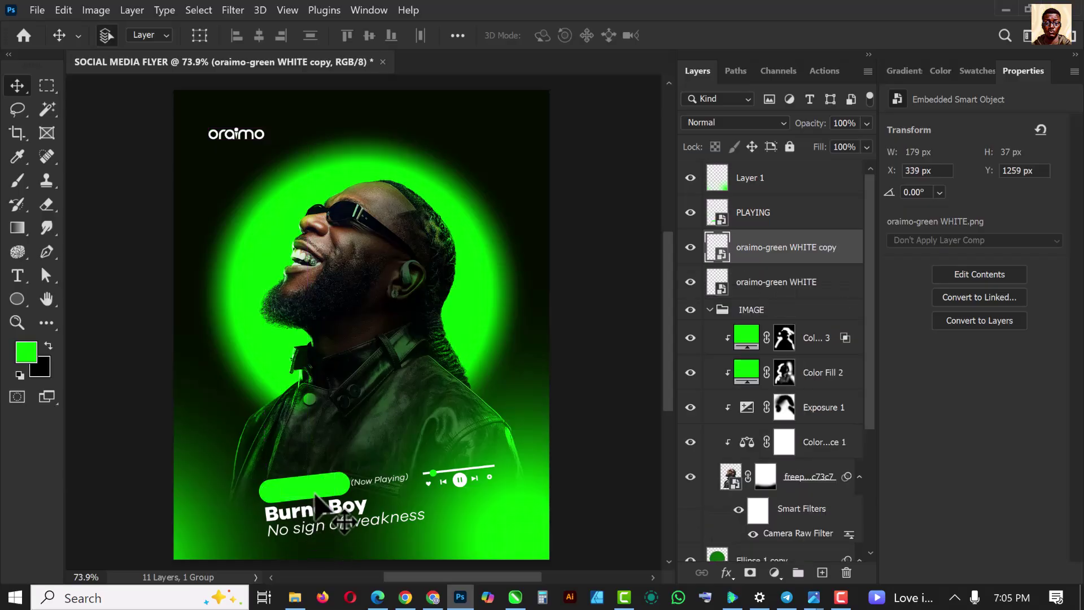
pyautogui.scroll(1, 314, 513)
pyautogui.moveTo(802, 256); pyautogui.dragTo(771, 169)
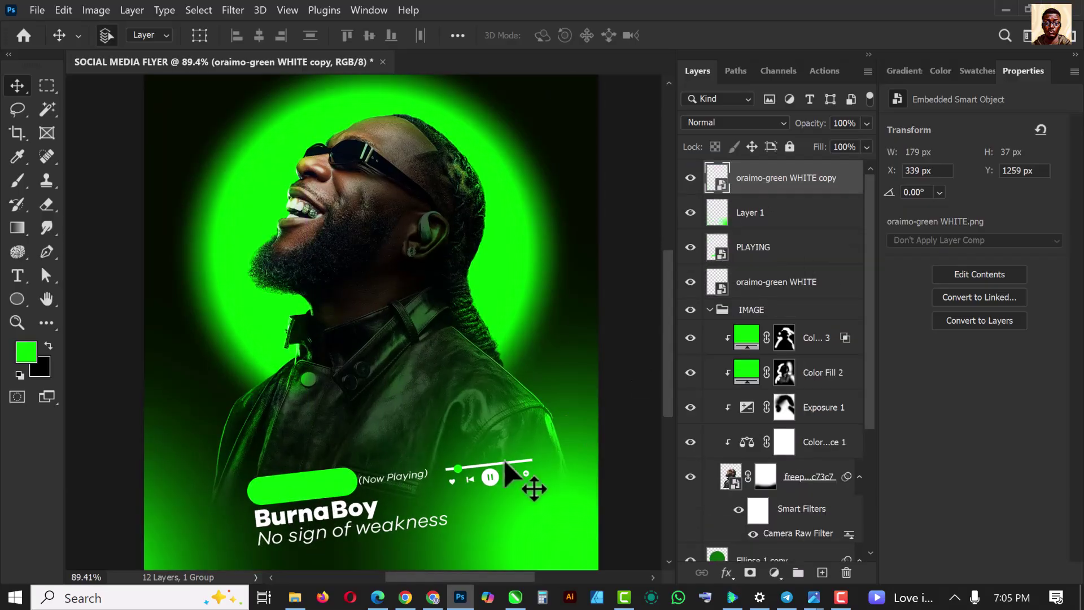
pyautogui.scroll(4, 314, 491)
pyautogui.click(350, 476)
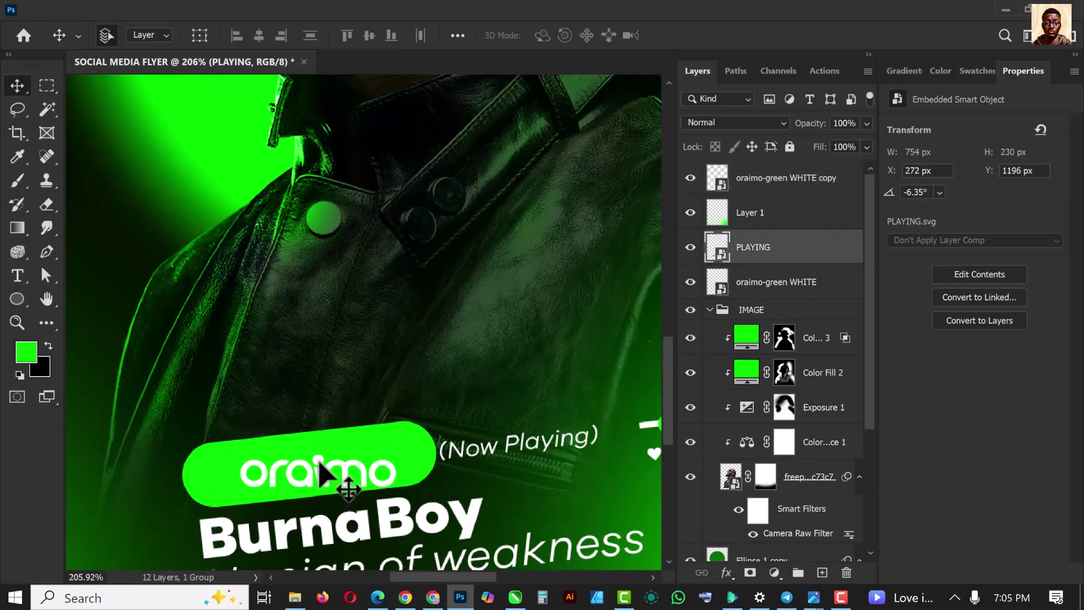
pyautogui.moveTo(339, 477); pyautogui.dragTo(312, 467)
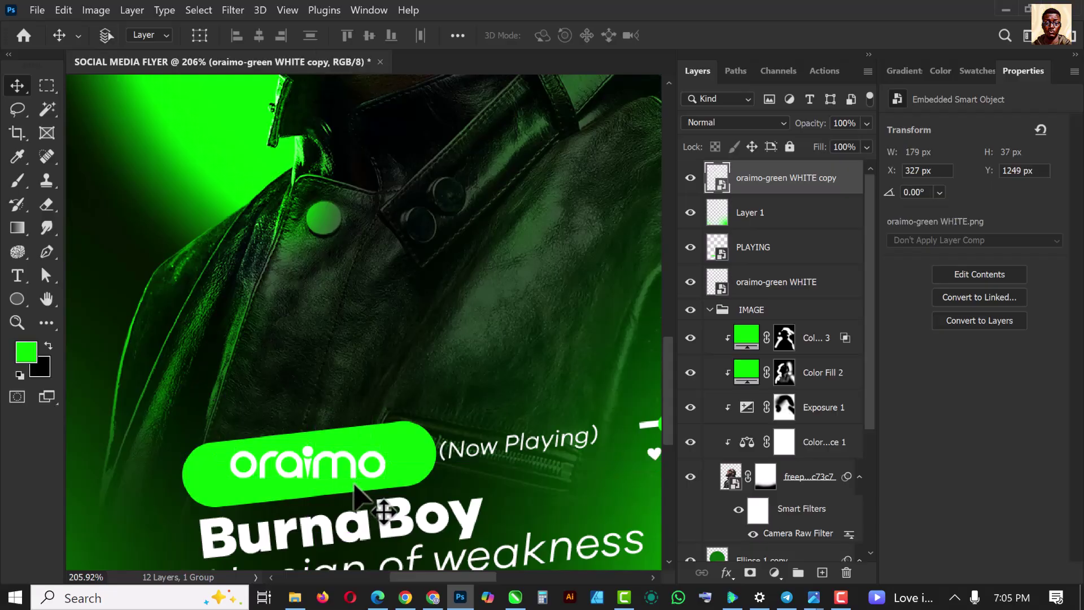
# Step: Rotate the logo copy to -6.65° and scale it to 37.62%
pyautogui.hotkey('ctrl', 't')
pyautogui.scroll(-1, 415, 351)
pyautogui.scroll(-1, 415, 350)
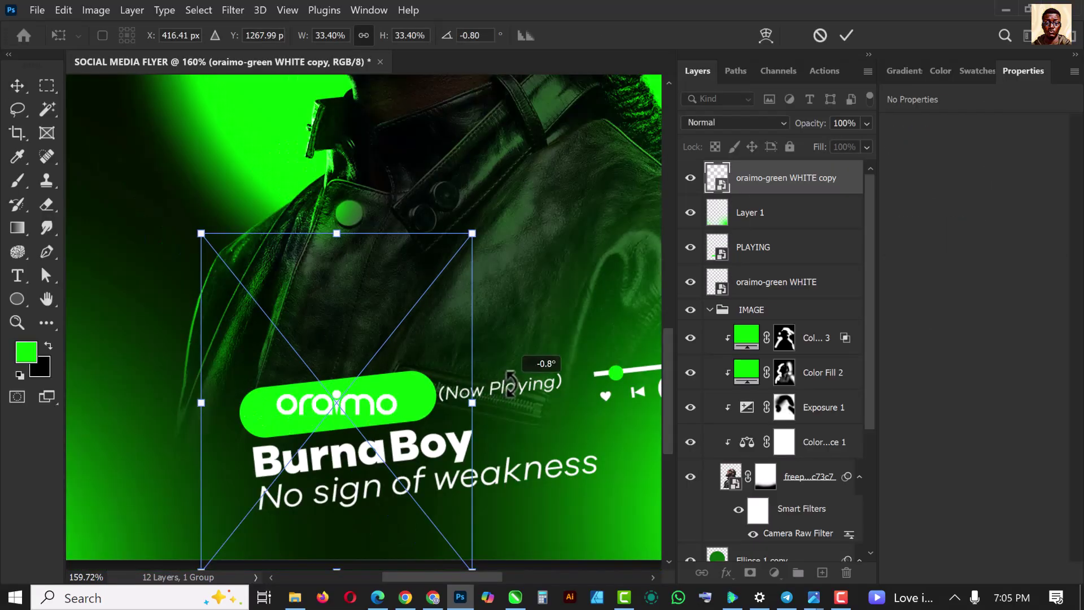
pyautogui.moveTo(510, 384); pyautogui.dragTo(528, 363)
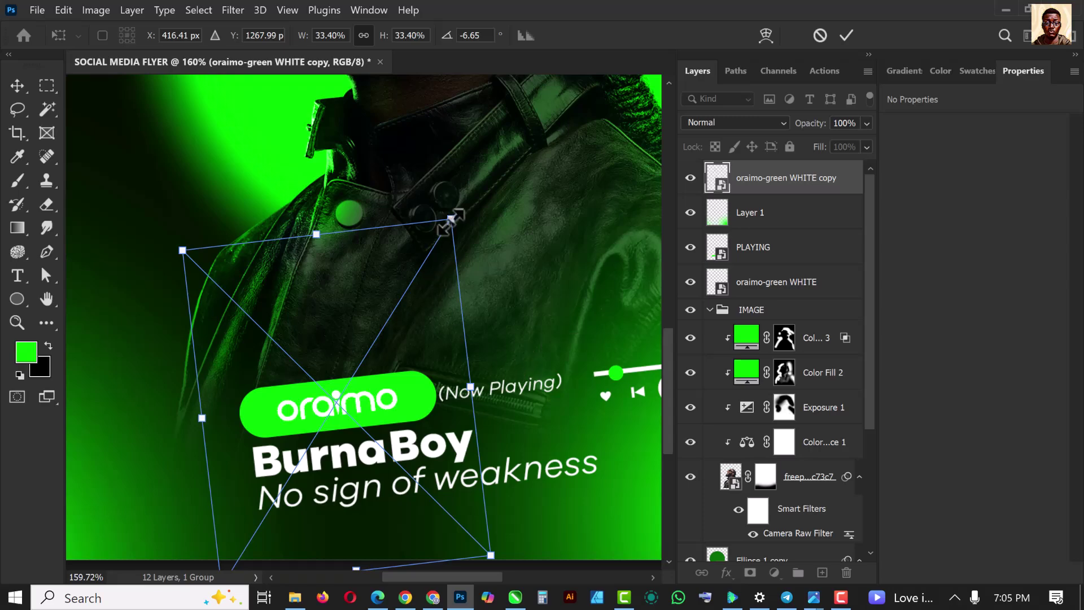
pyautogui.moveTo(451, 219); pyautogui.dragTo(469, 198)
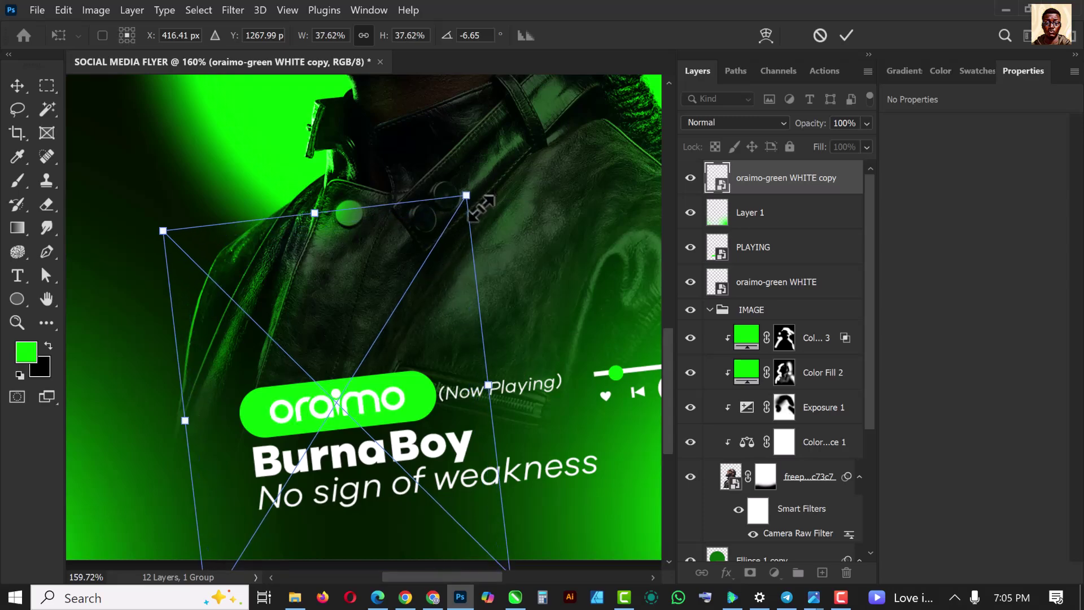
pyautogui.press('Return')
pyautogui.keyDown('alt'); pyautogui.scroll(-5, 317, 359); pyautogui.keyUp('alt')
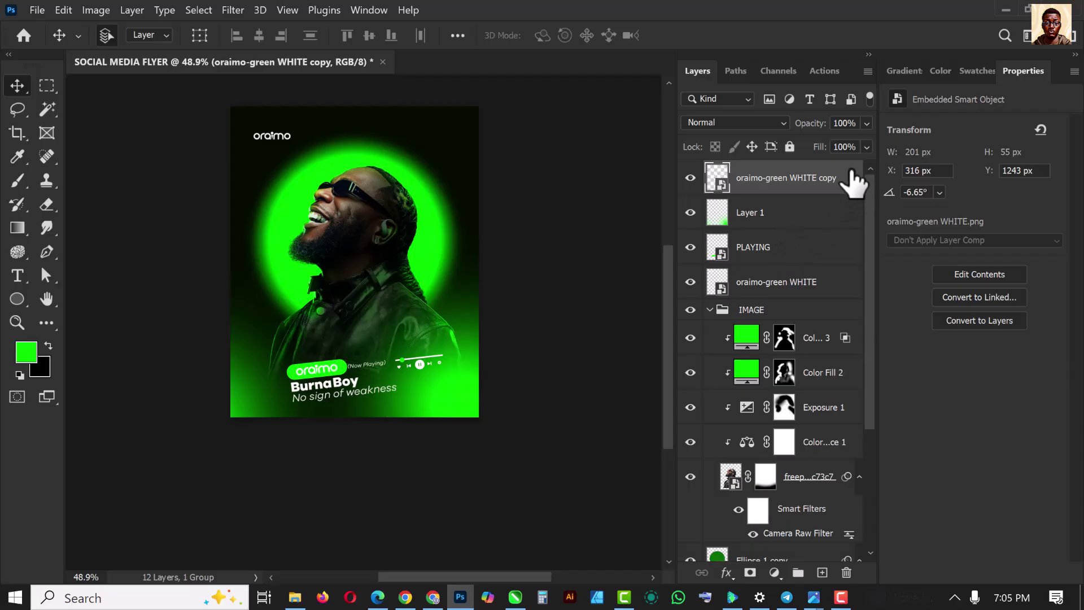
# Step: Give the logo copy a Color Overlay of 050b00 sampled from the flyer's dark corner
pyautogui.doubleClick(845, 182)
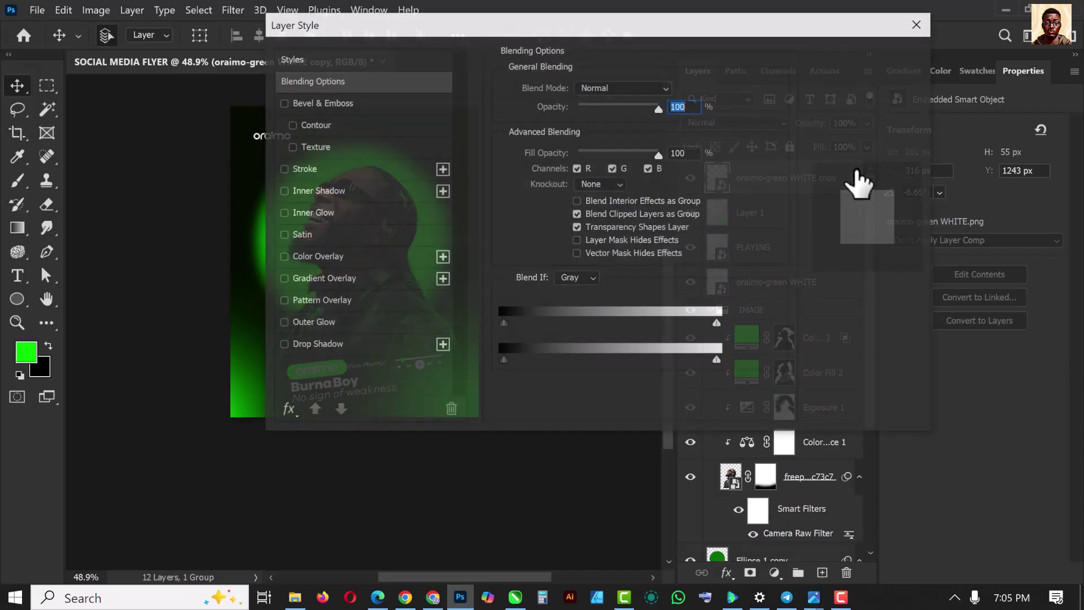
pyautogui.moveTo(405, 12); pyautogui.dragTo(736, 31)
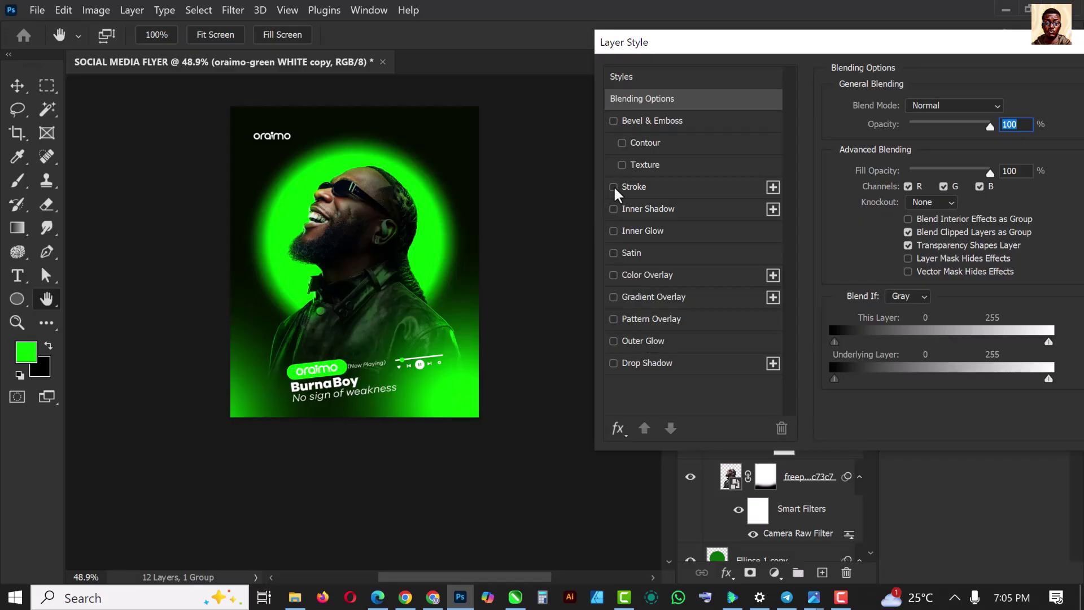
pyautogui.click(613, 275)
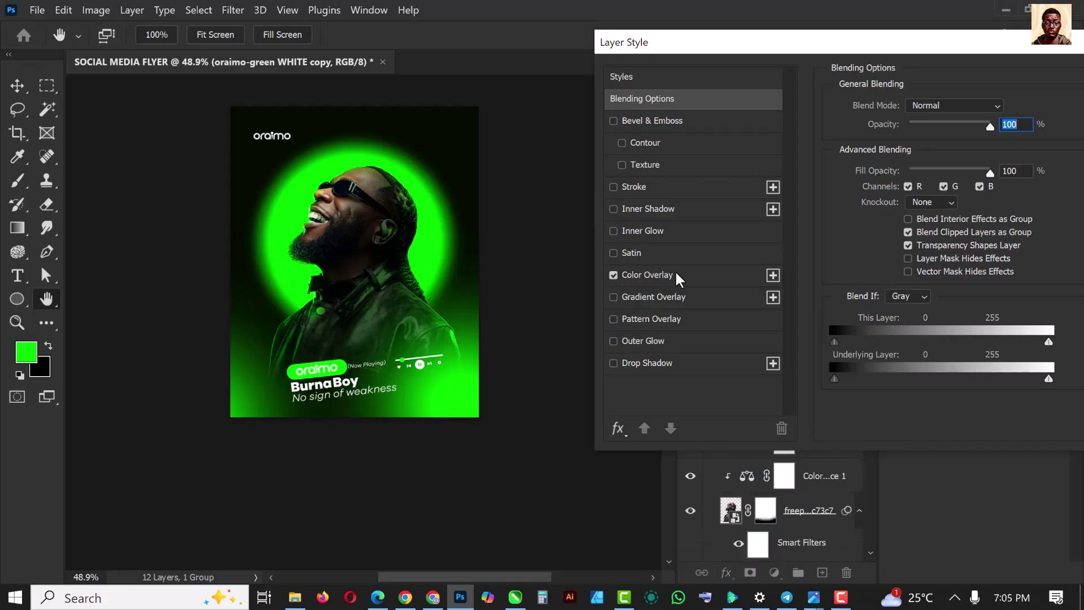
pyautogui.click(679, 278)
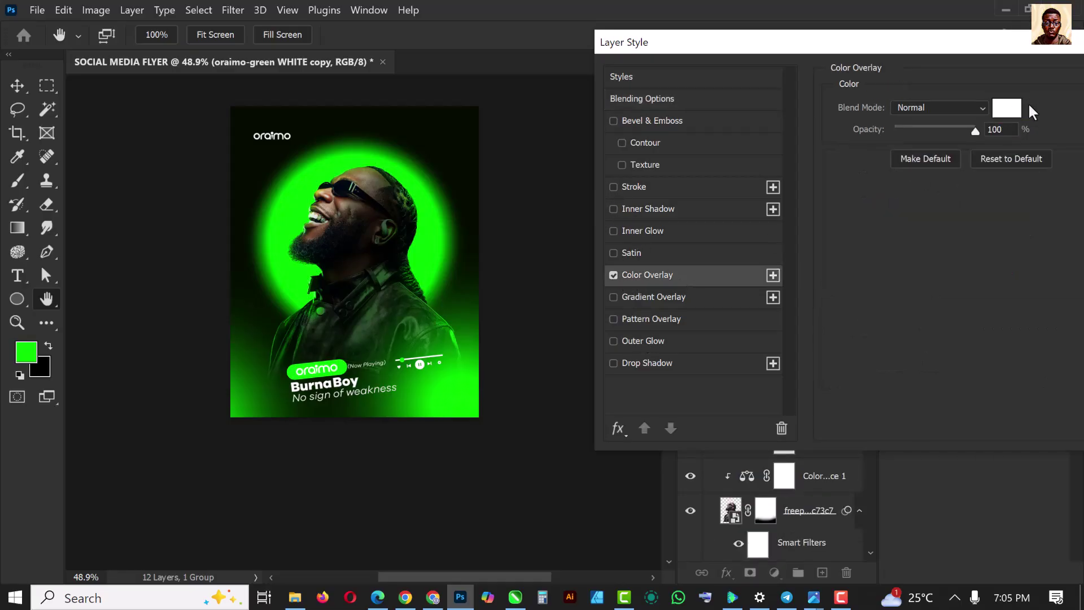
pyautogui.click(1006, 110)
pyautogui.click(452, 124)
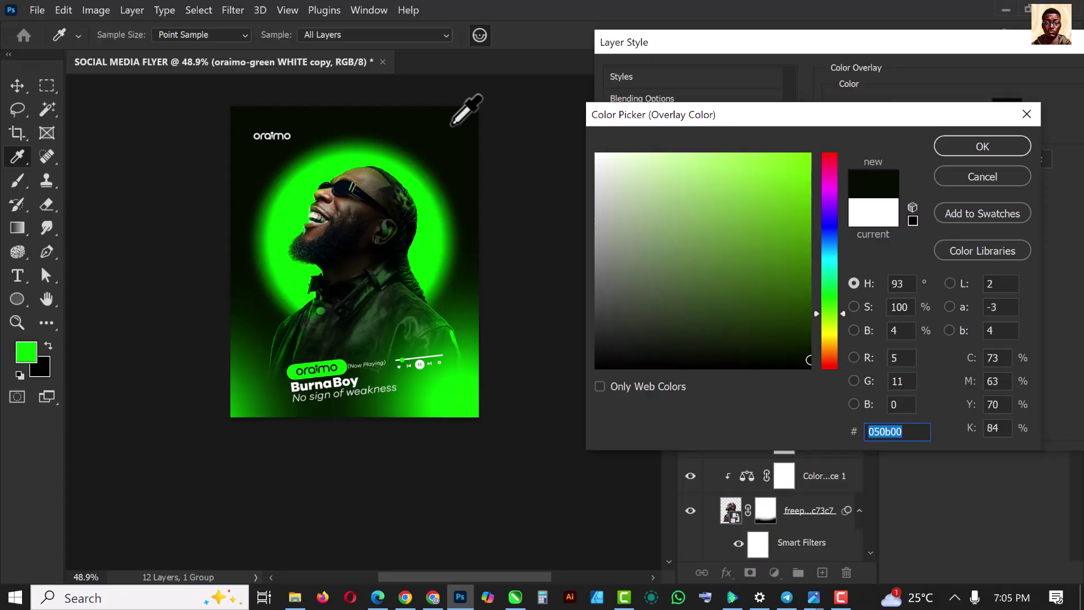
pyautogui.click(982, 148)
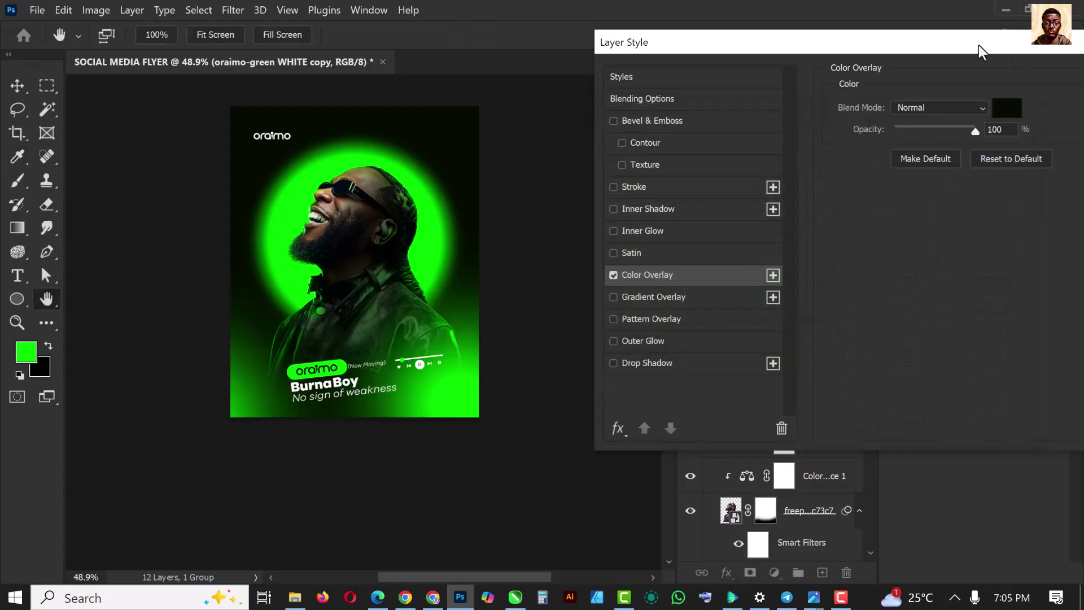
pyautogui.moveTo(979, 45); pyautogui.dragTo(771, 48)
pyautogui.click(1014, 83)
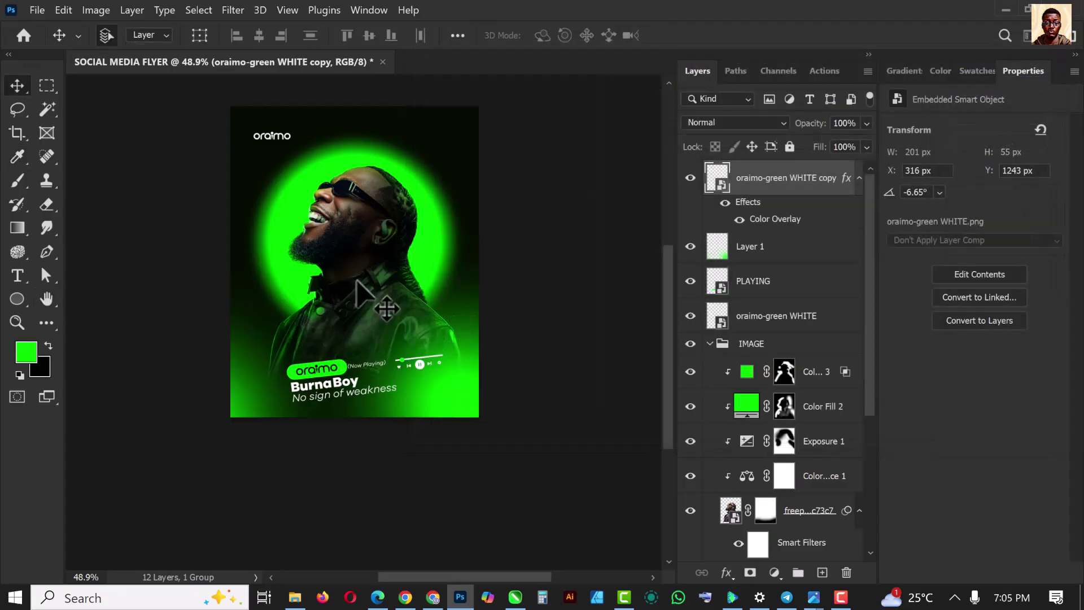
# Step: Zoom in to inspect the flyer, then stamp all visible layers into a merged Layer 2
pyautogui.scroll(2, 356, 280)
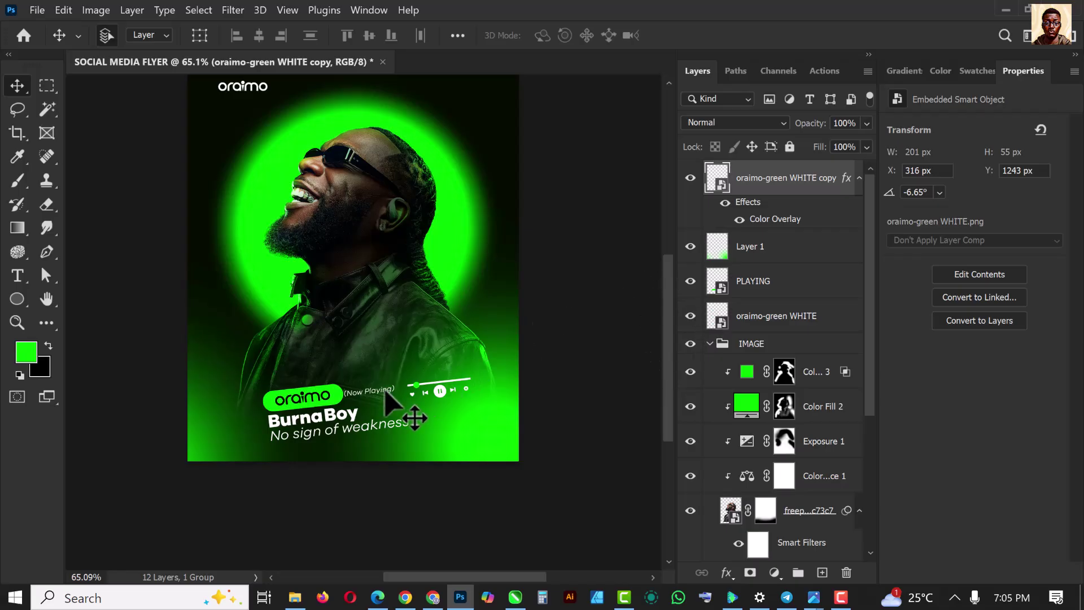
pyautogui.scroll(1, 389, 402)
pyautogui.scroll(-2, 416, 395)
pyautogui.scroll(2, 407, 387)
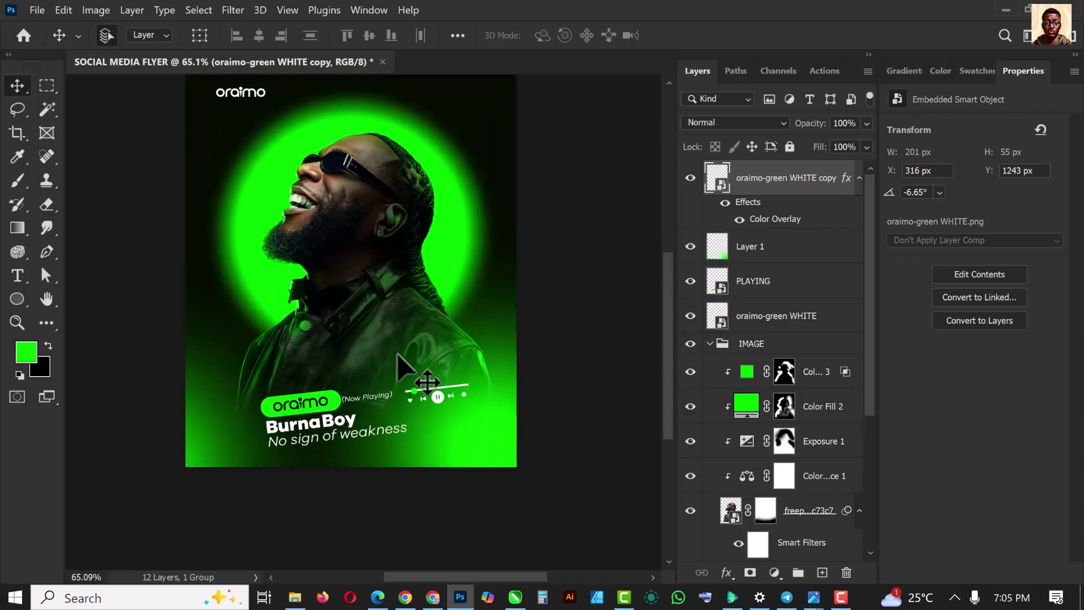
pyautogui.scroll(1, 418, 373)
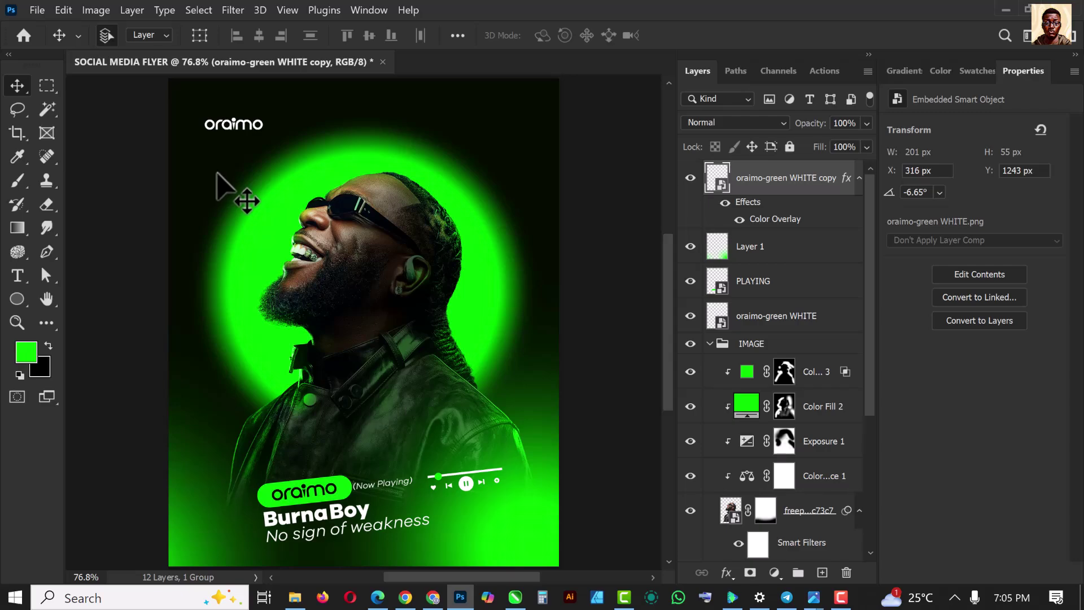
pyautogui.scroll(-1, 261, 204)
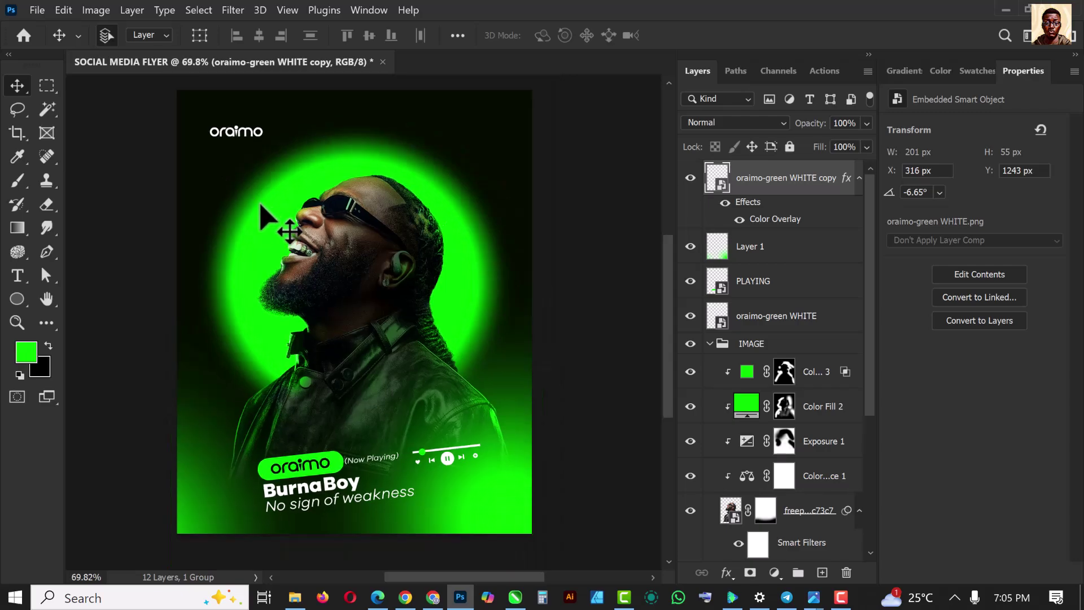
pyautogui.scroll(1, 254, 198)
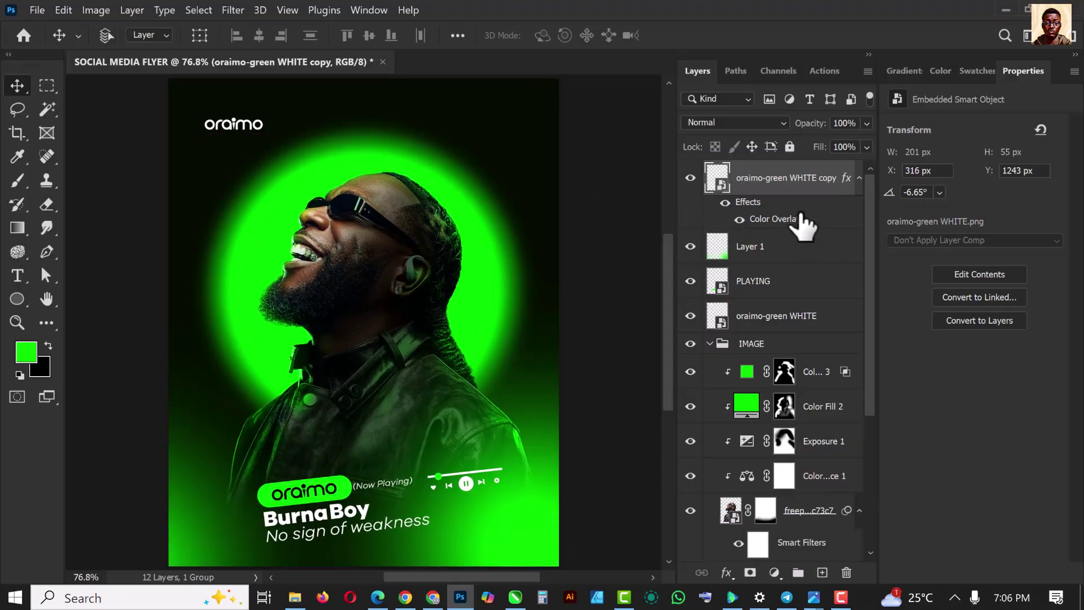
pyautogui.hotkey('ctrl', 'shift', 'alt', 'e')
# Step: Convert Layer 2 to a smart object and apply Add Noise at 4.87%, Gaussian, monochromatic
pyautogui.rightClick(787, 187)
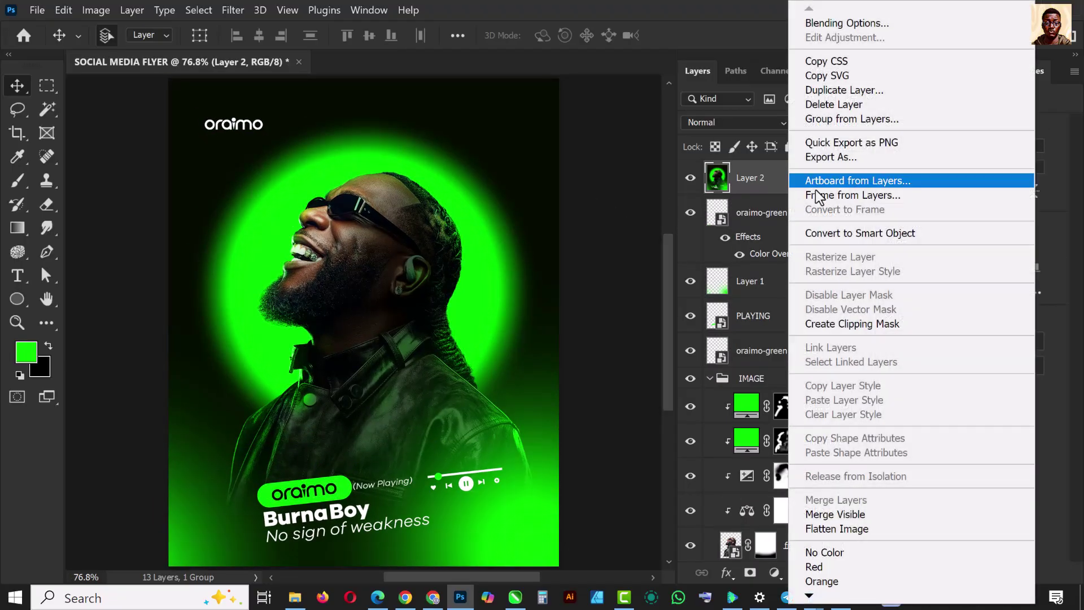
pyautogui.click(857, 233)
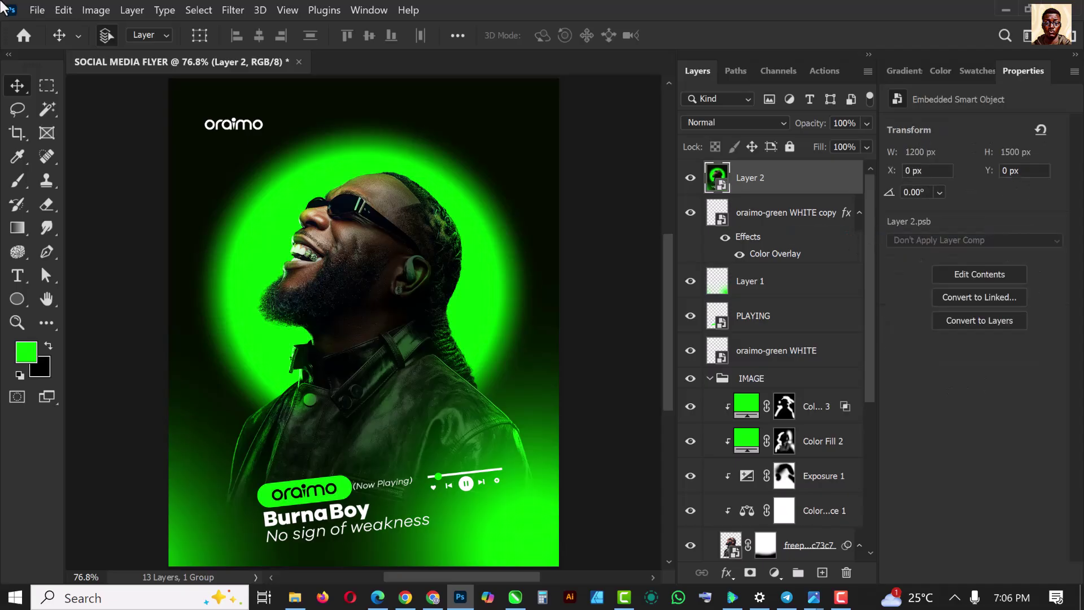
pyautogui.click(234, 10)
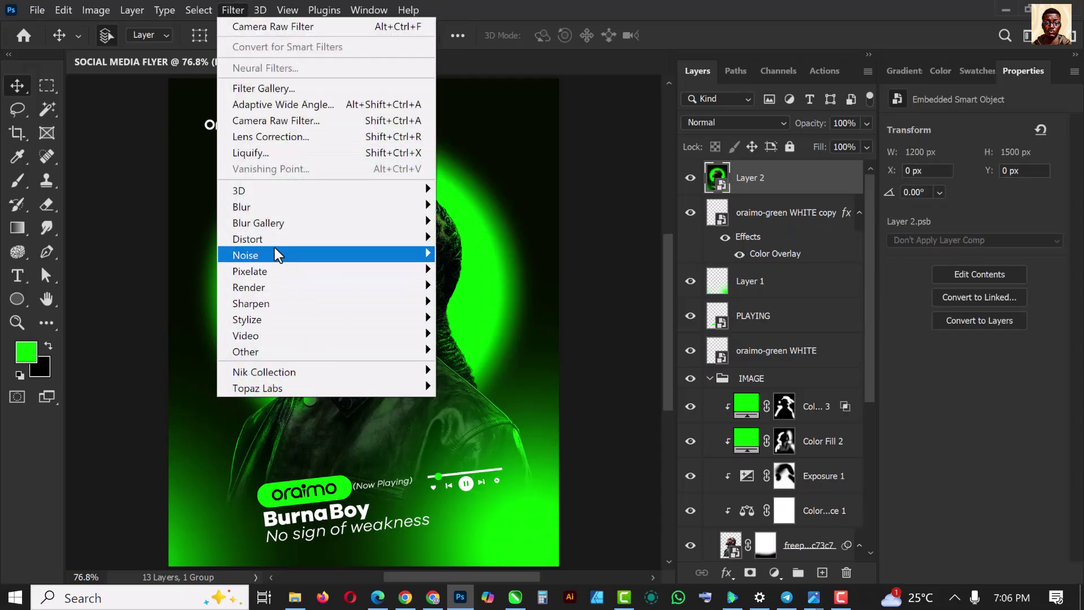
pyautogui.moveTo(274, 251)
pyautogui.click(475, 255)
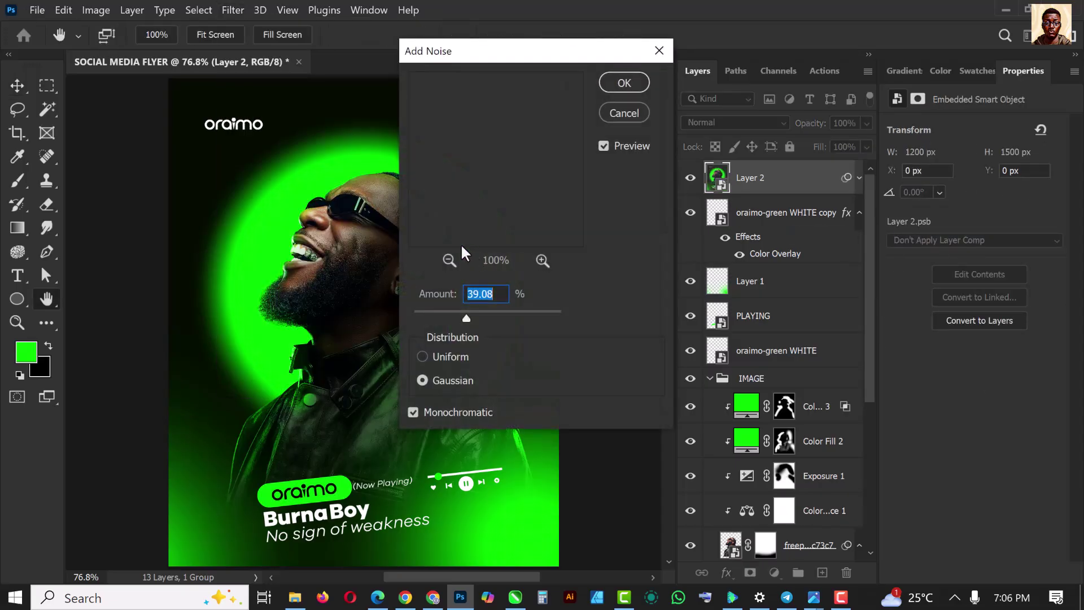
pyautogui.moveTo(490, 62); pyautogui.dragTo(787, 67)
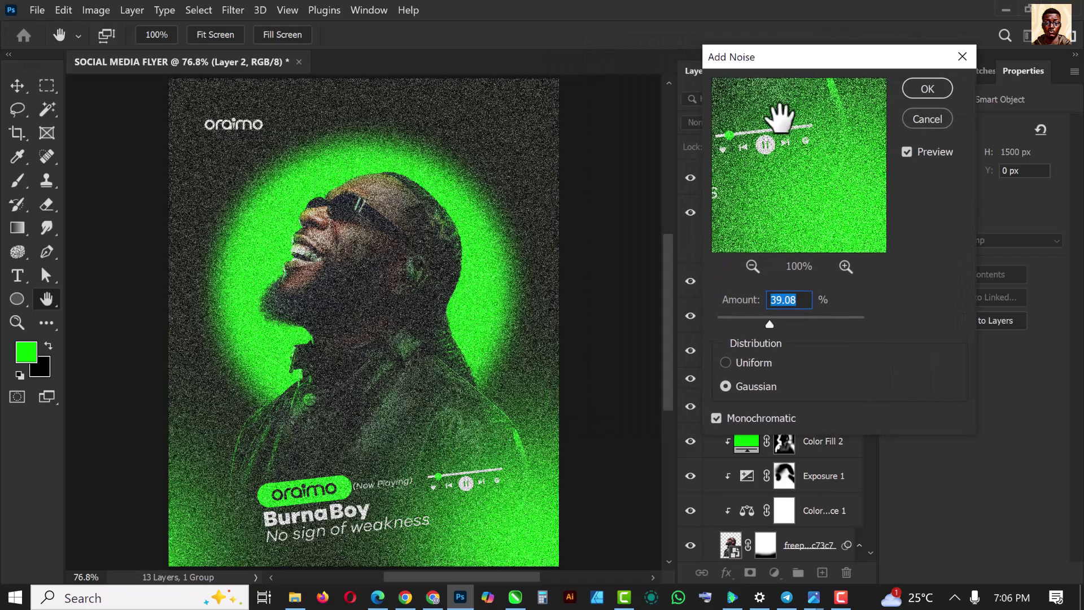
pyautogui.click(728, 325)
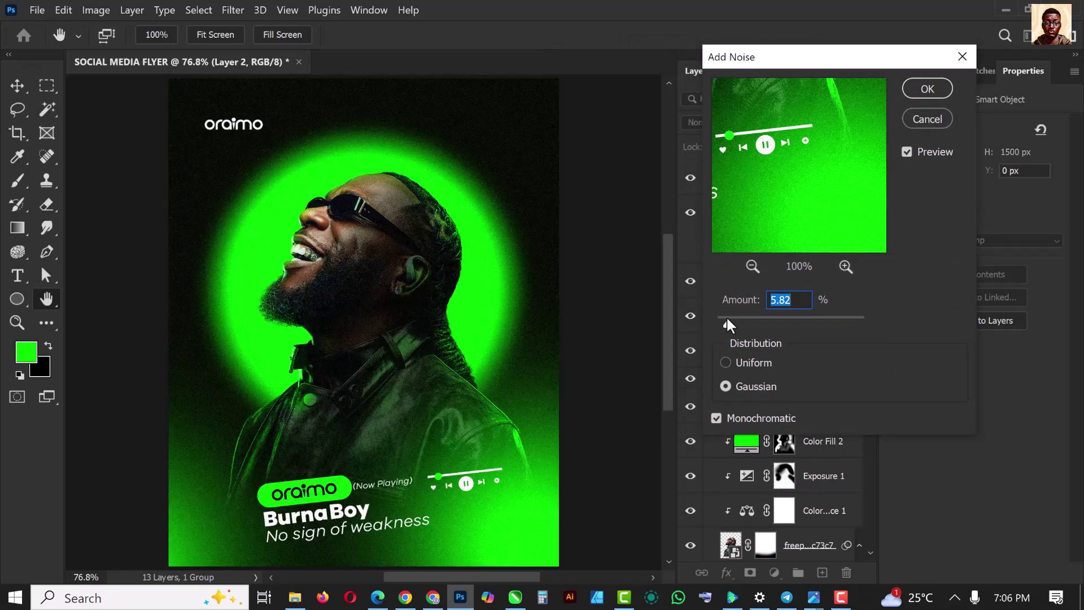
pyautogui.moveTo(726, 320); pyautogui.dragTo(724, 319)
pyautogui.click(931, 88)
pyautogui.scroll(-2, 364, 285)
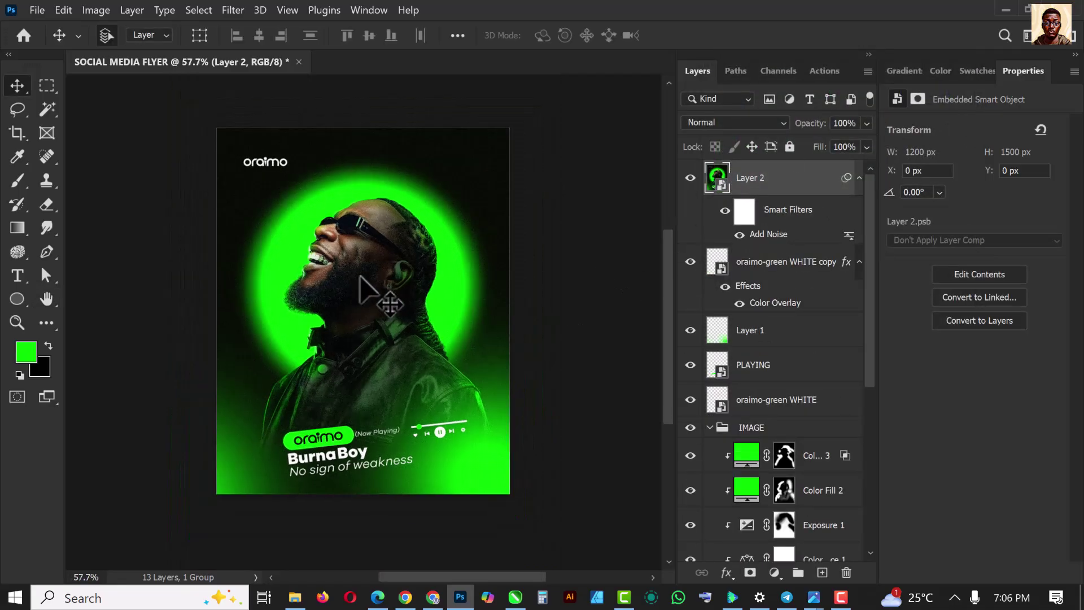
pyautogui.scroll(2, 360, 277)
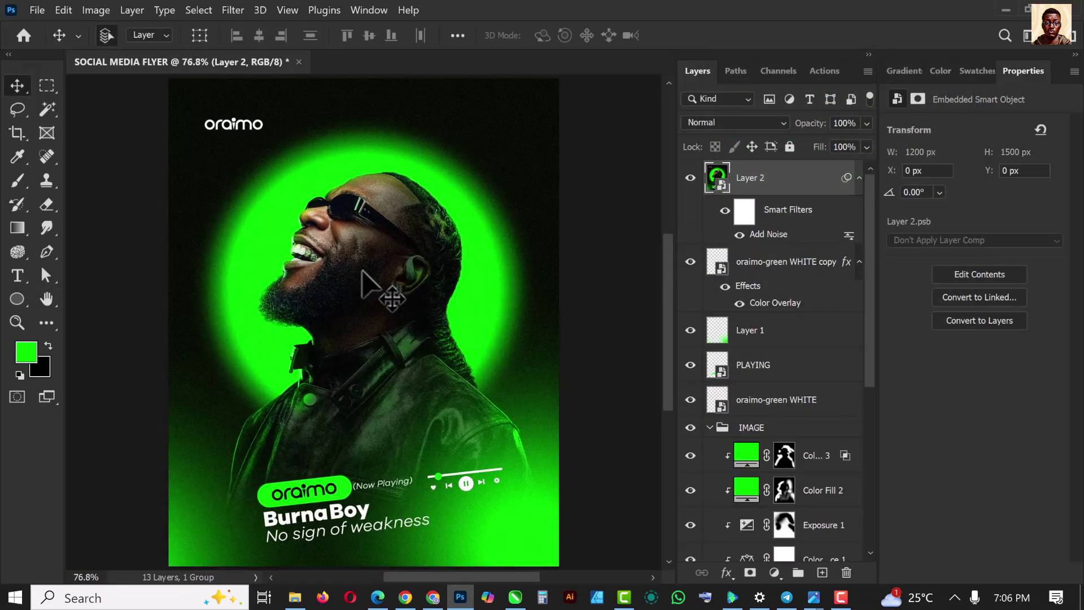